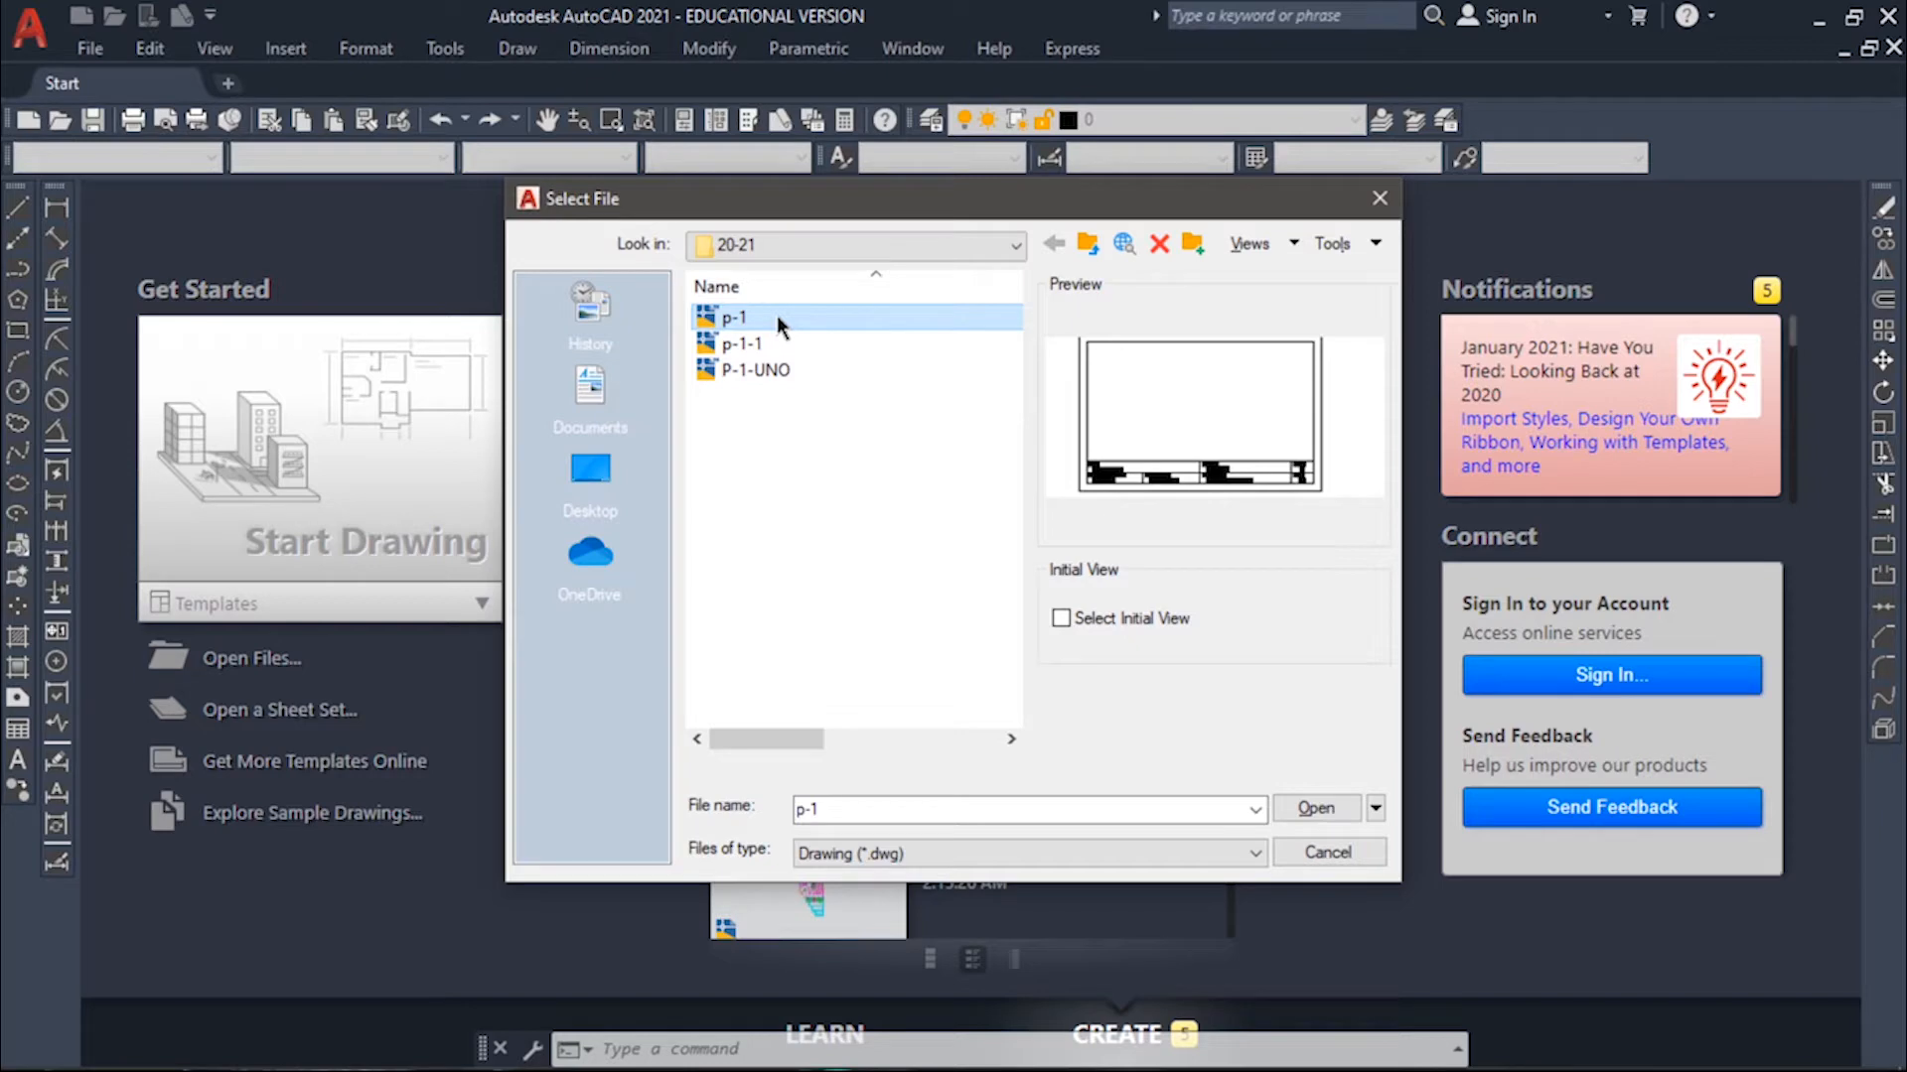
# Step: Open the p-1 drawing and draw a rectangle 14 wide by 7 high in the empty area above the title block
pyautogui.doubleClick(776, 314)
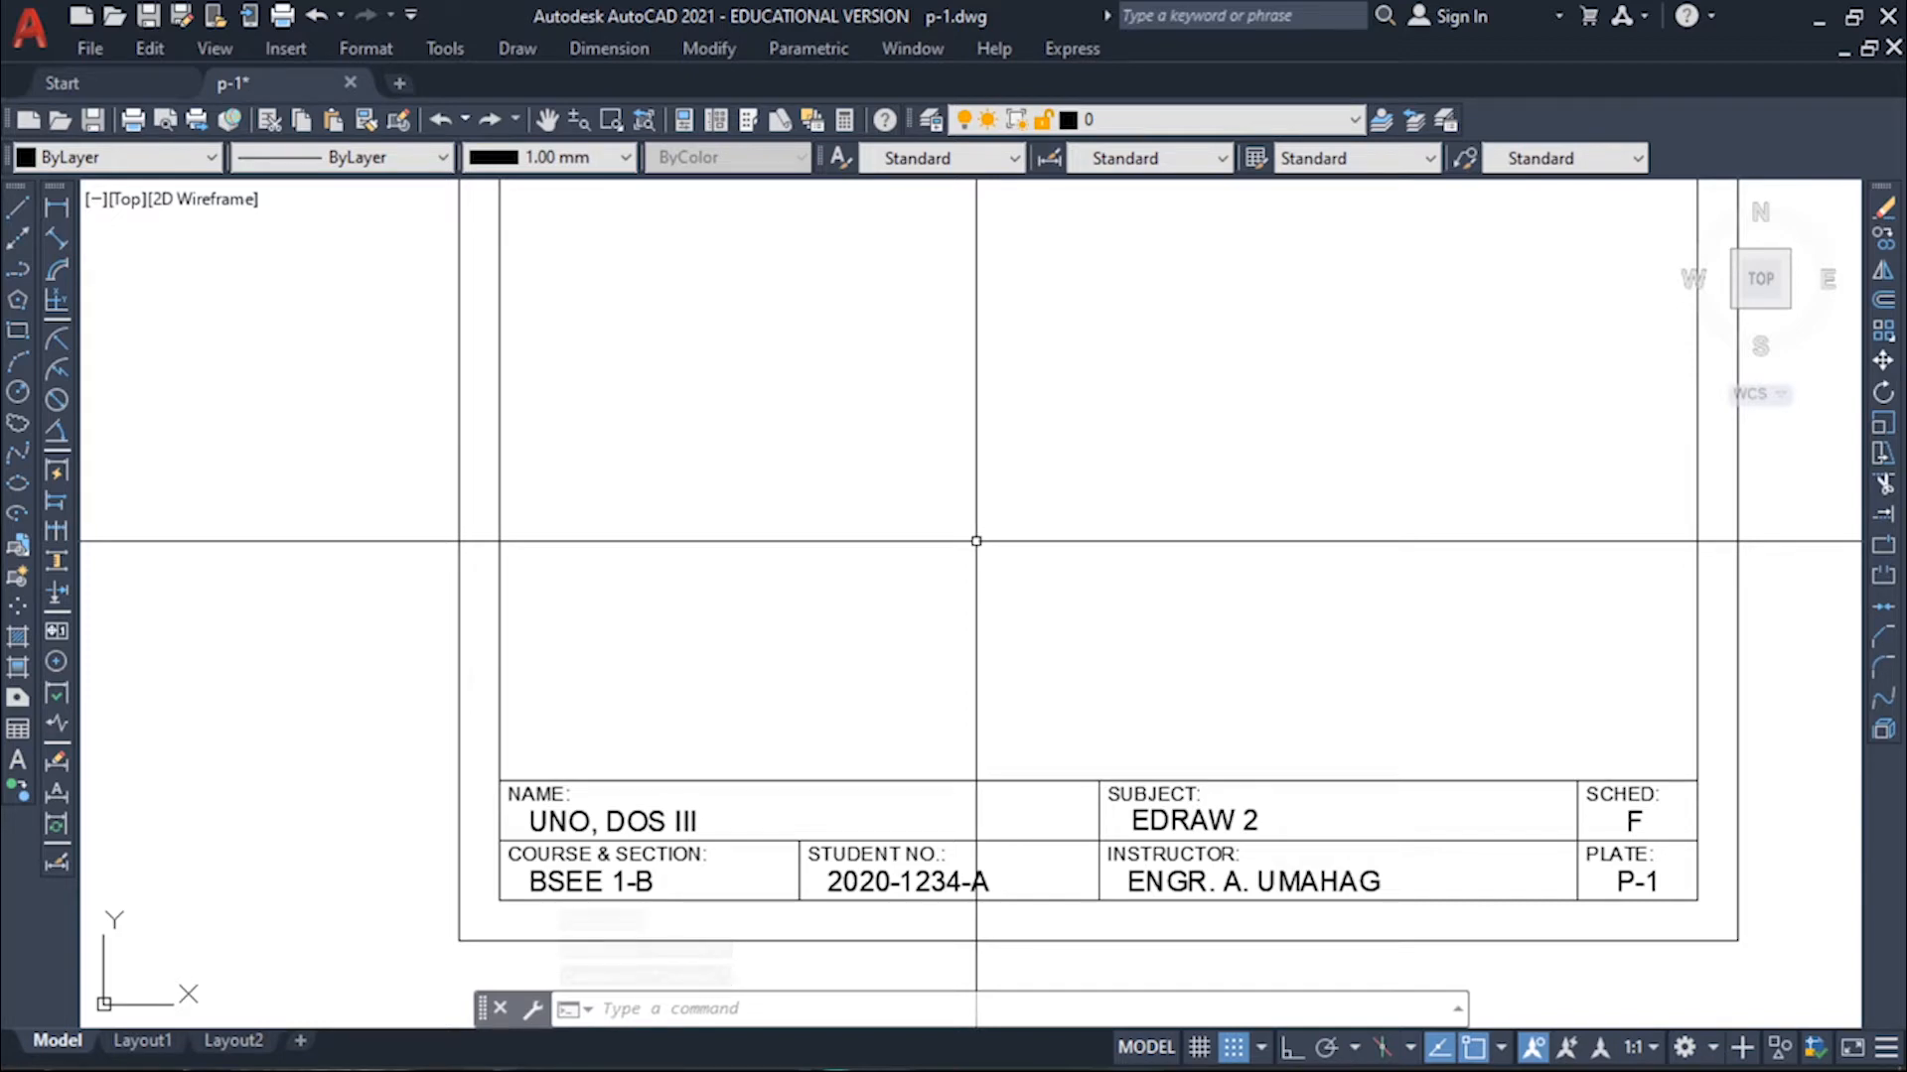
pyautogui.write('RECTANG')
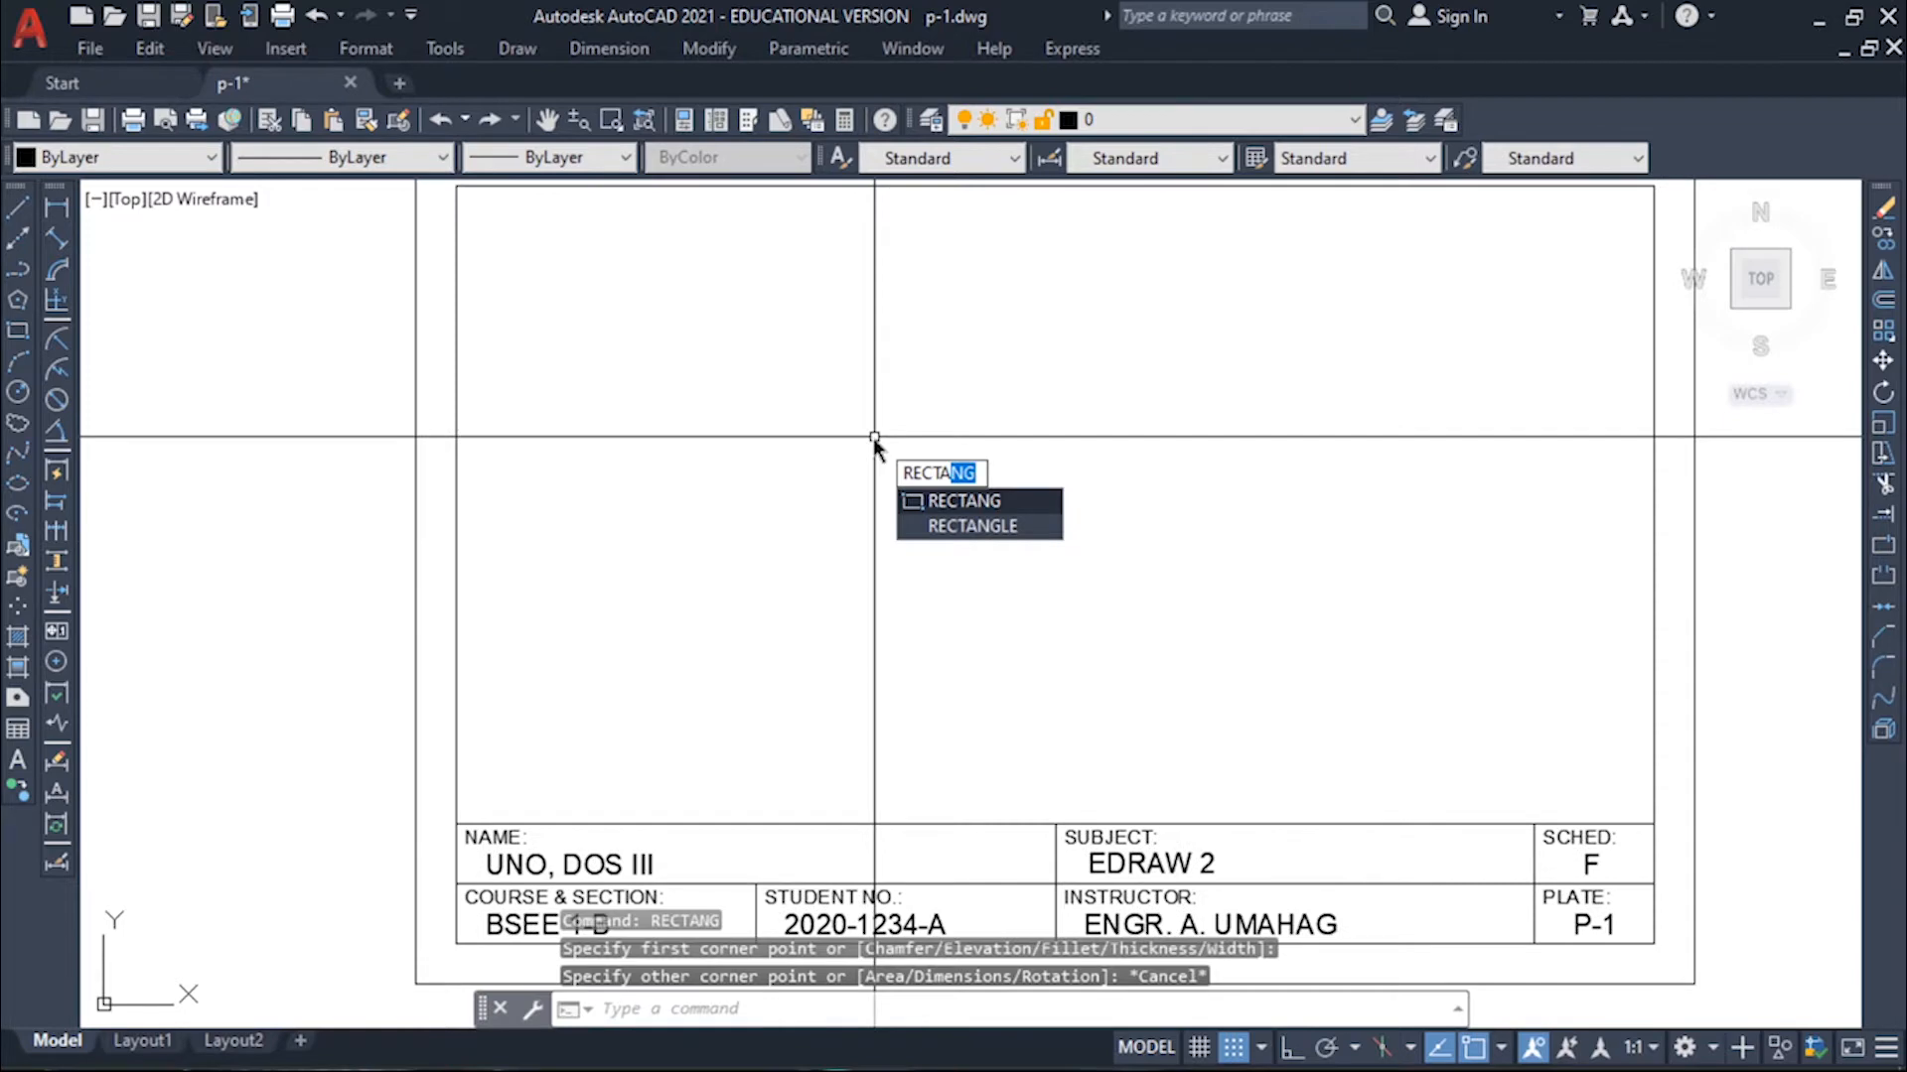
pyautogui.press('Return')
pyautogui.click(775, 367)
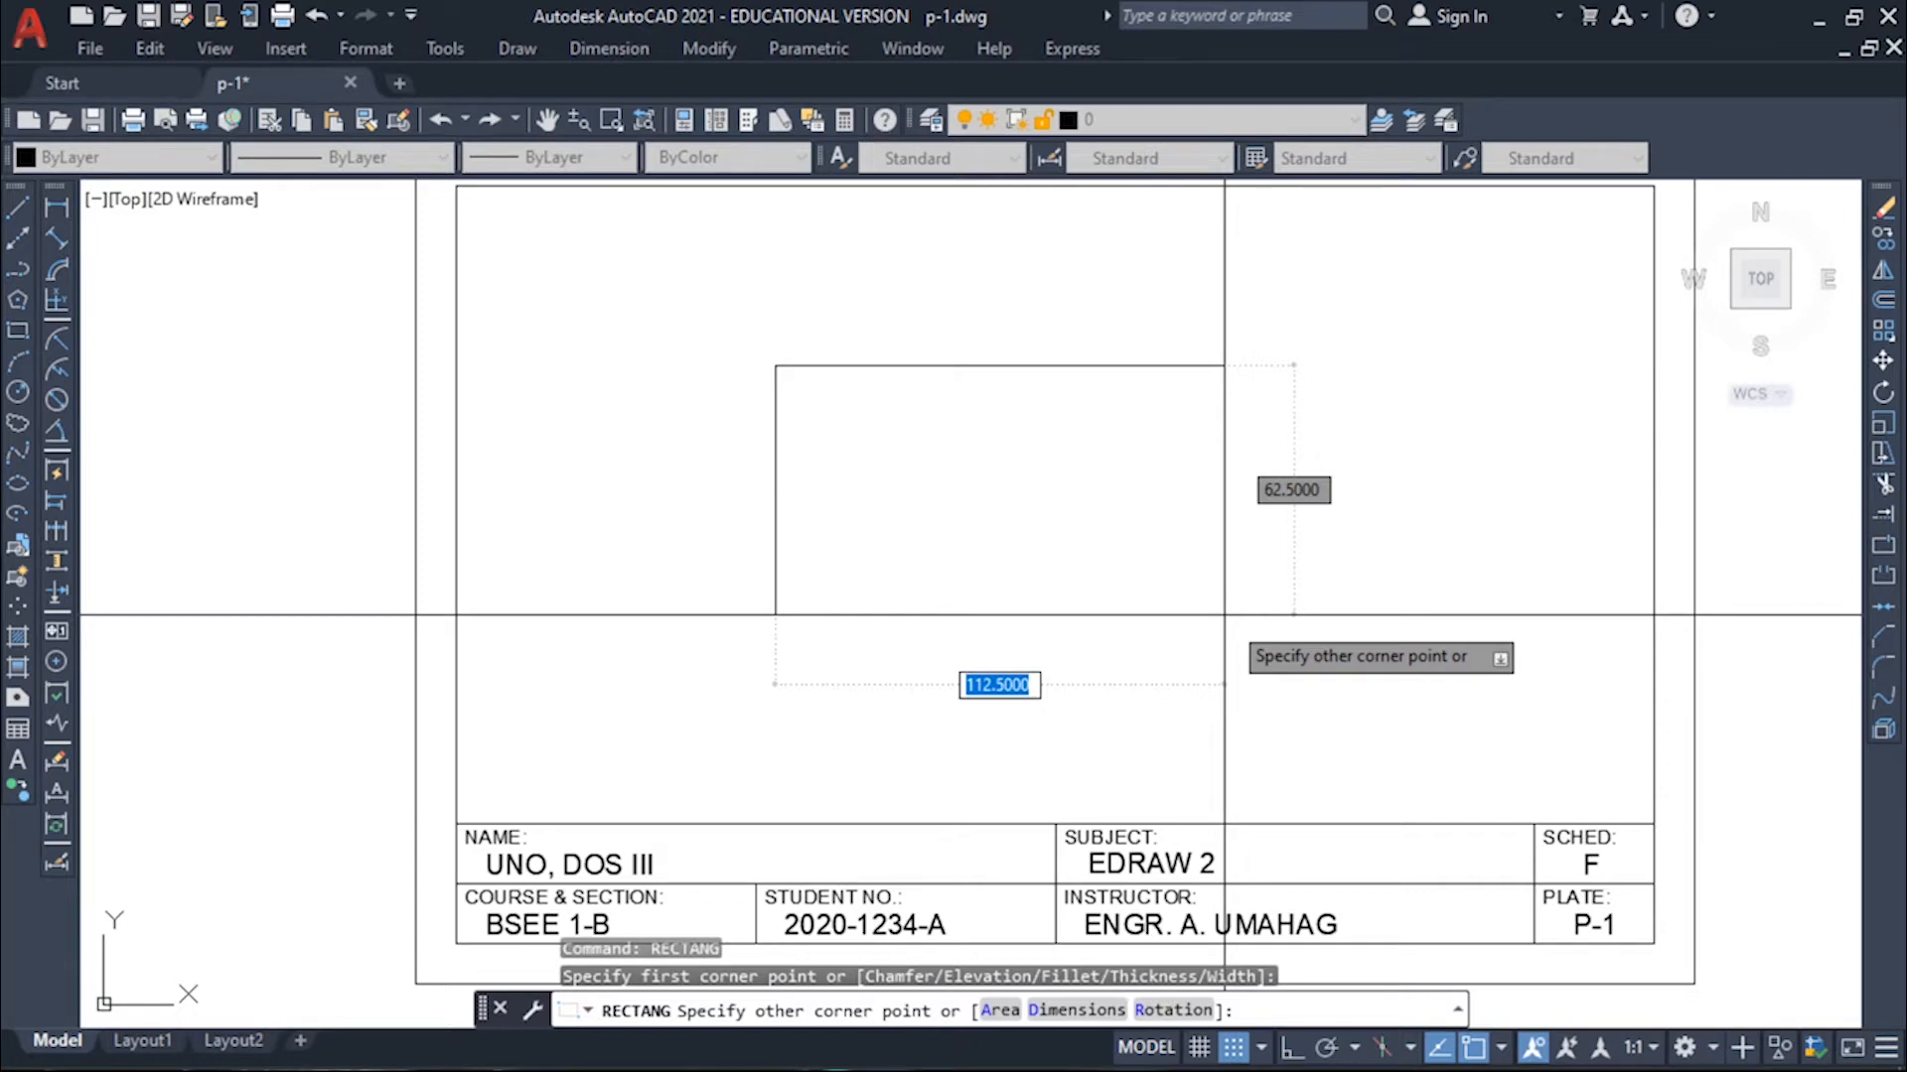
pyautogui.write('14')
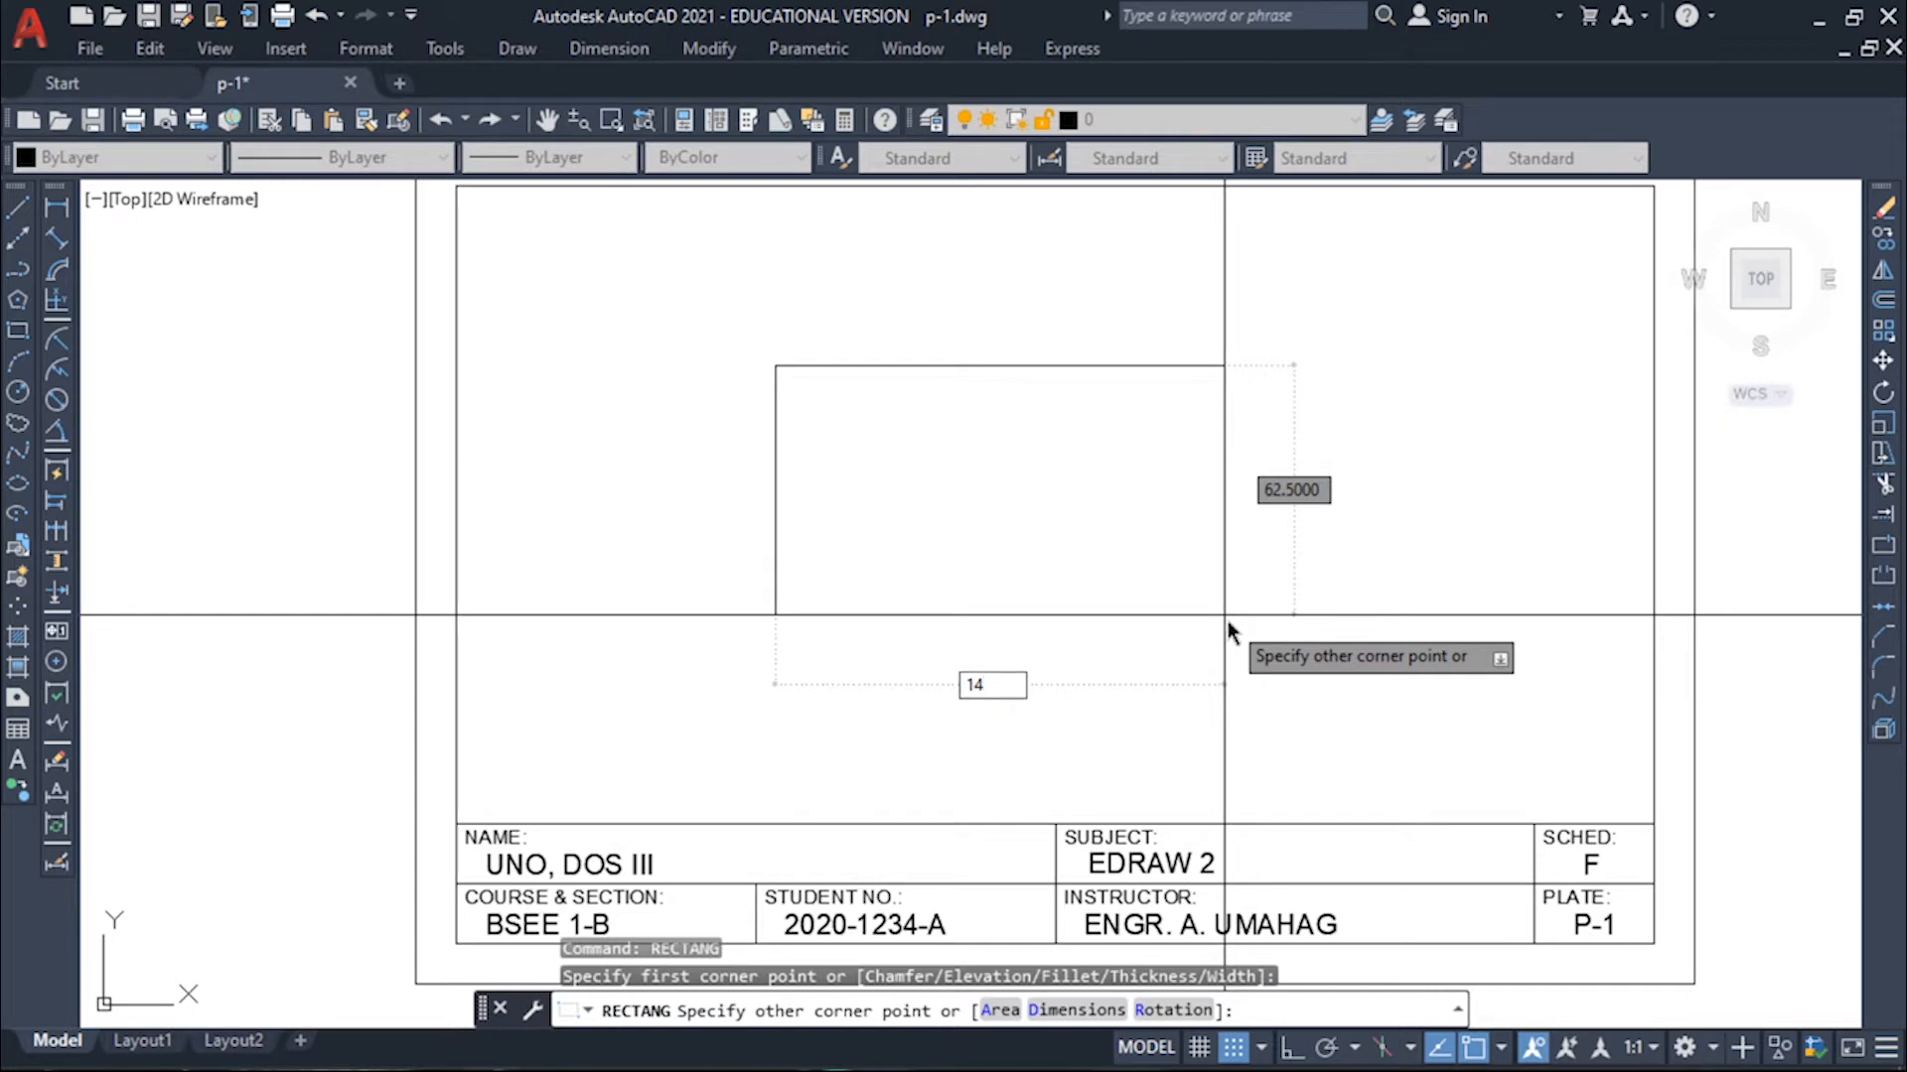
pyautogui.press('Tab')
pyautogui.write('7')
pyautogui.press('Return')
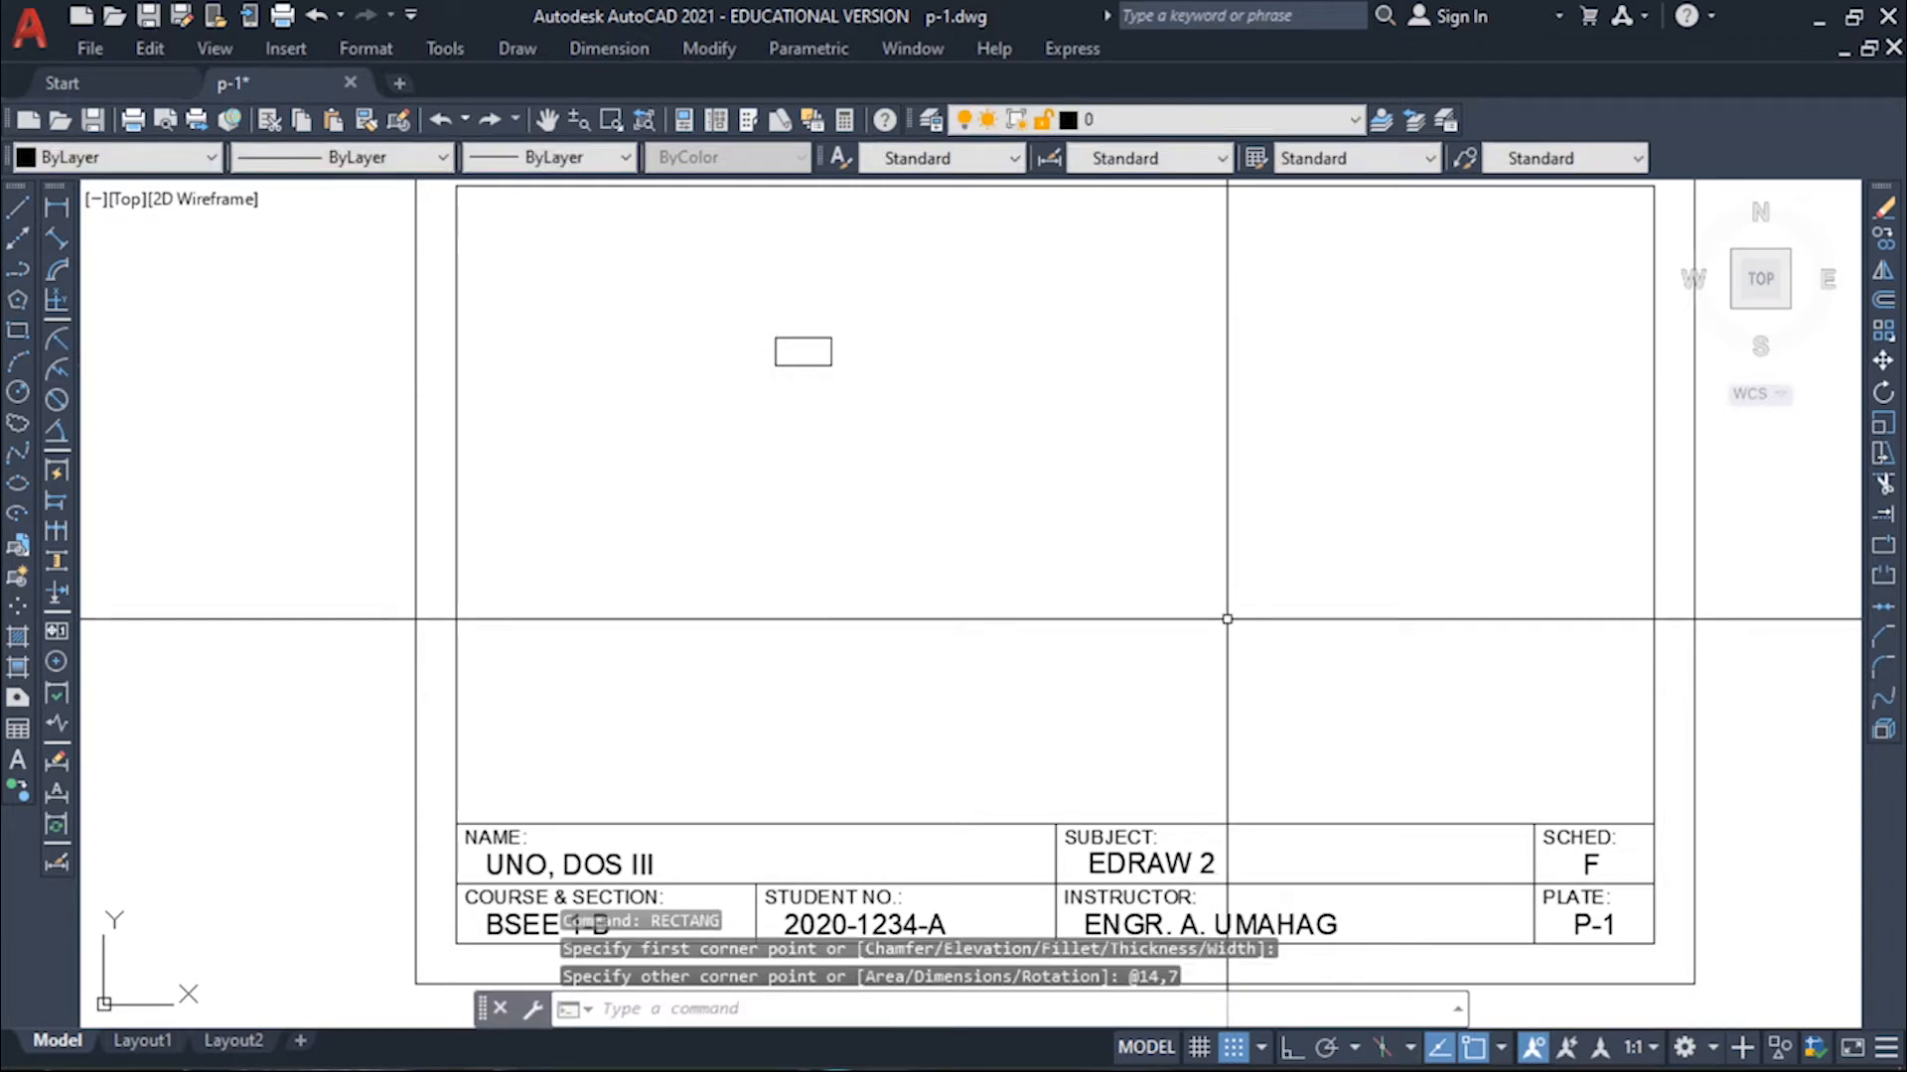
pyautogui.scroll(6, 824, 350)
pyautogui.moveTo(701, 343); pyautogui.dragTo(997, 443, button='middle')
pyautogui.scroll(-4, 997, 443)
pyautogui.scroll(2, 997, 443)
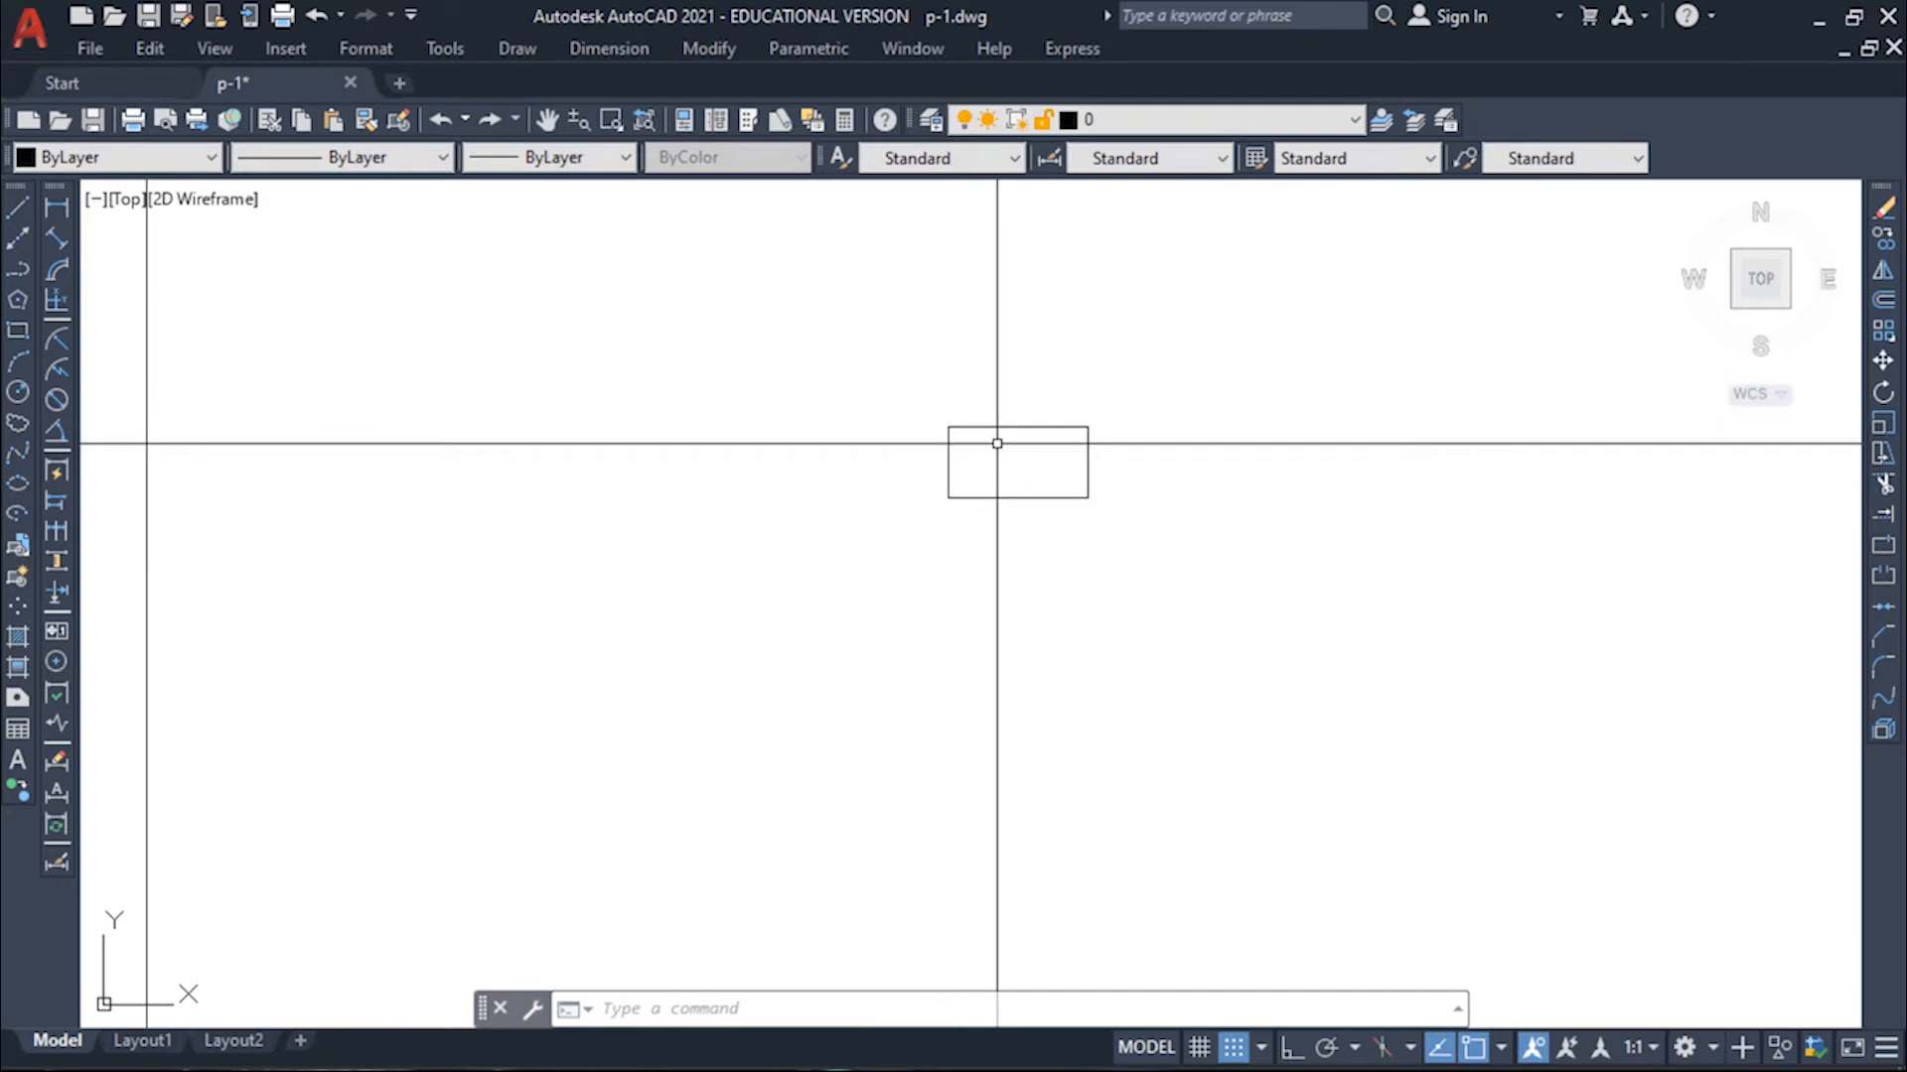
pyautogui.moveTo(1030, 395); pyautogui.dragTo(1034, 453, button='middle')
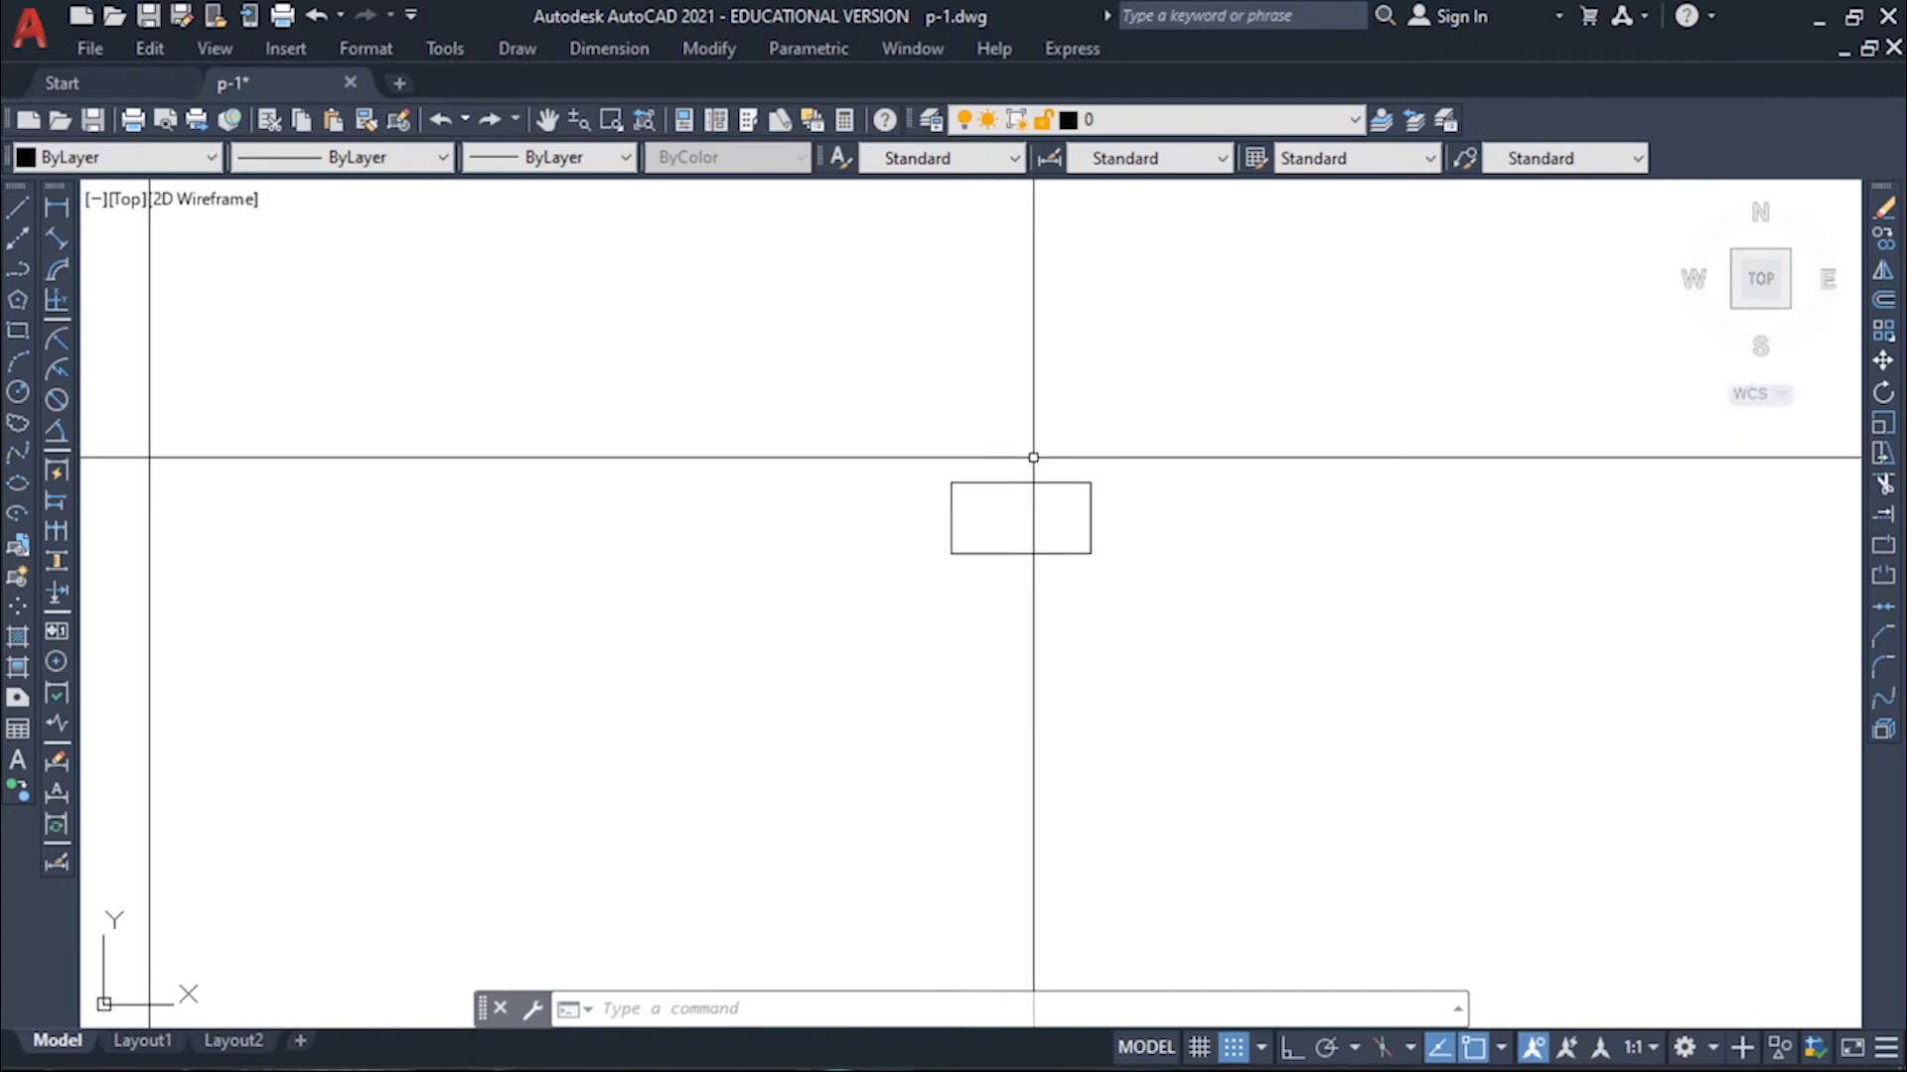
pyautogui.click(1009, 490)
pyautogui.scroll(2, 983, 484)
pyautogui.scroll(2, 985, 486)
pyautogui.press('Escape')
pyautogui.press('Escape')
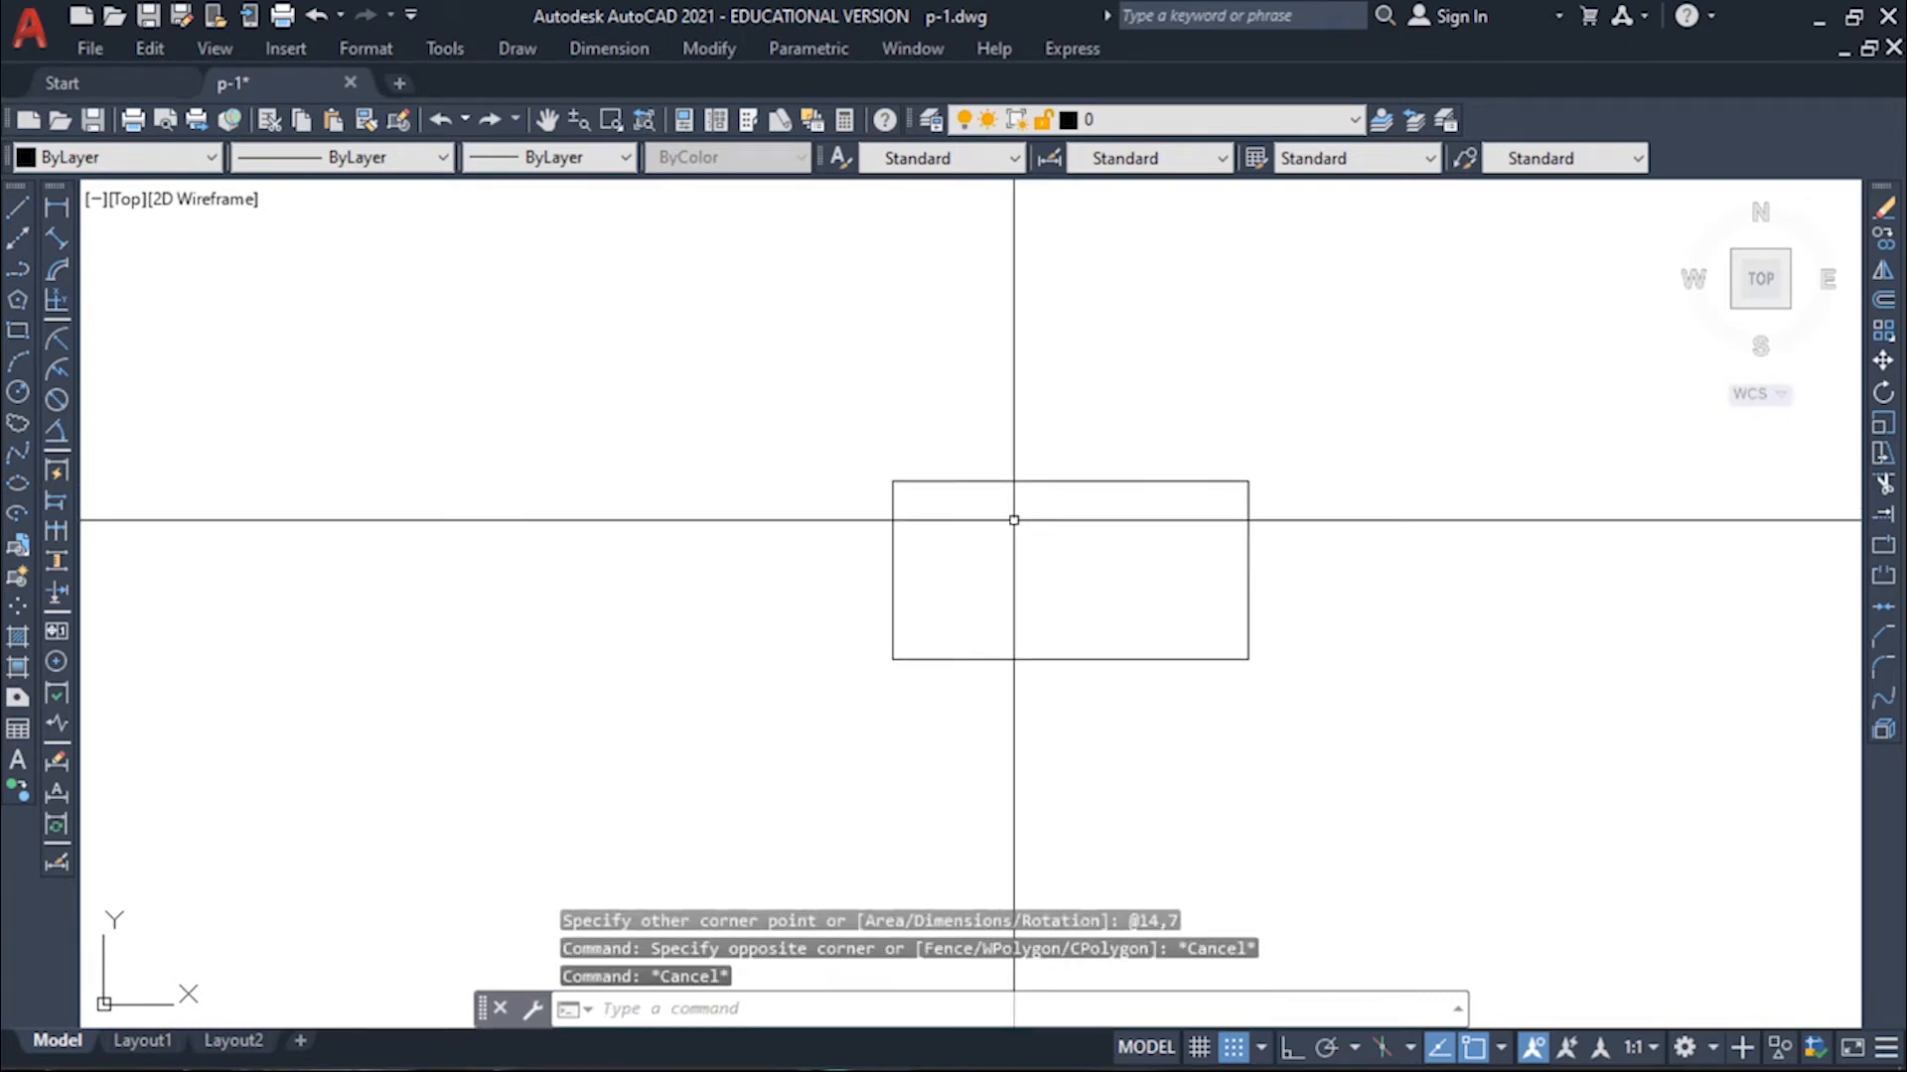
pyautogui.click(1020, 519)
pyautogui.click(939, 442)
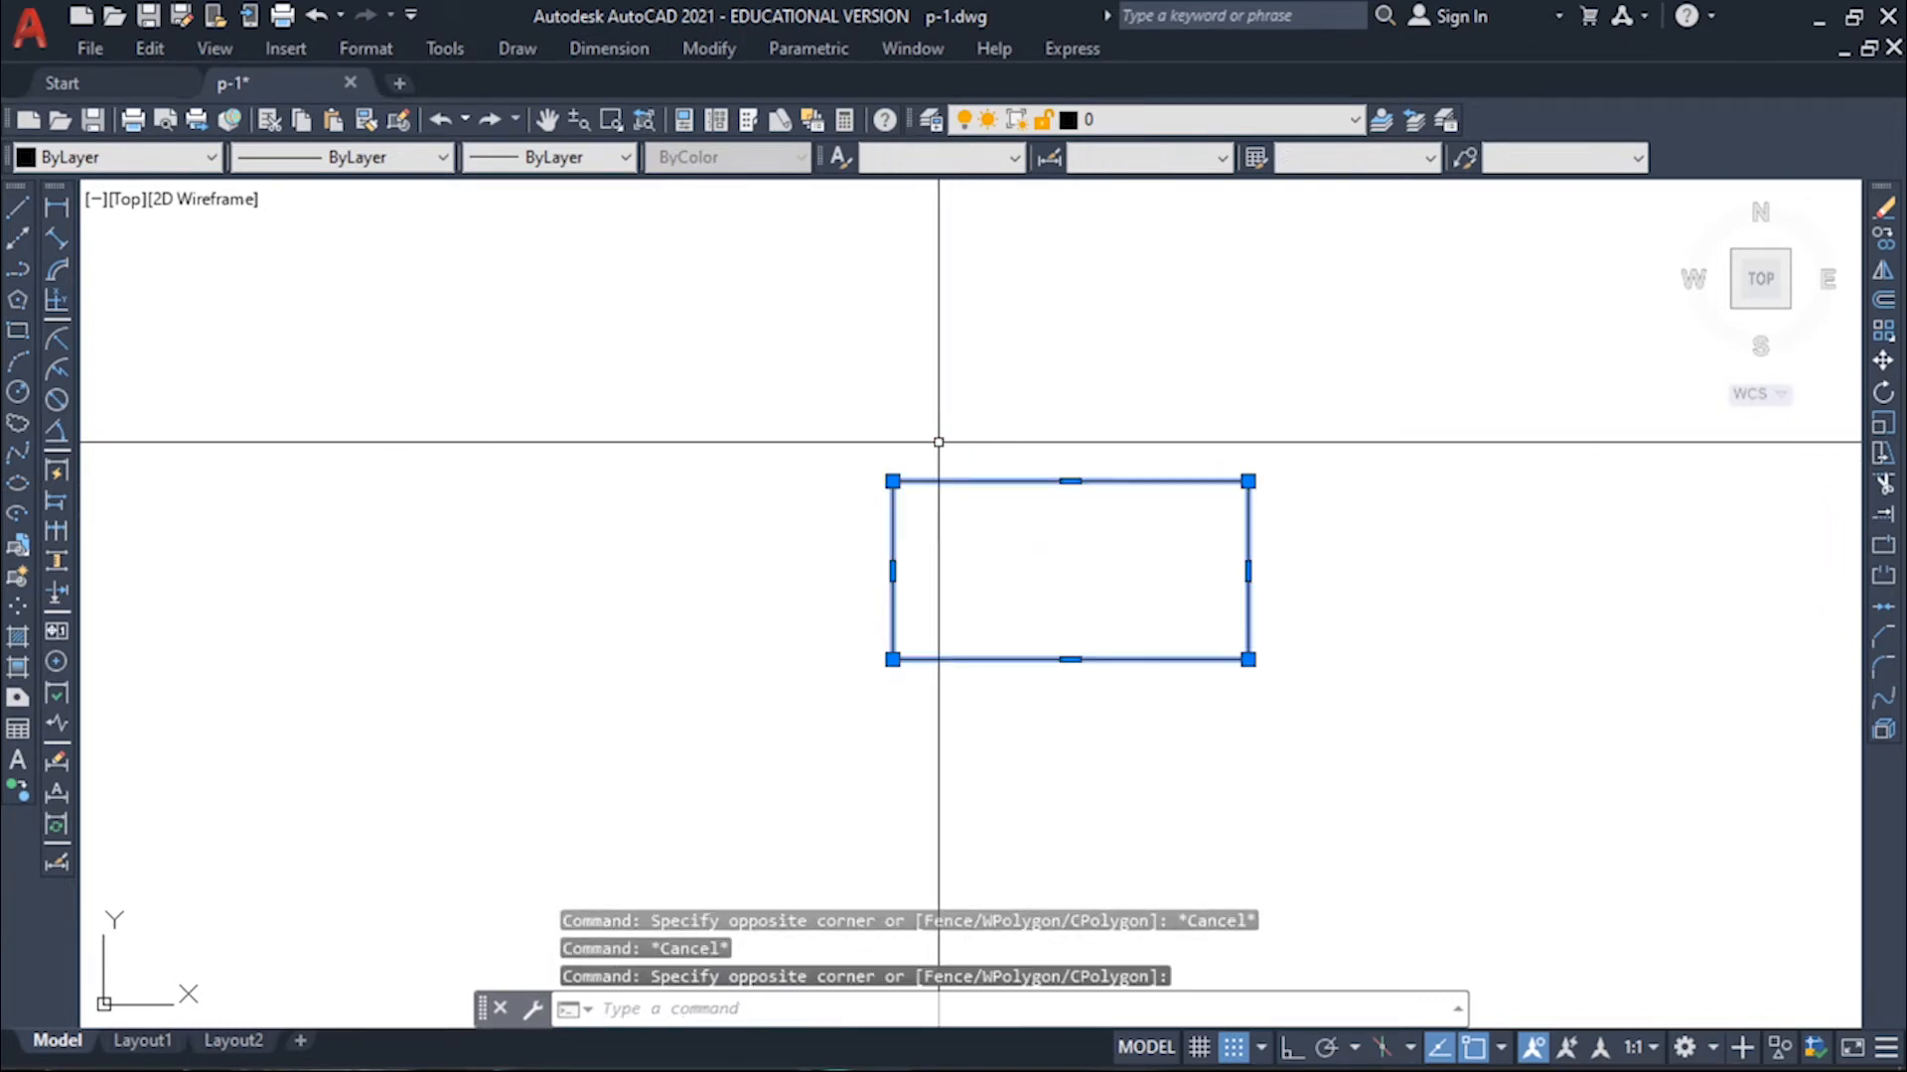
pyautogui.press('Escape')
pyautogui.press('Escape')
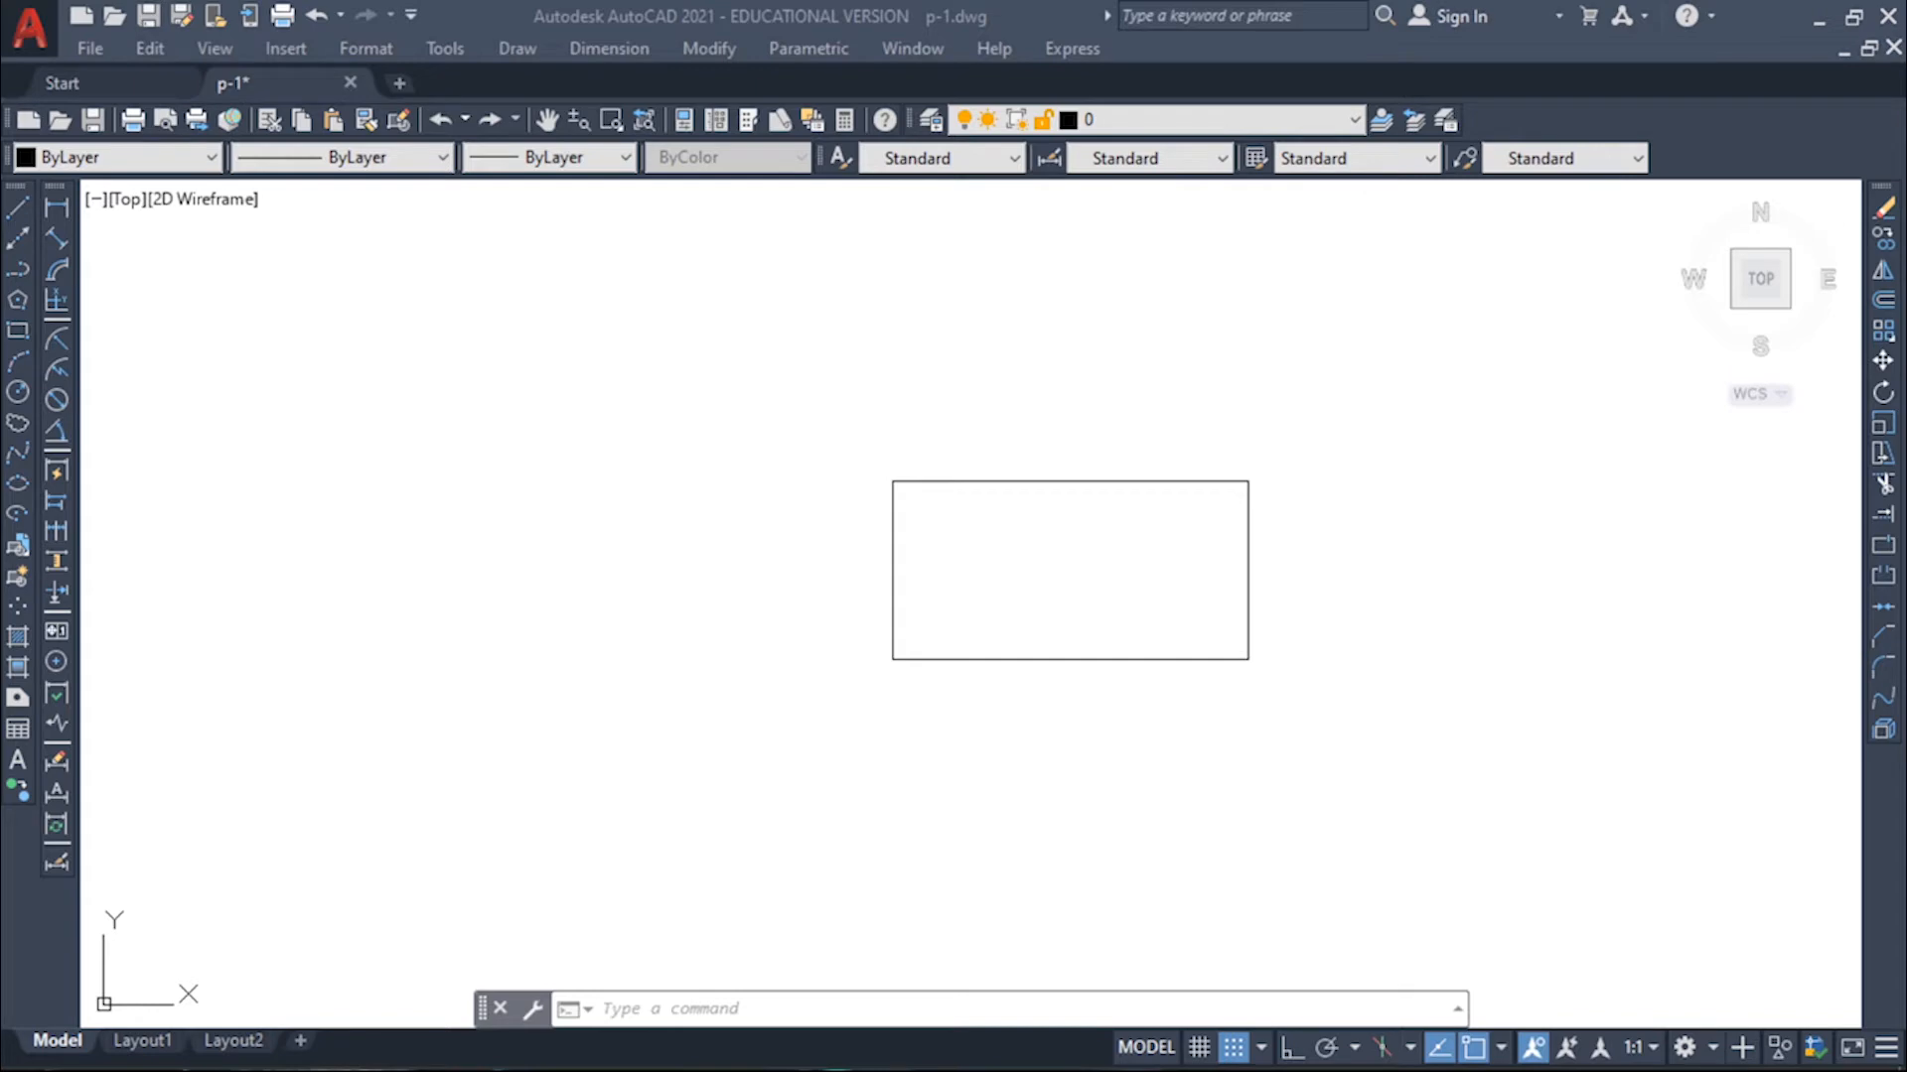
# Step: Draw a circle of radius 3.5 centred on the rectangle's upper-left corner and turn snap mode off
pyautogui.click(804, 713)
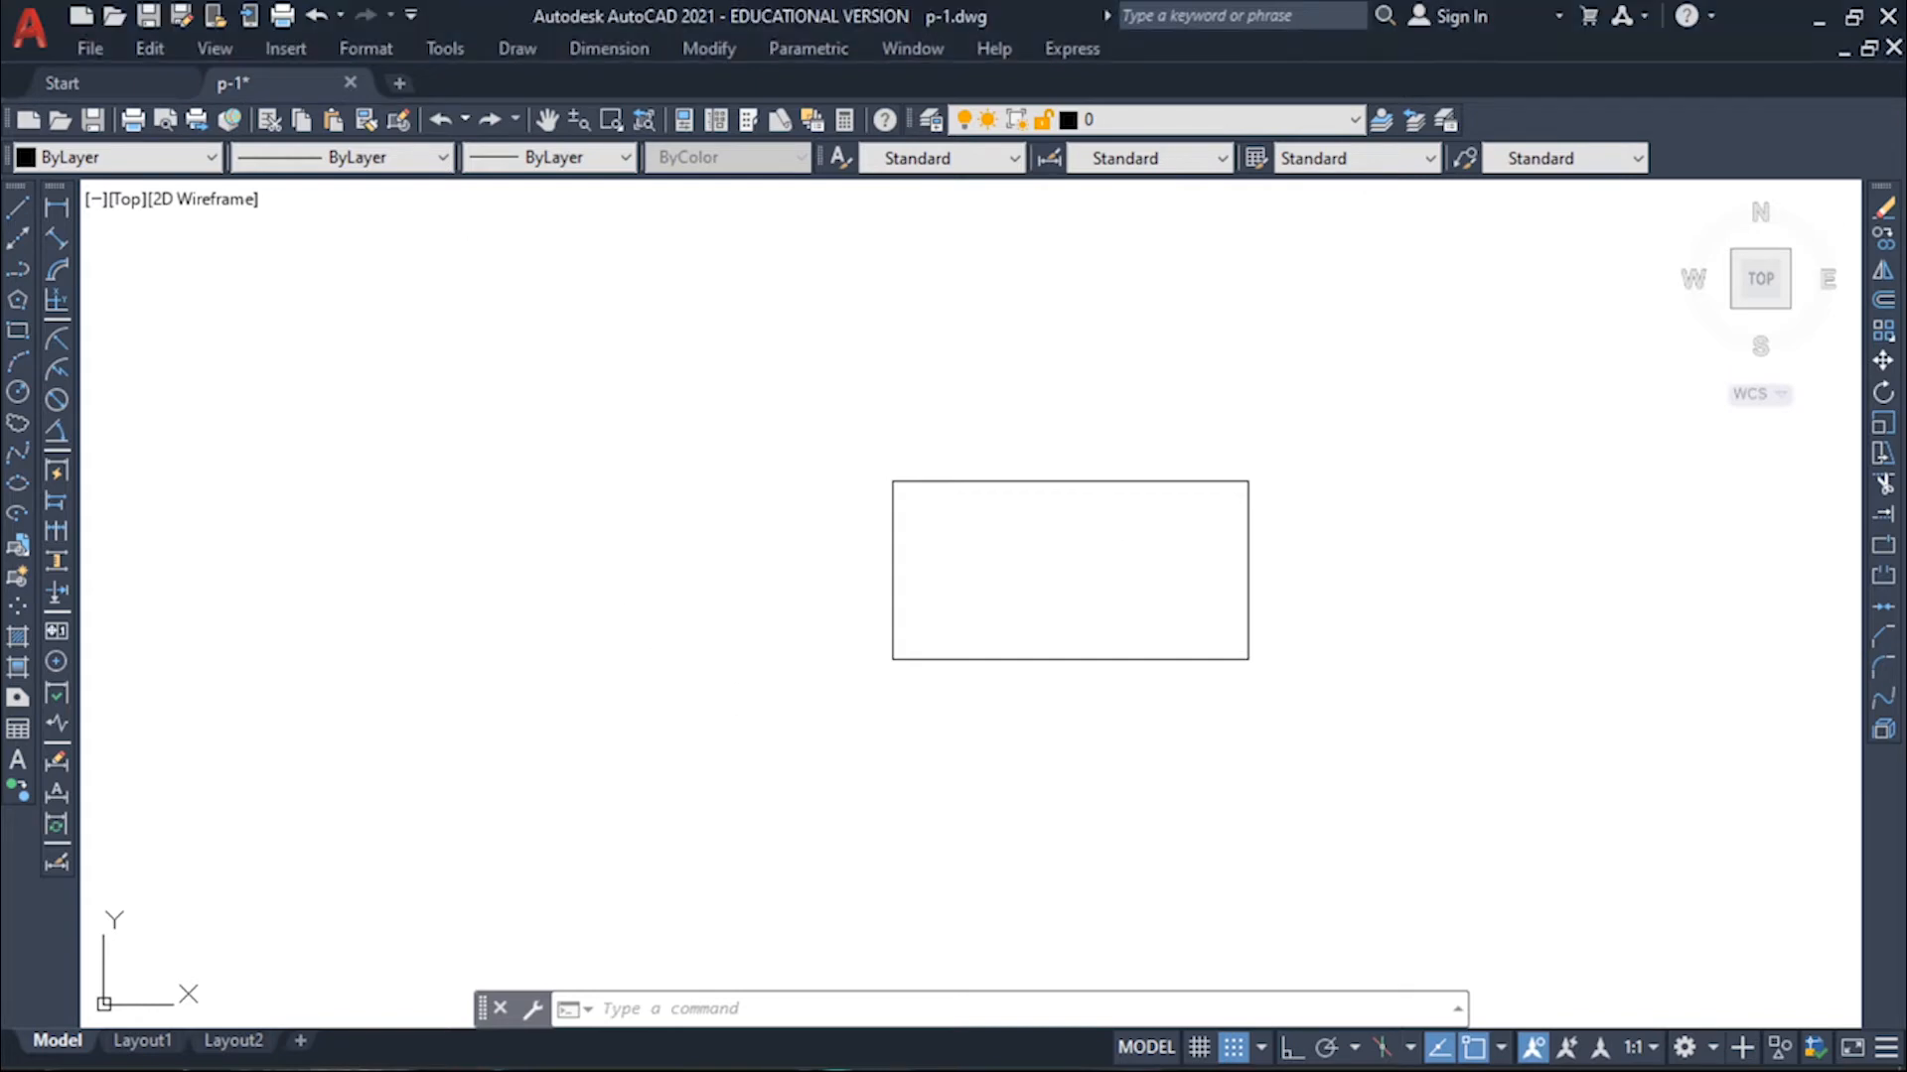
pyautogui.press('Escape')
pyautogui.press('Escape')
pyautogui.press('Escape')
pyautogui.write('c')
pyautogui.press('Return')
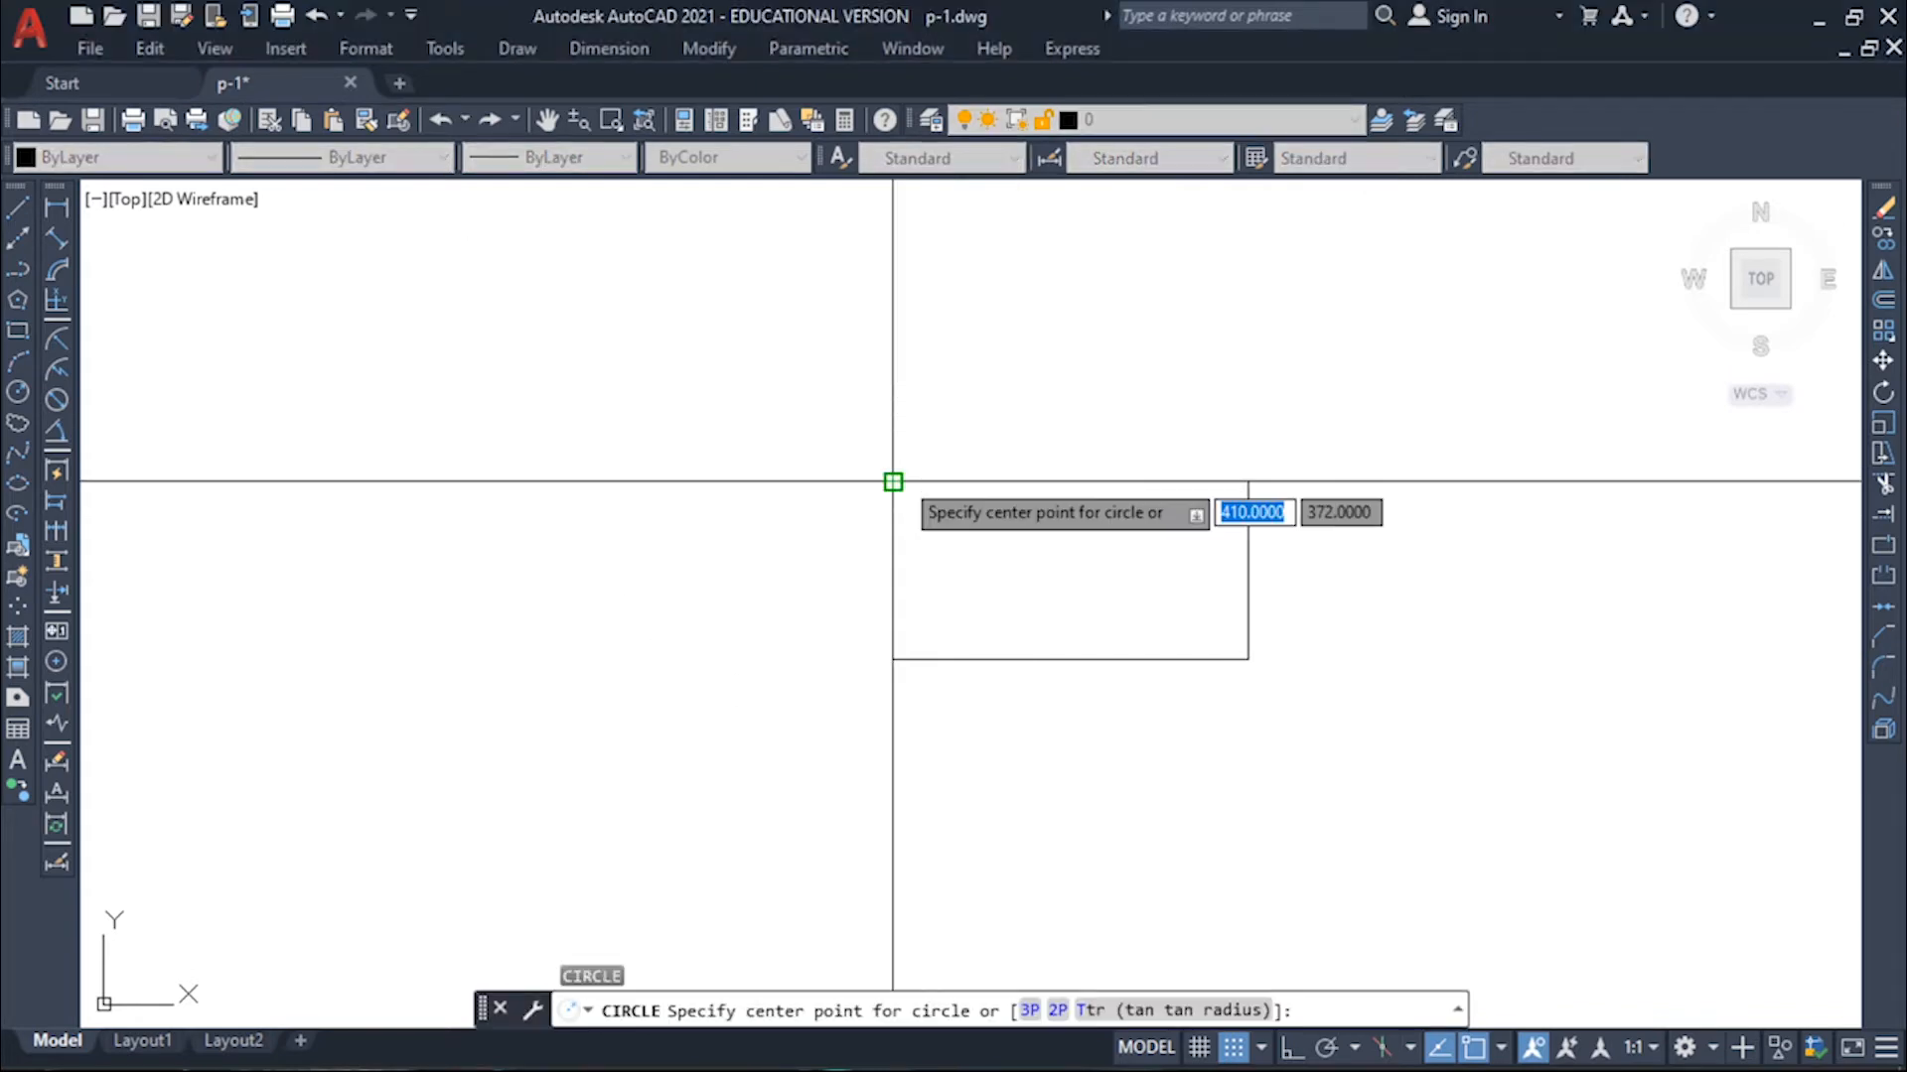
pyautogui.click(892, 482)
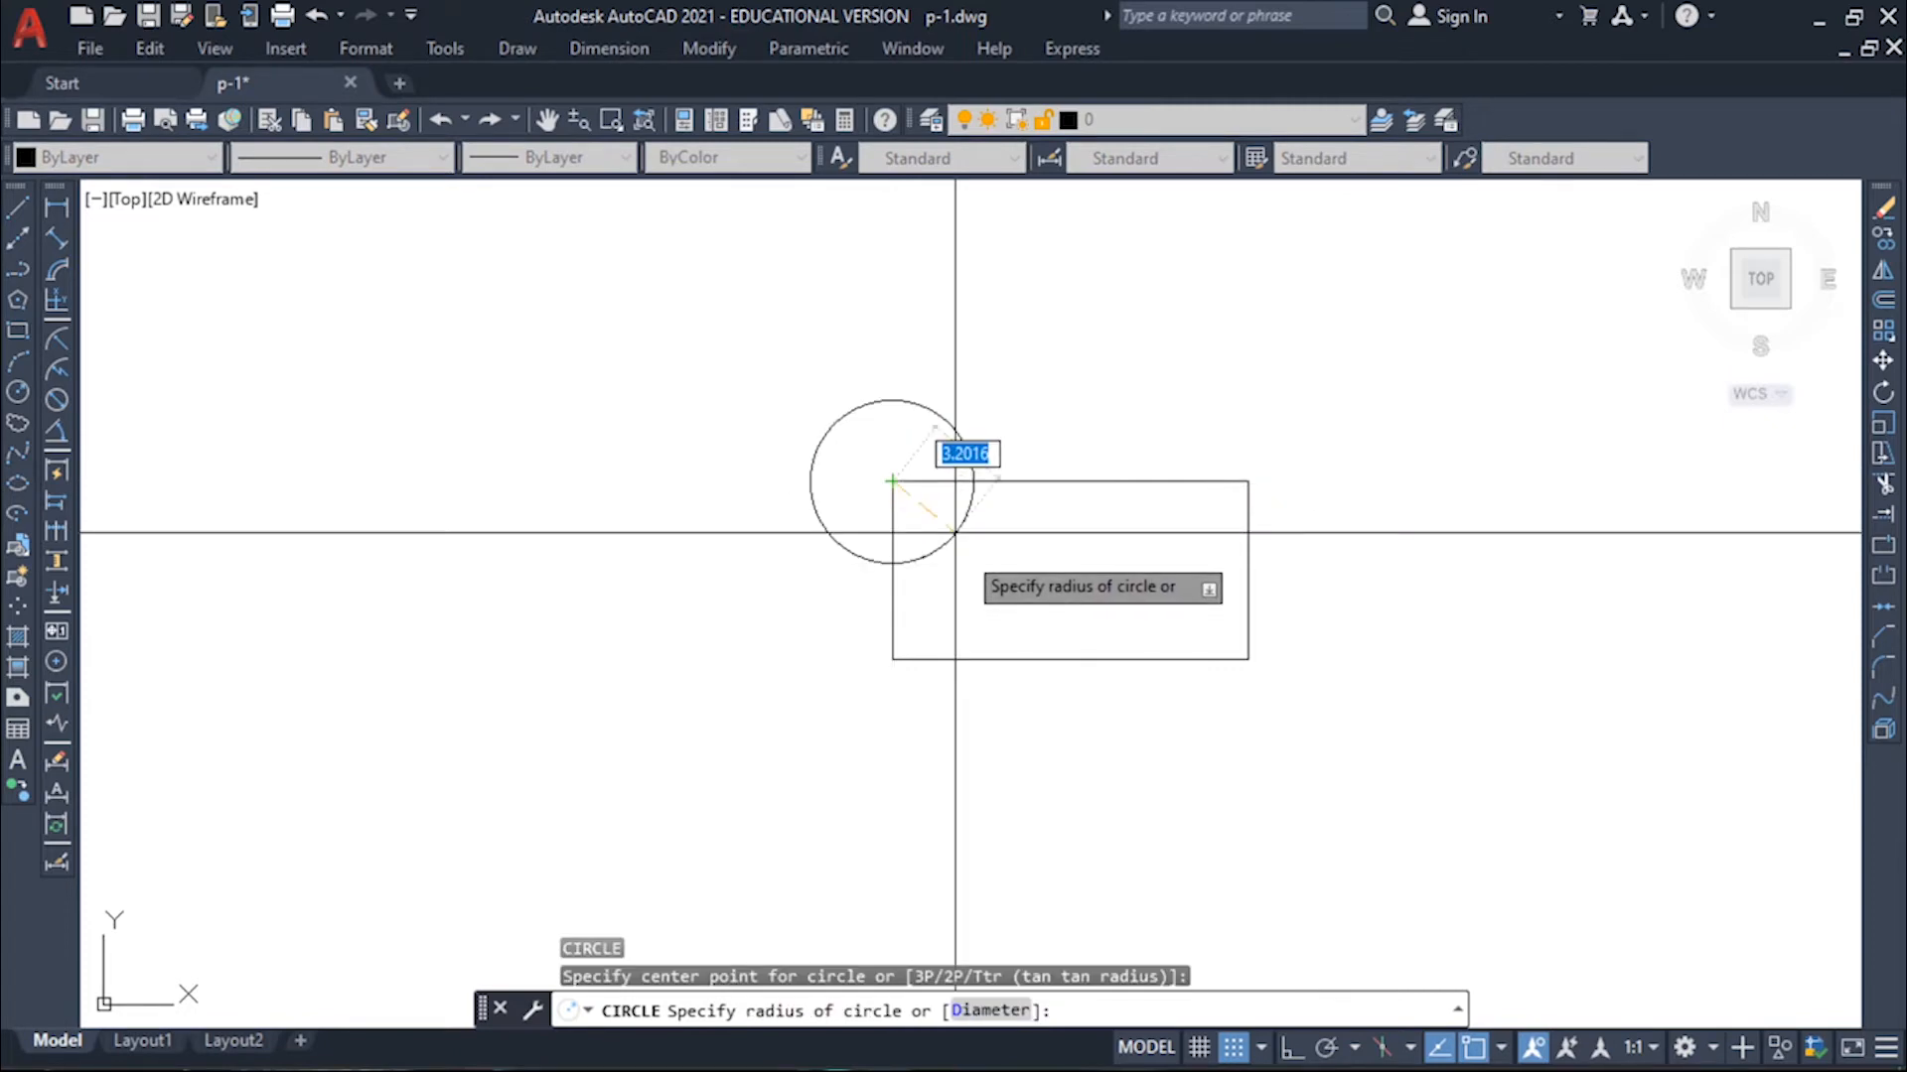
pyautogui.write('3.5')
pyautogui.press('Return')
pyautogui.press('Return')
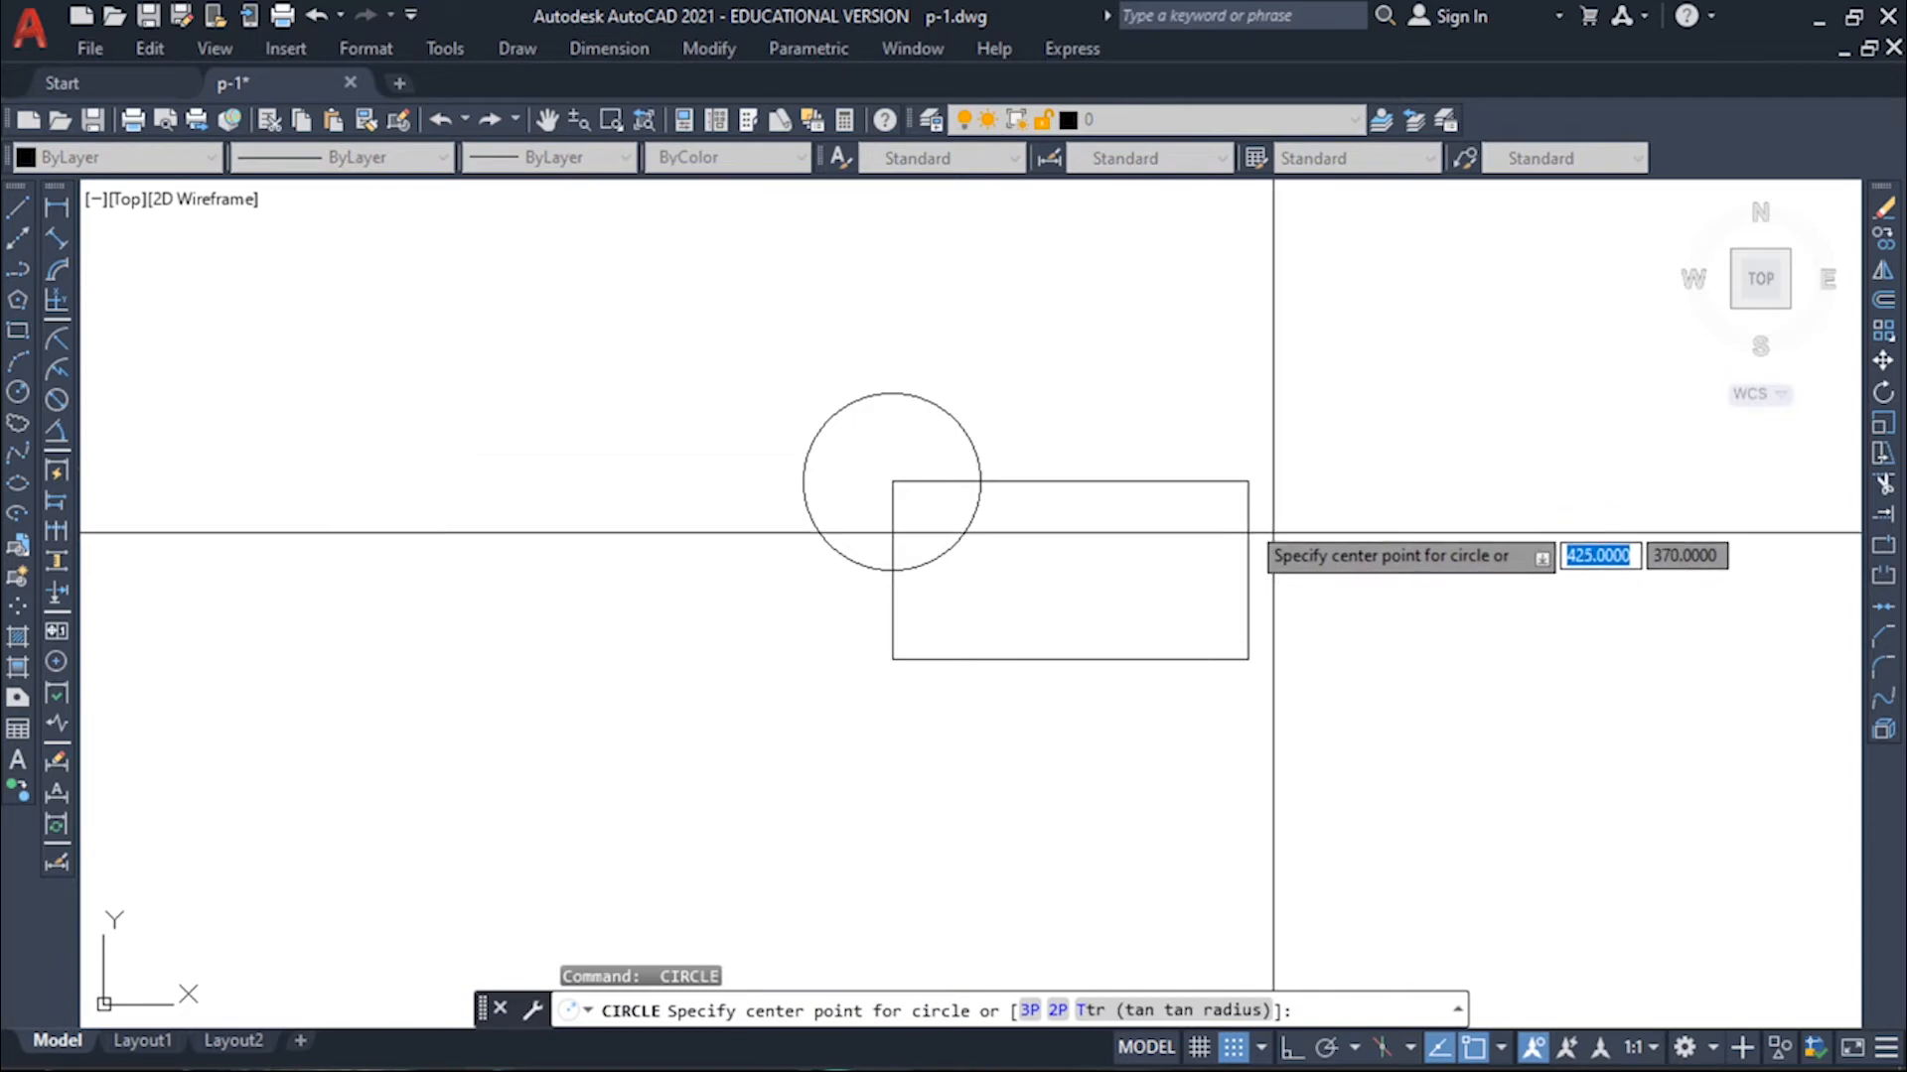
pyautogui.click(1235, 1050)
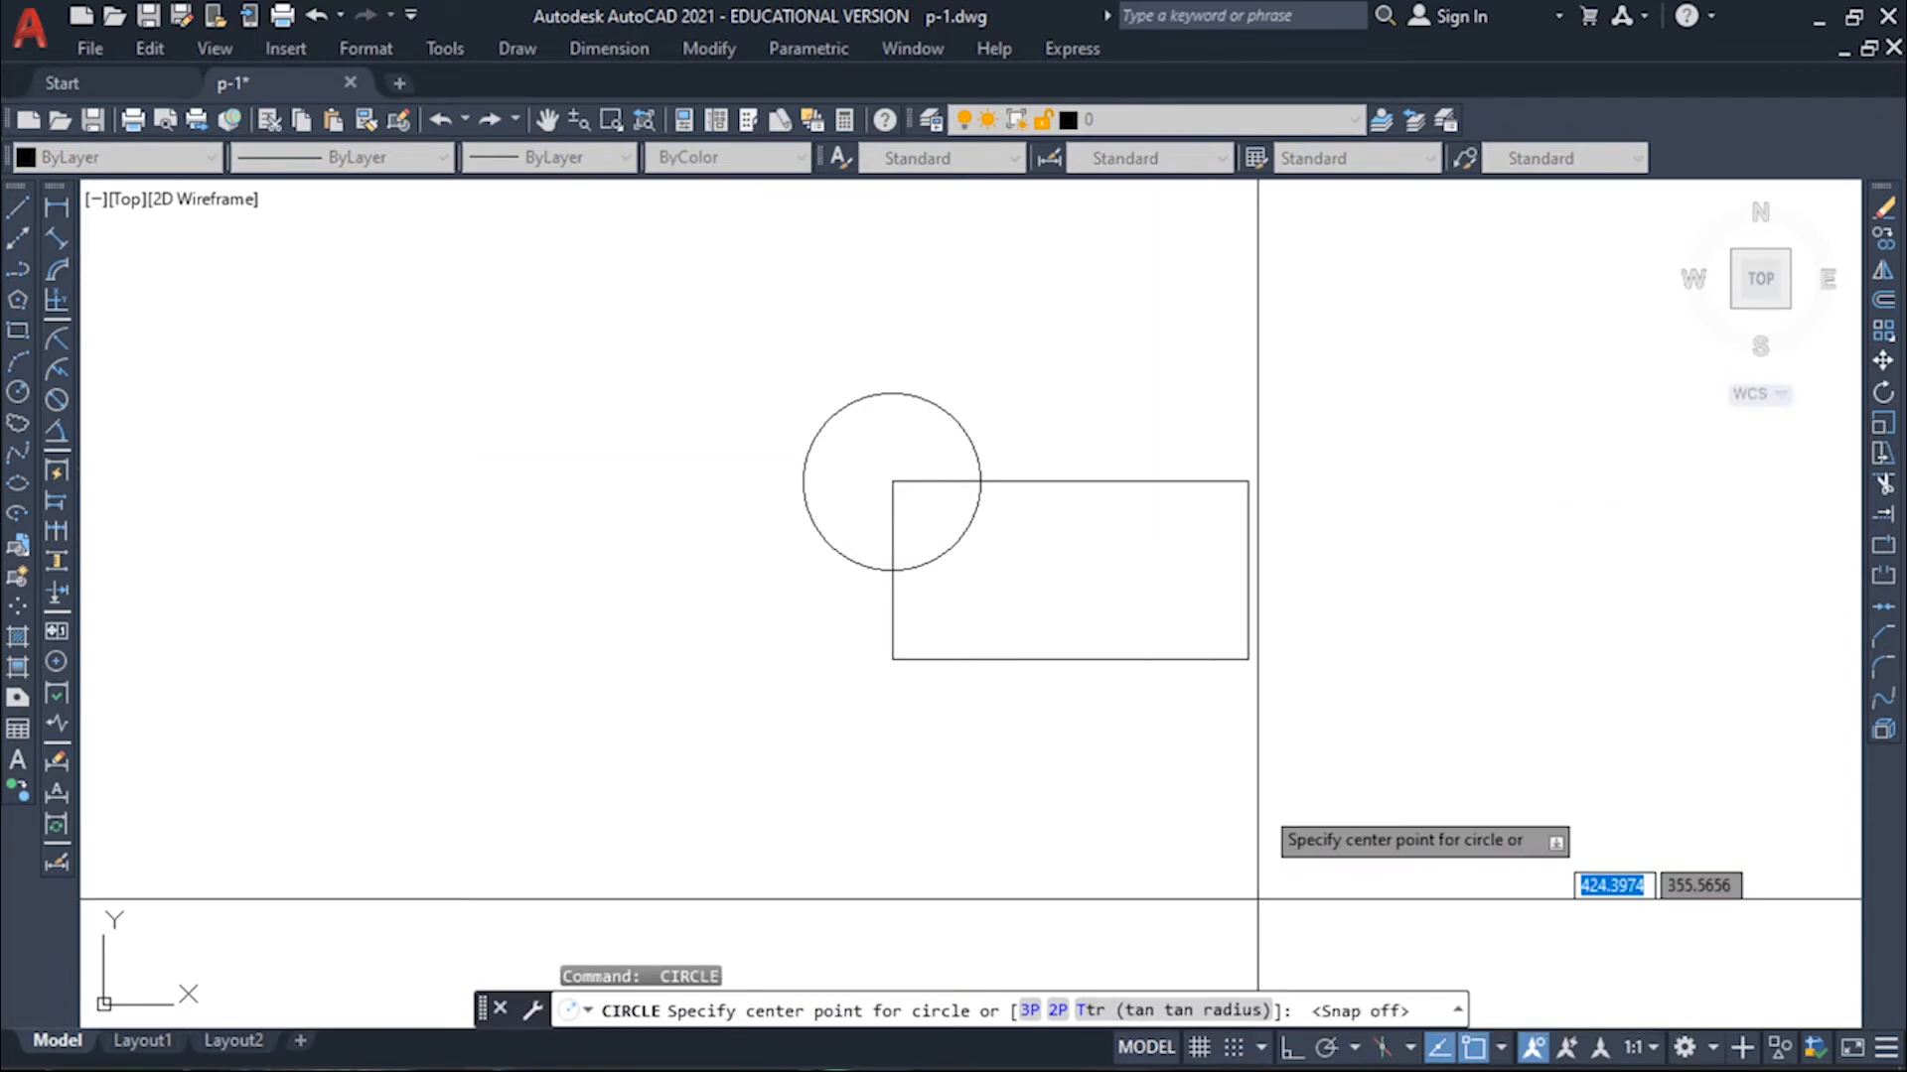
pyautogui.click(1248, 482)
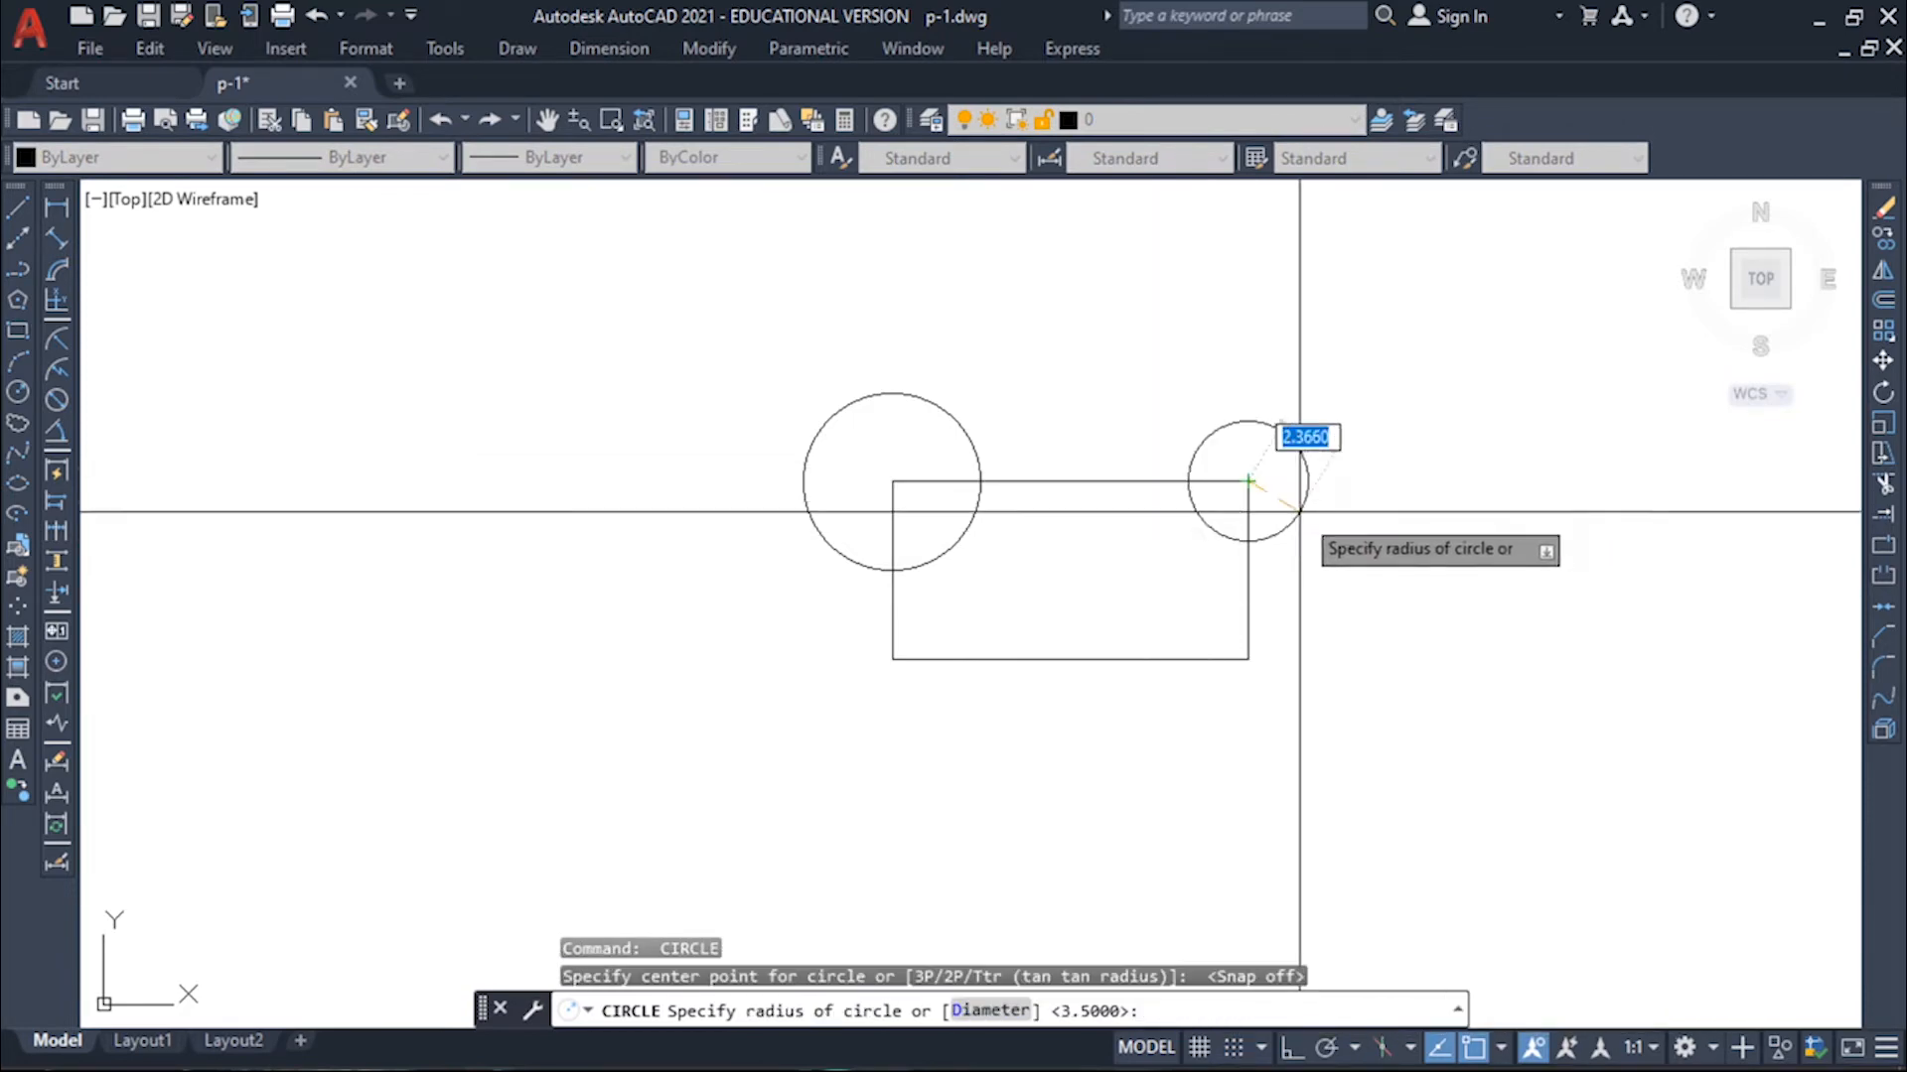
pyautogui.write('r')
pyautogui.press('Return')
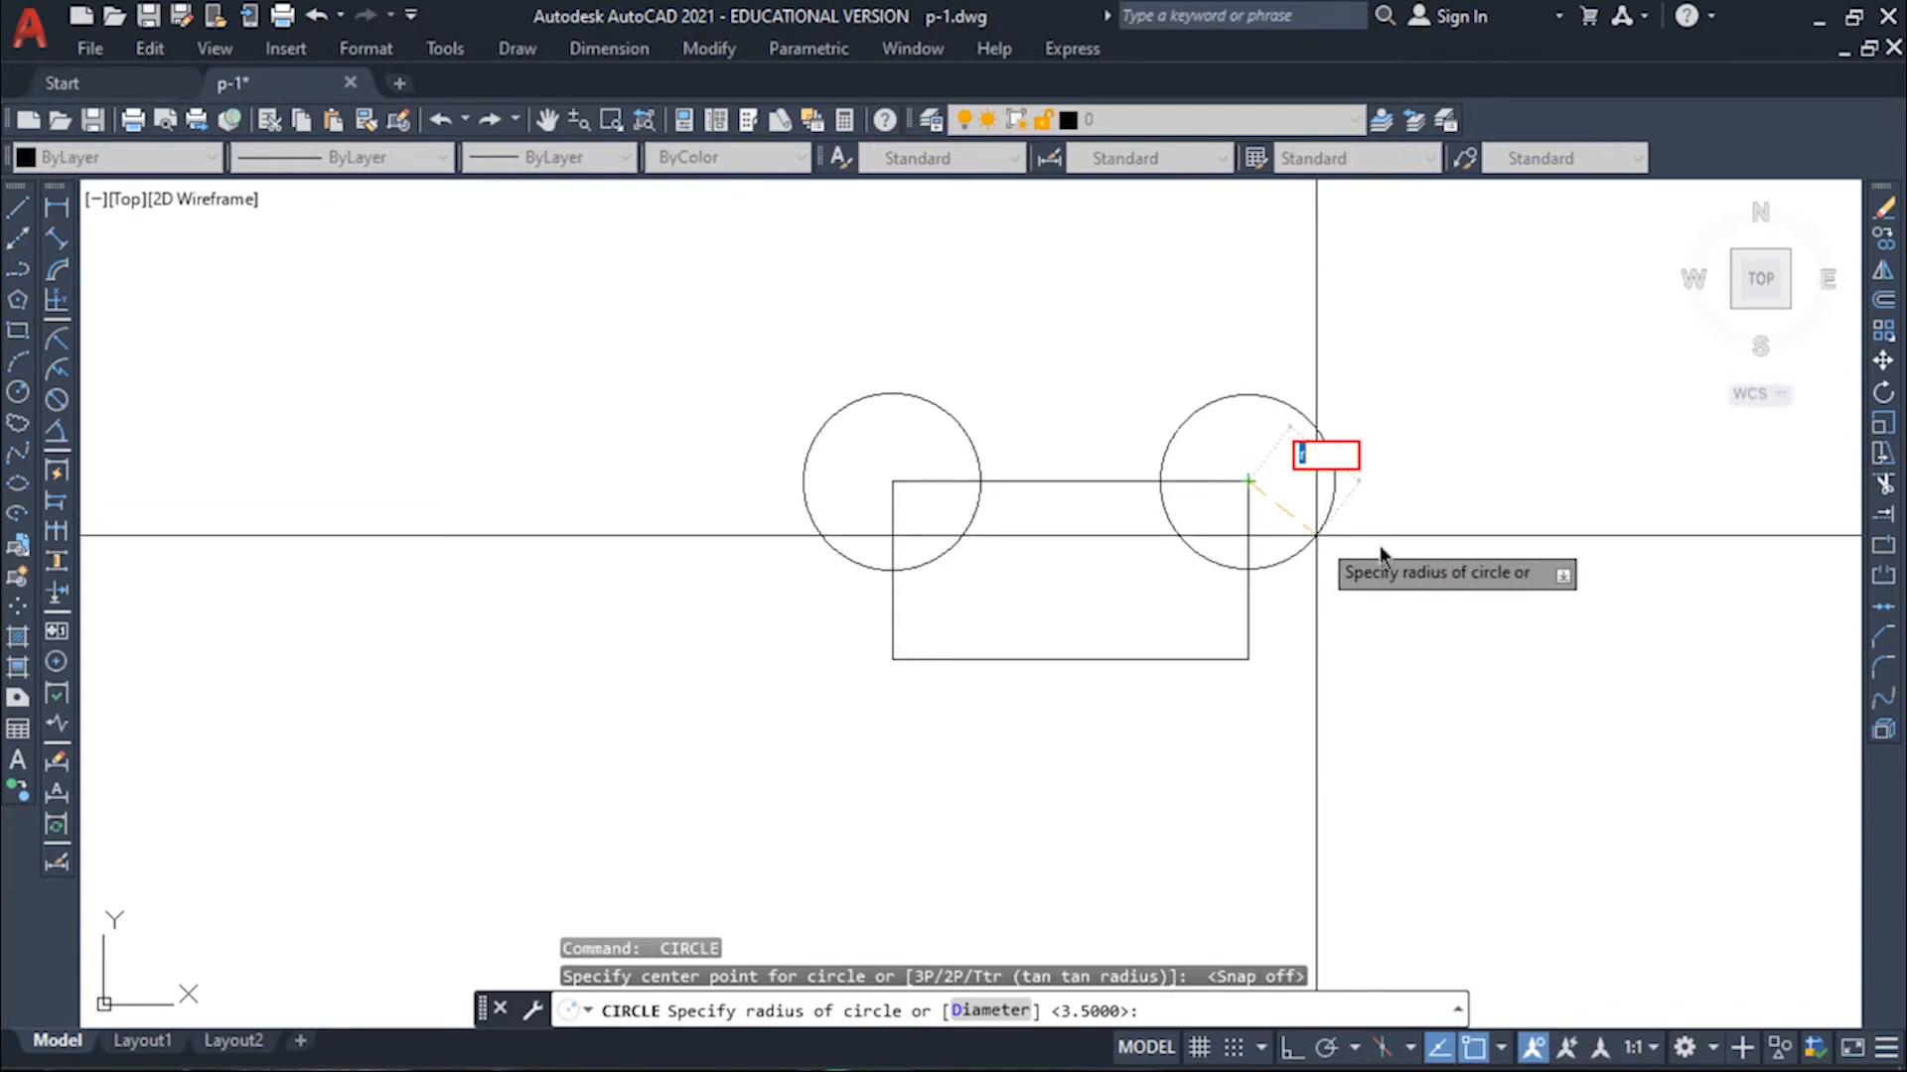
pyautogui.press('Escape')
pyautogui.write('r')
pyautogui.press('Return')
pyautogui.press('Escape')
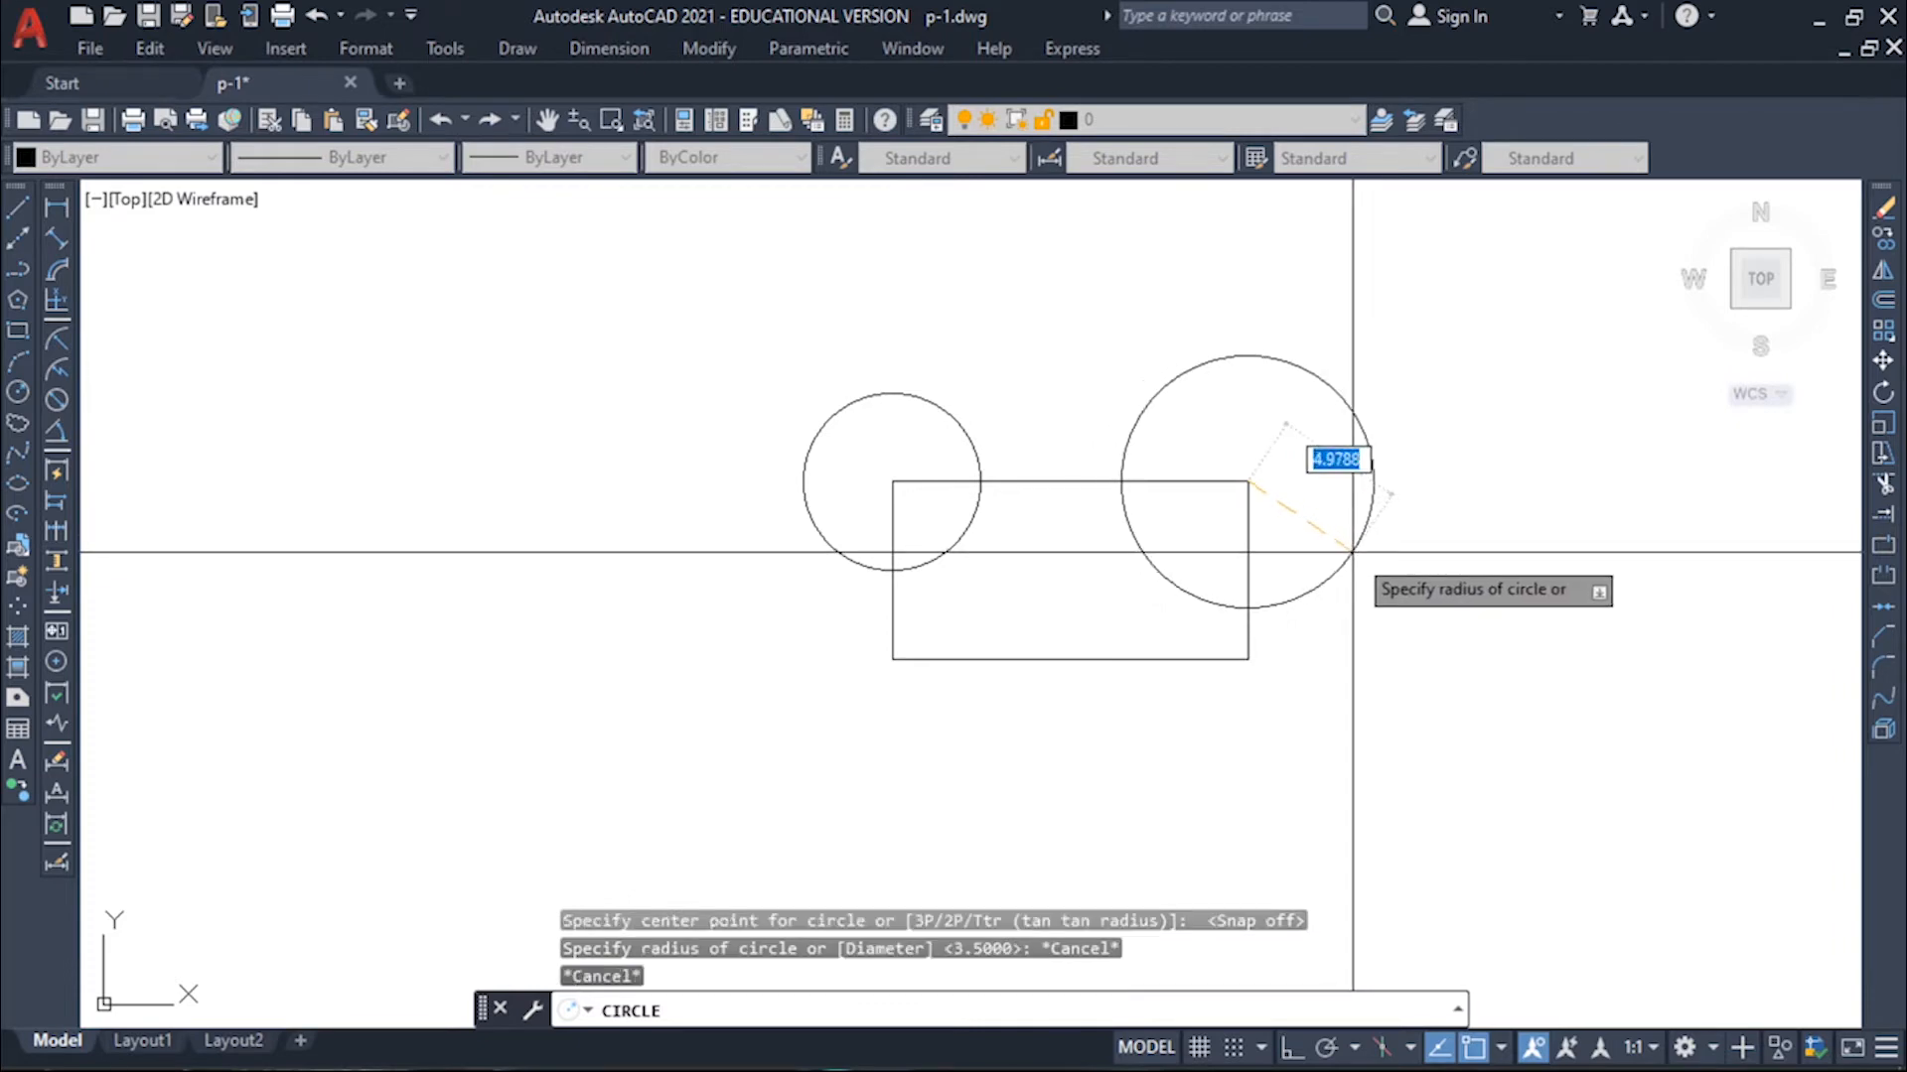
pyautogui.press('Escape')
pyautogui.press('Escape')
pyautogui.write('c')
pyautogui.press('Return')
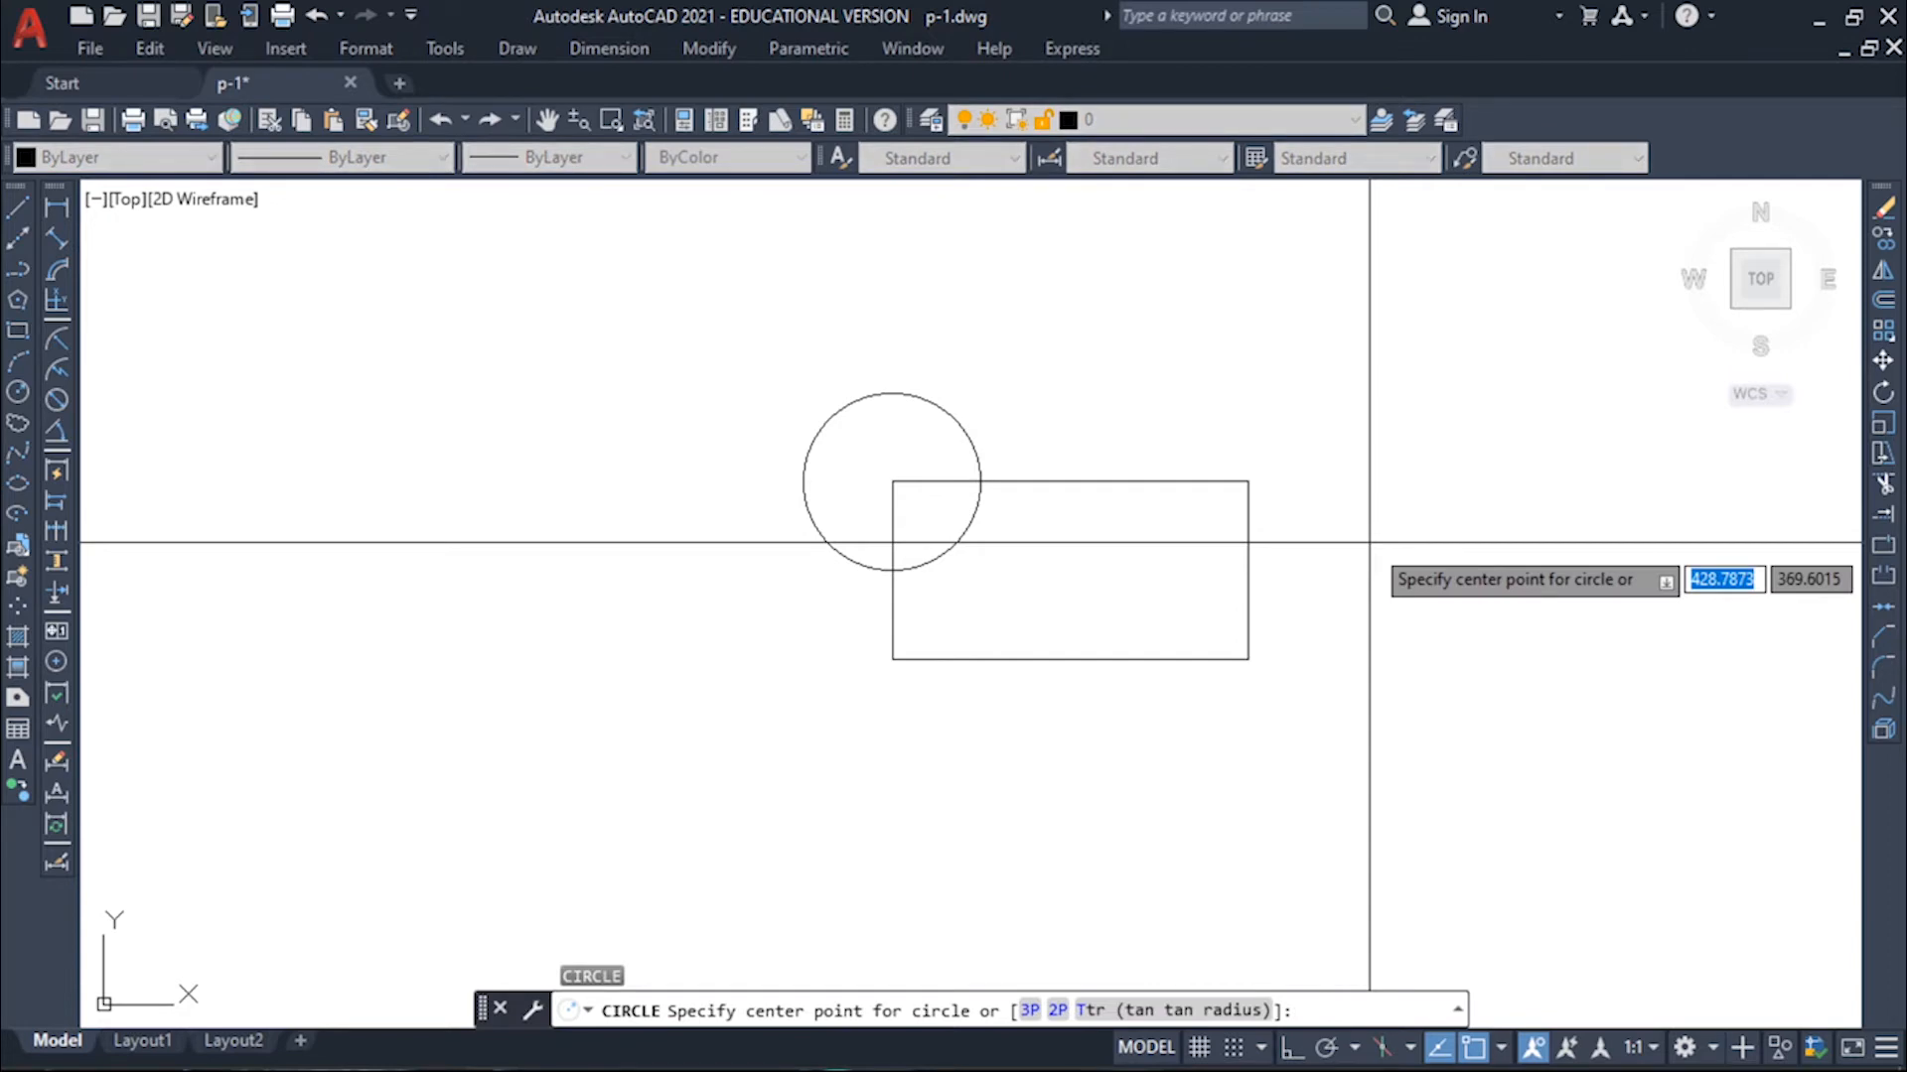
pyautogui.write('r')
pyautogui.press('Return')
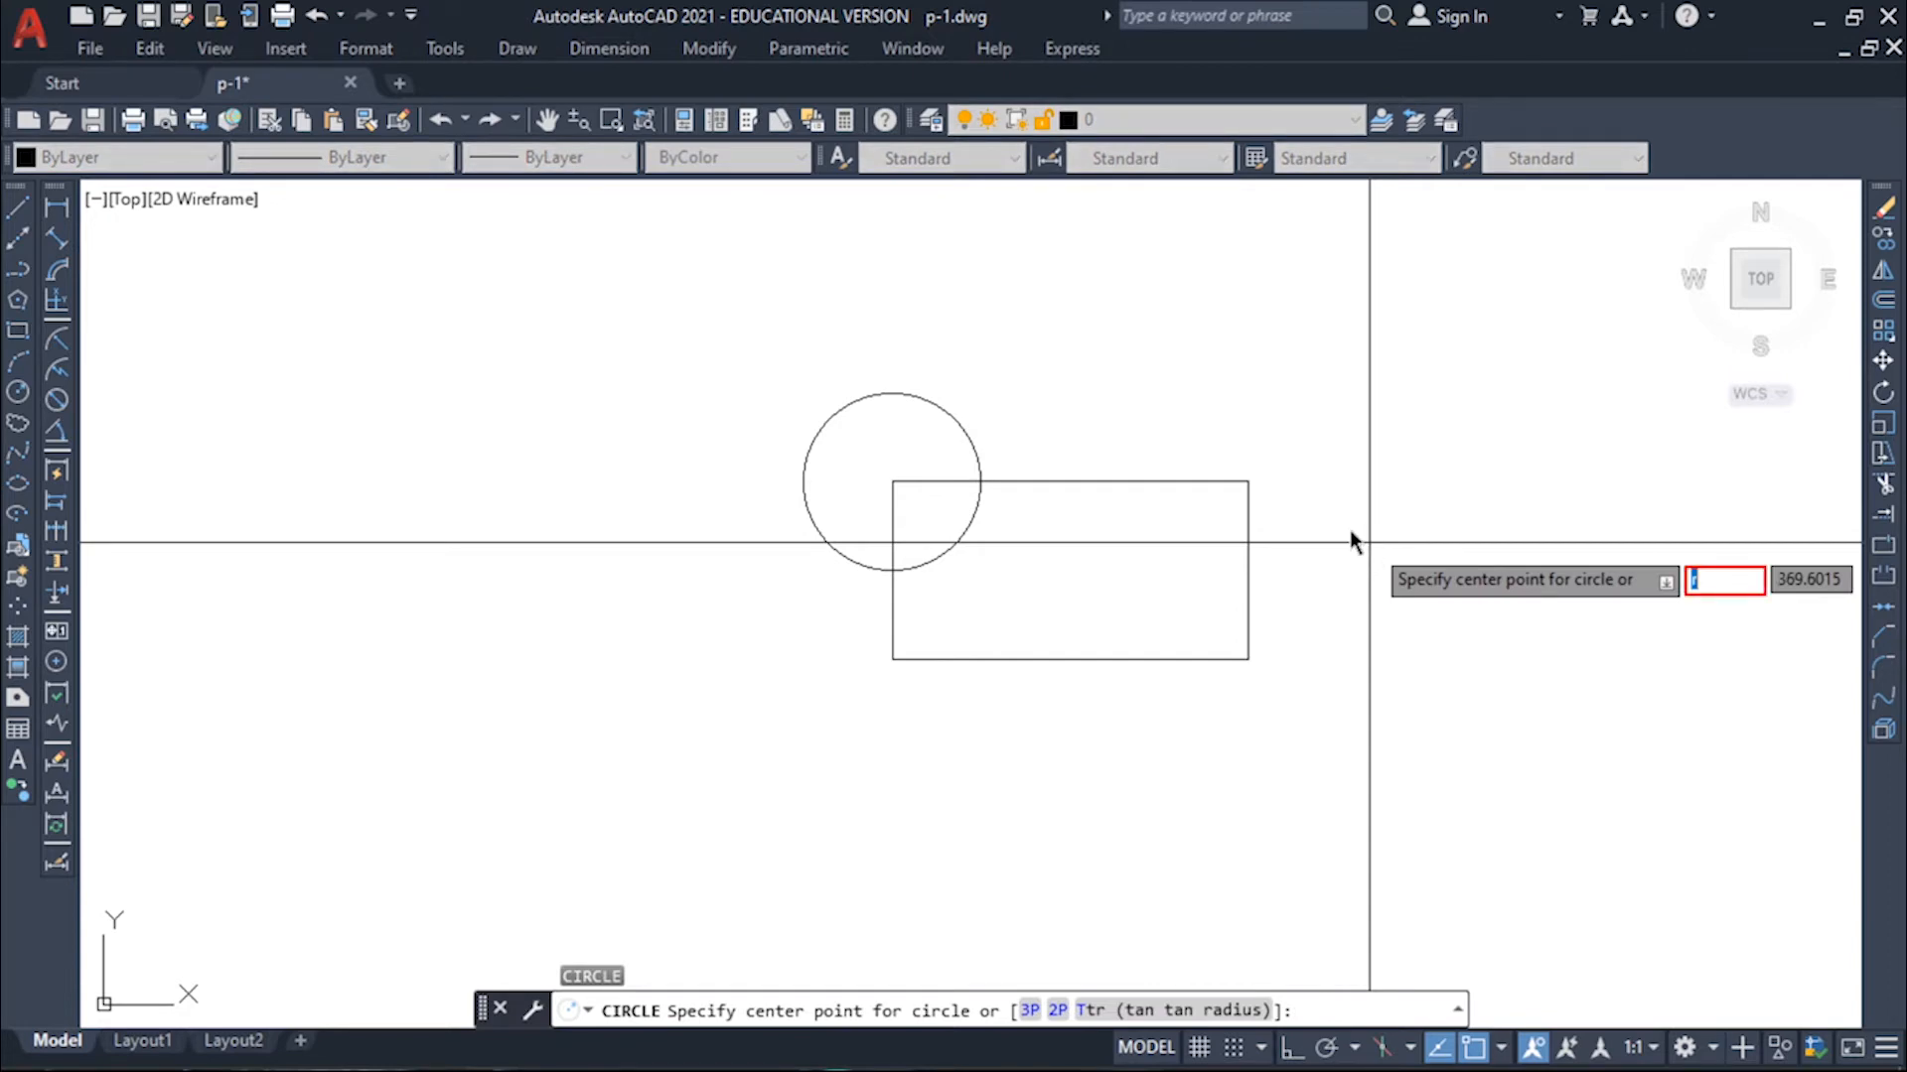
pyautogui.press('Escape')
pyautogui.write('cc')
pyautogui.press('Return')
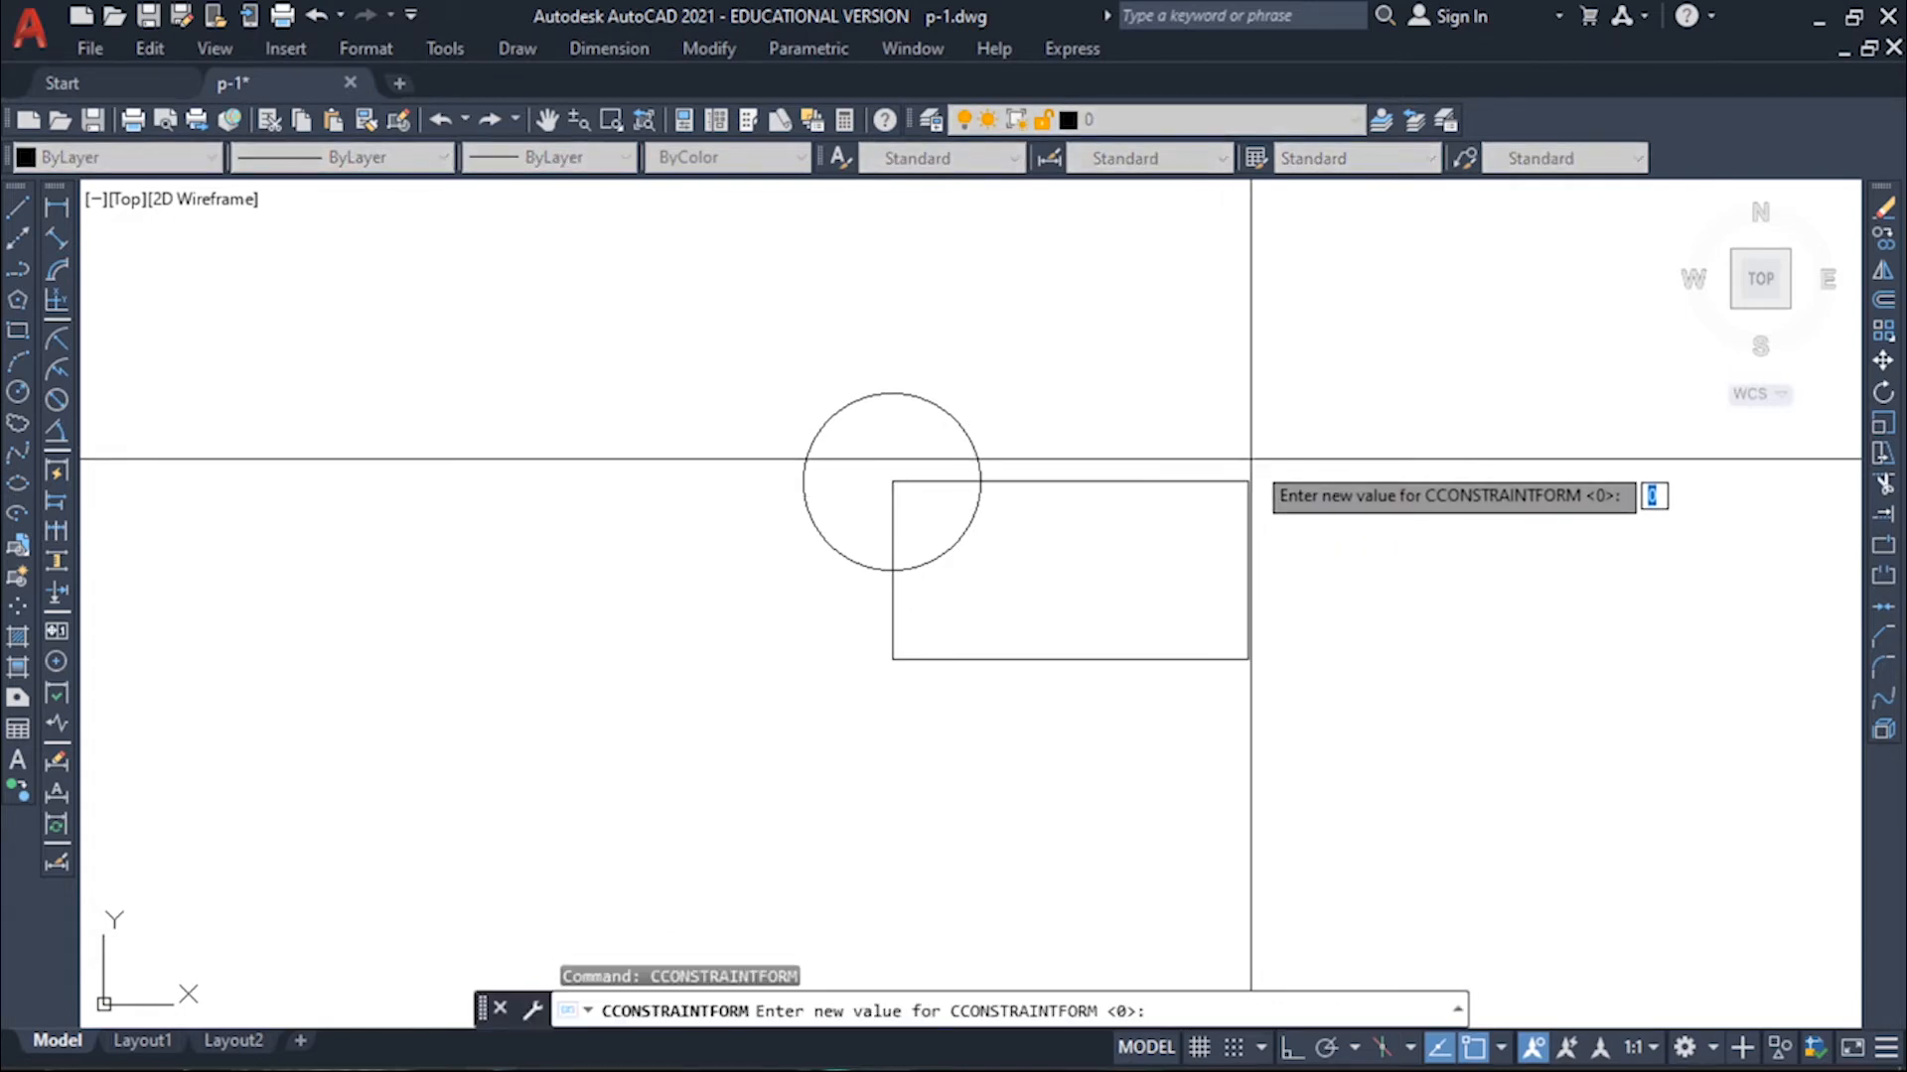
pyautogui.press('Escape')
# Step: Draw a circle of radius 3.5 centred on the rectangle's upper-right corner
pyautogui.write('c')
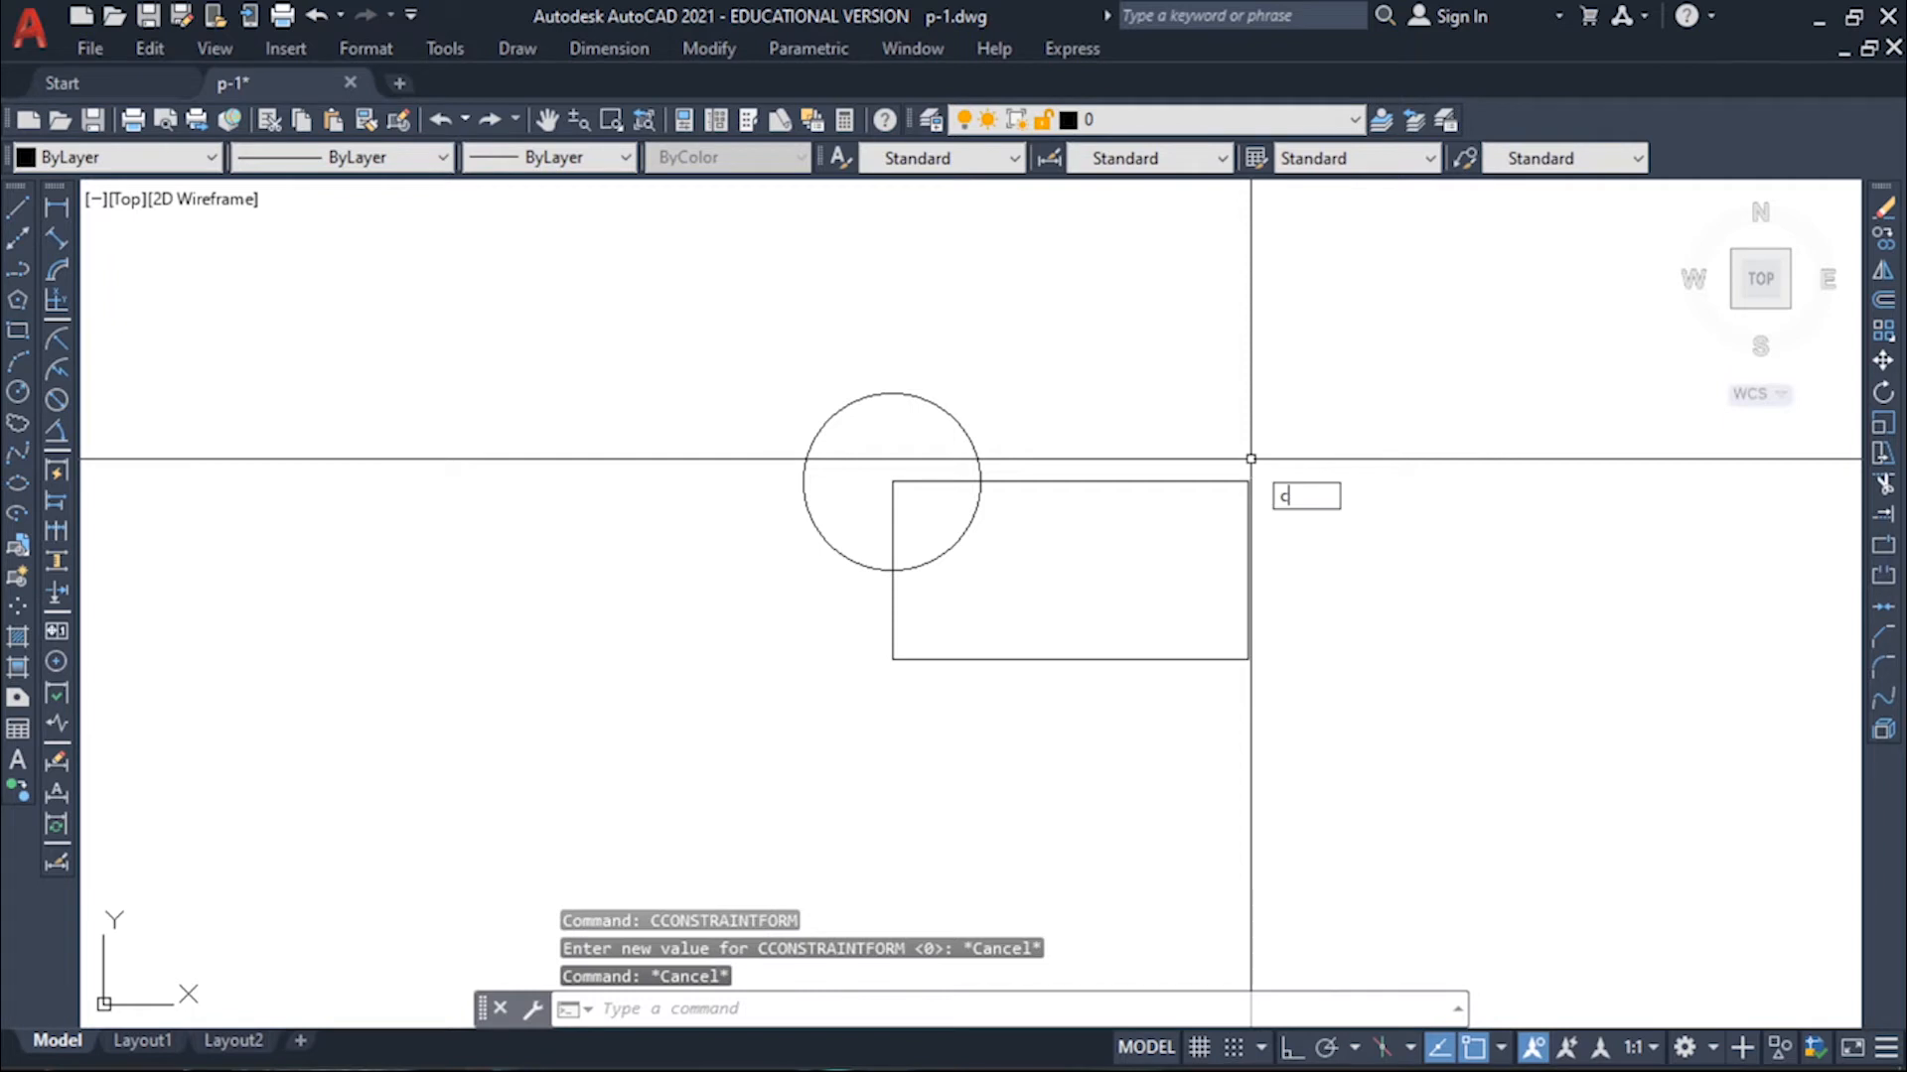
pyautogui.press('Return')
pyautogui.click(1248, 482)
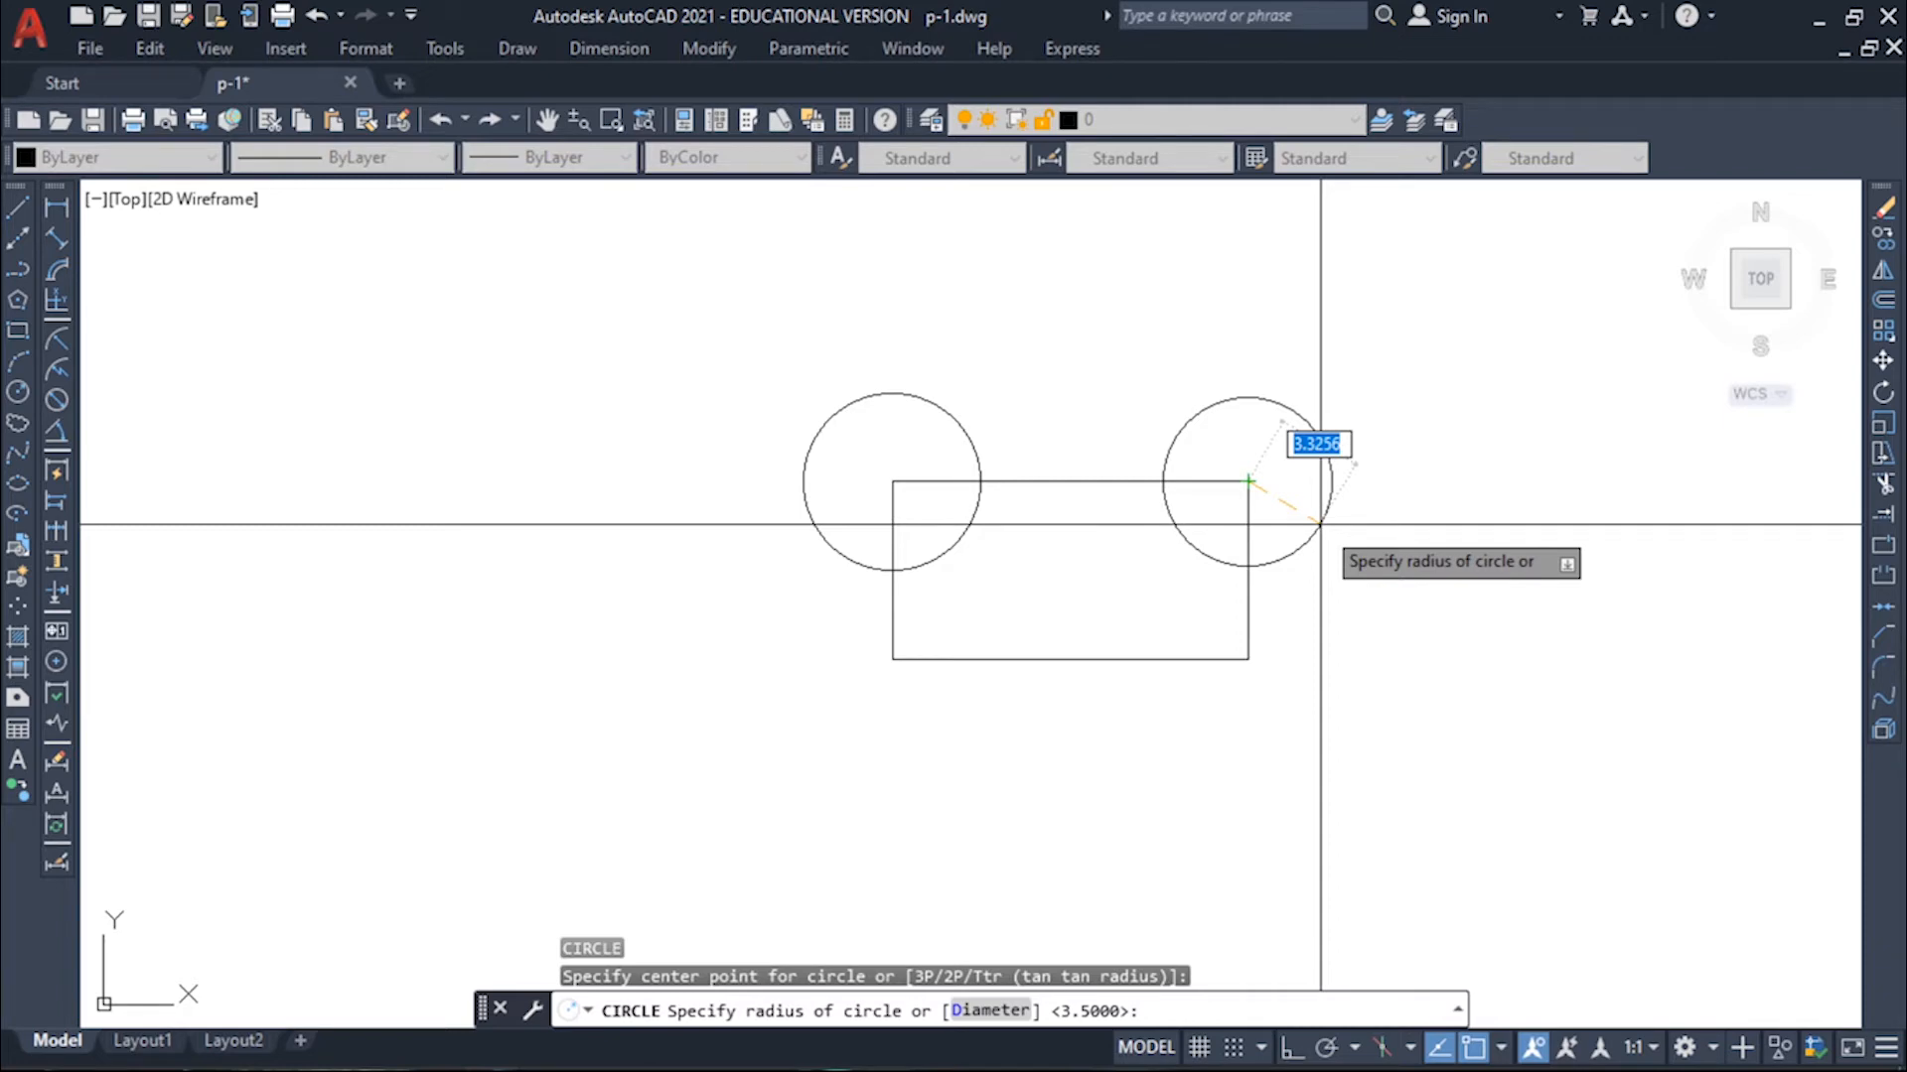
pyautogui.click(1320, 523)
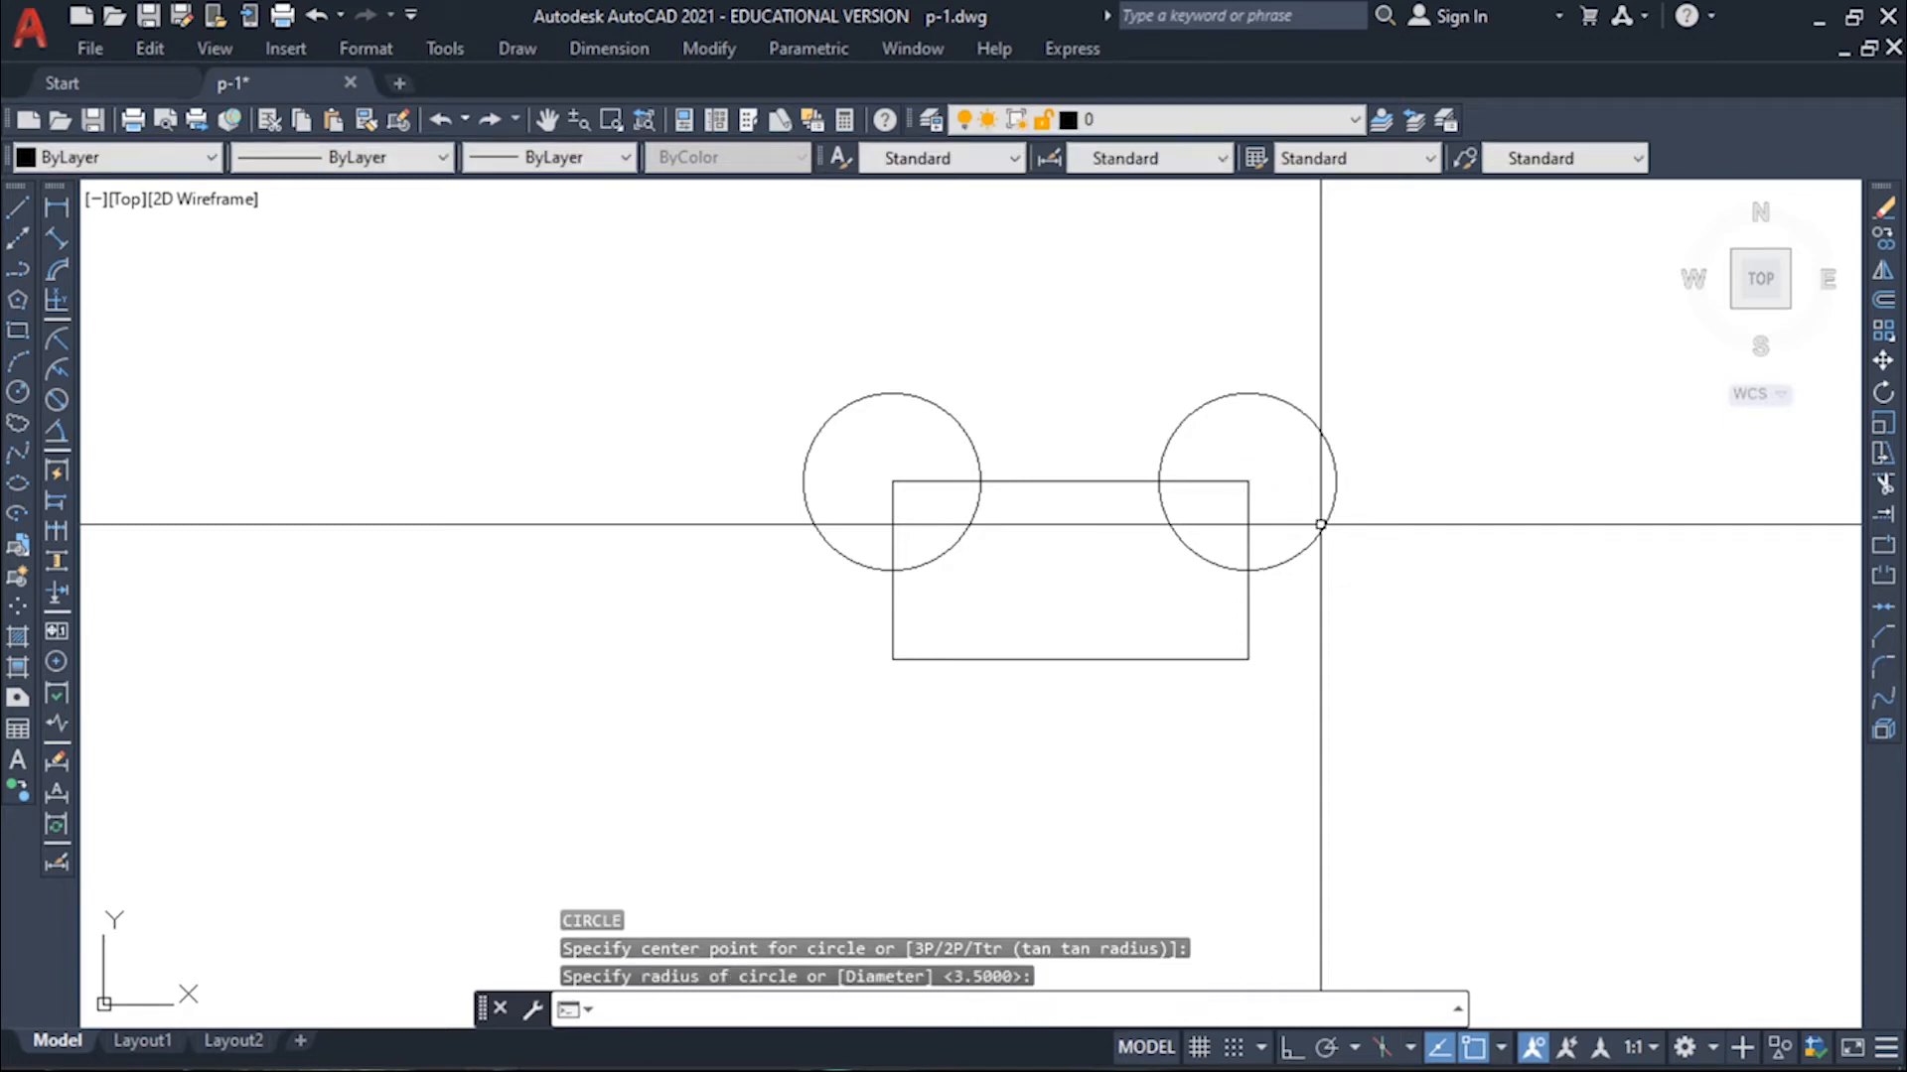
# Step: Draw a circle of radius 3.5 centred on the midpoint of the rectangle's bottom edge
pyautogui.press('Return')
pyautogui.click(1072, 658)
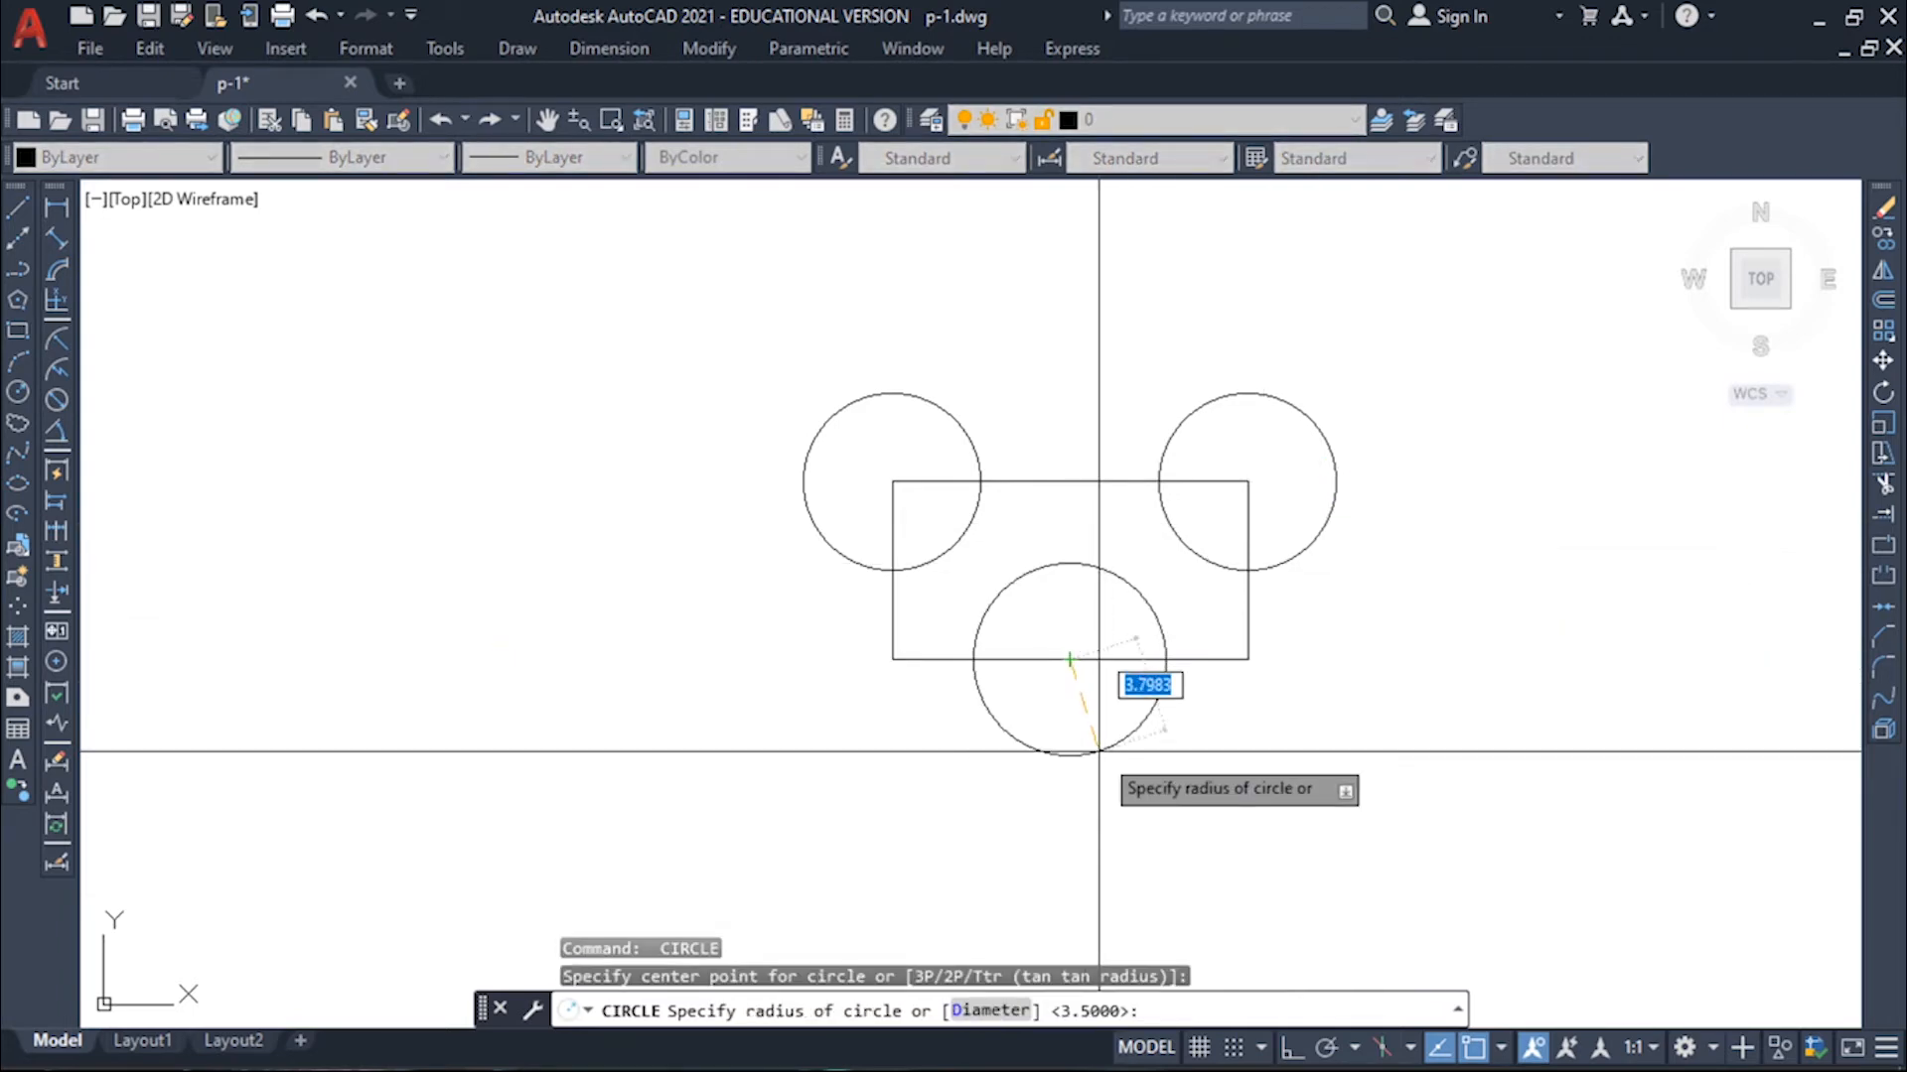
pyautogui.press('Return')
pyautogui.moveTo(1208, 587)
pyautogui.mouseDown(button='middle')
pyautogui.moveTo(1166, 516)
pyautogui.moveTo(1166, 400)
pyautogui.mouseUp(button='middle')
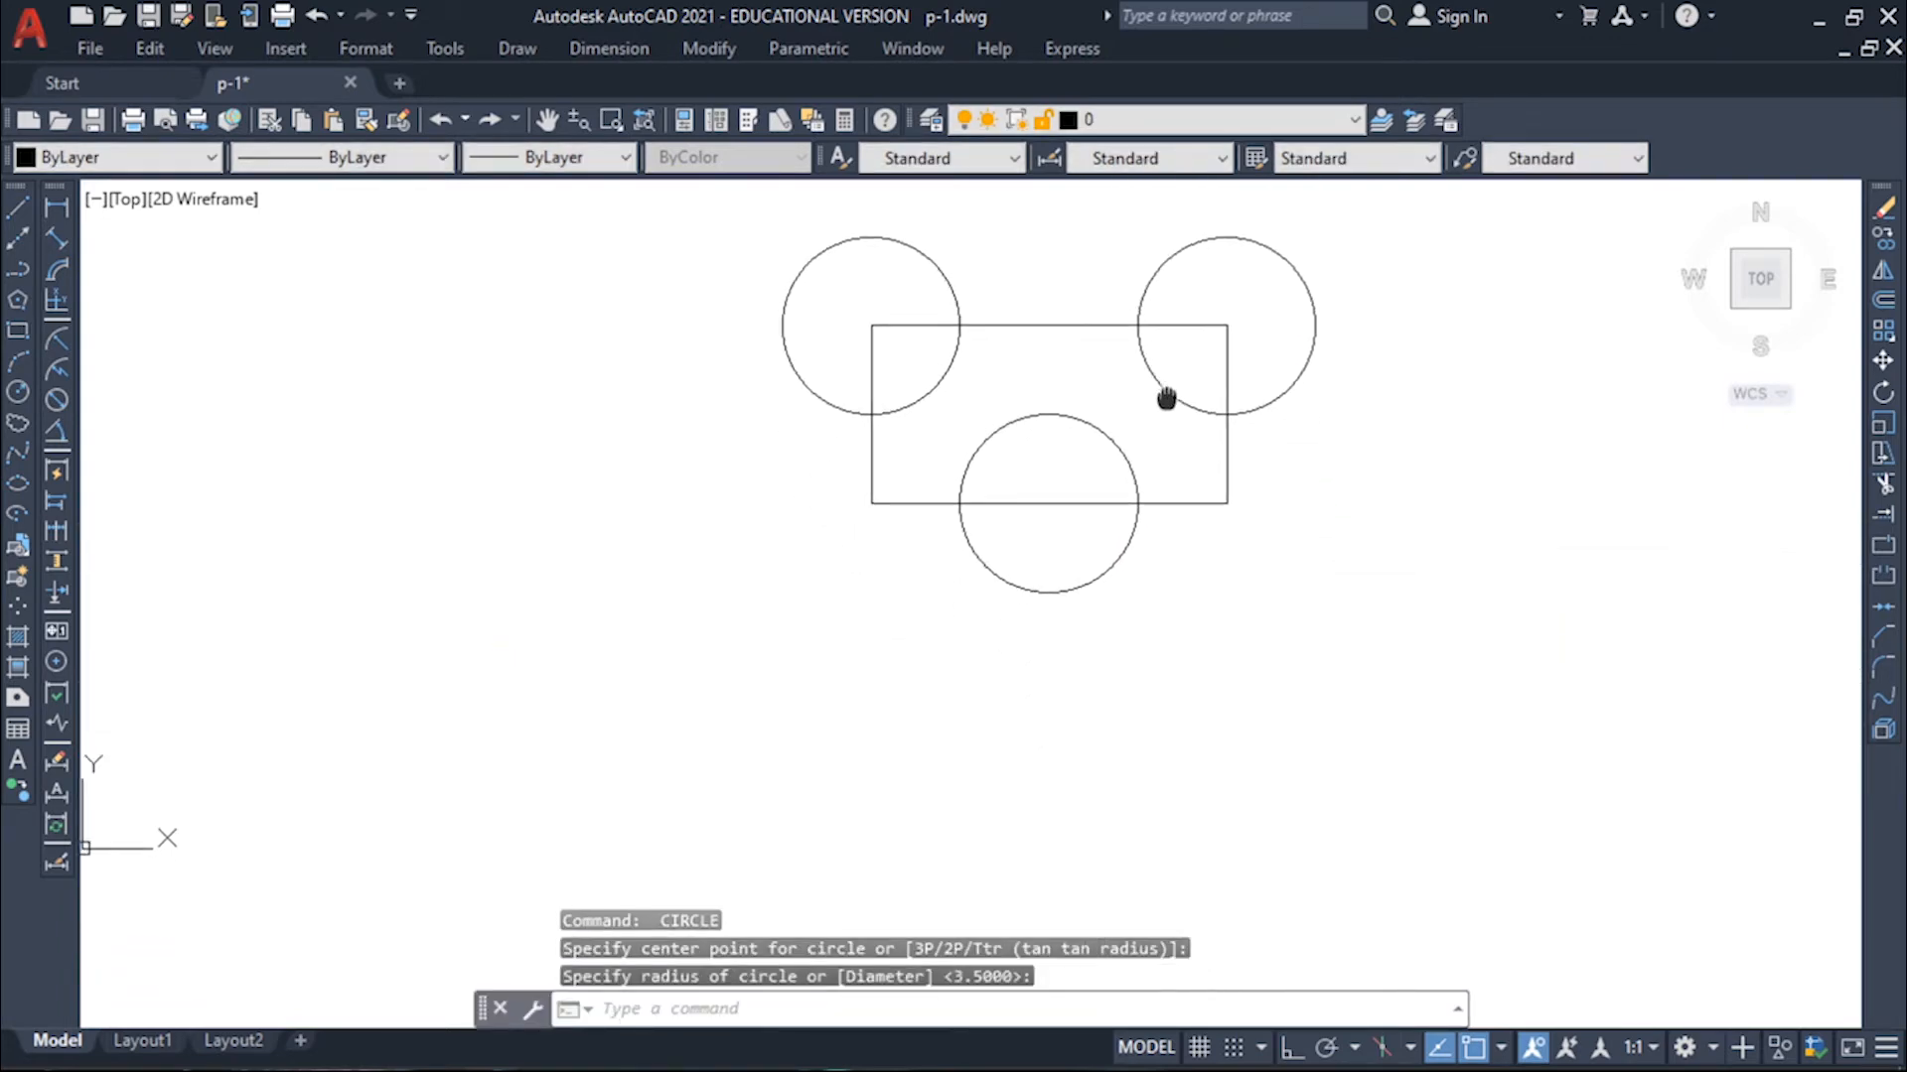
pyautogui.press('Escape')
pyautogui.press('Escape')
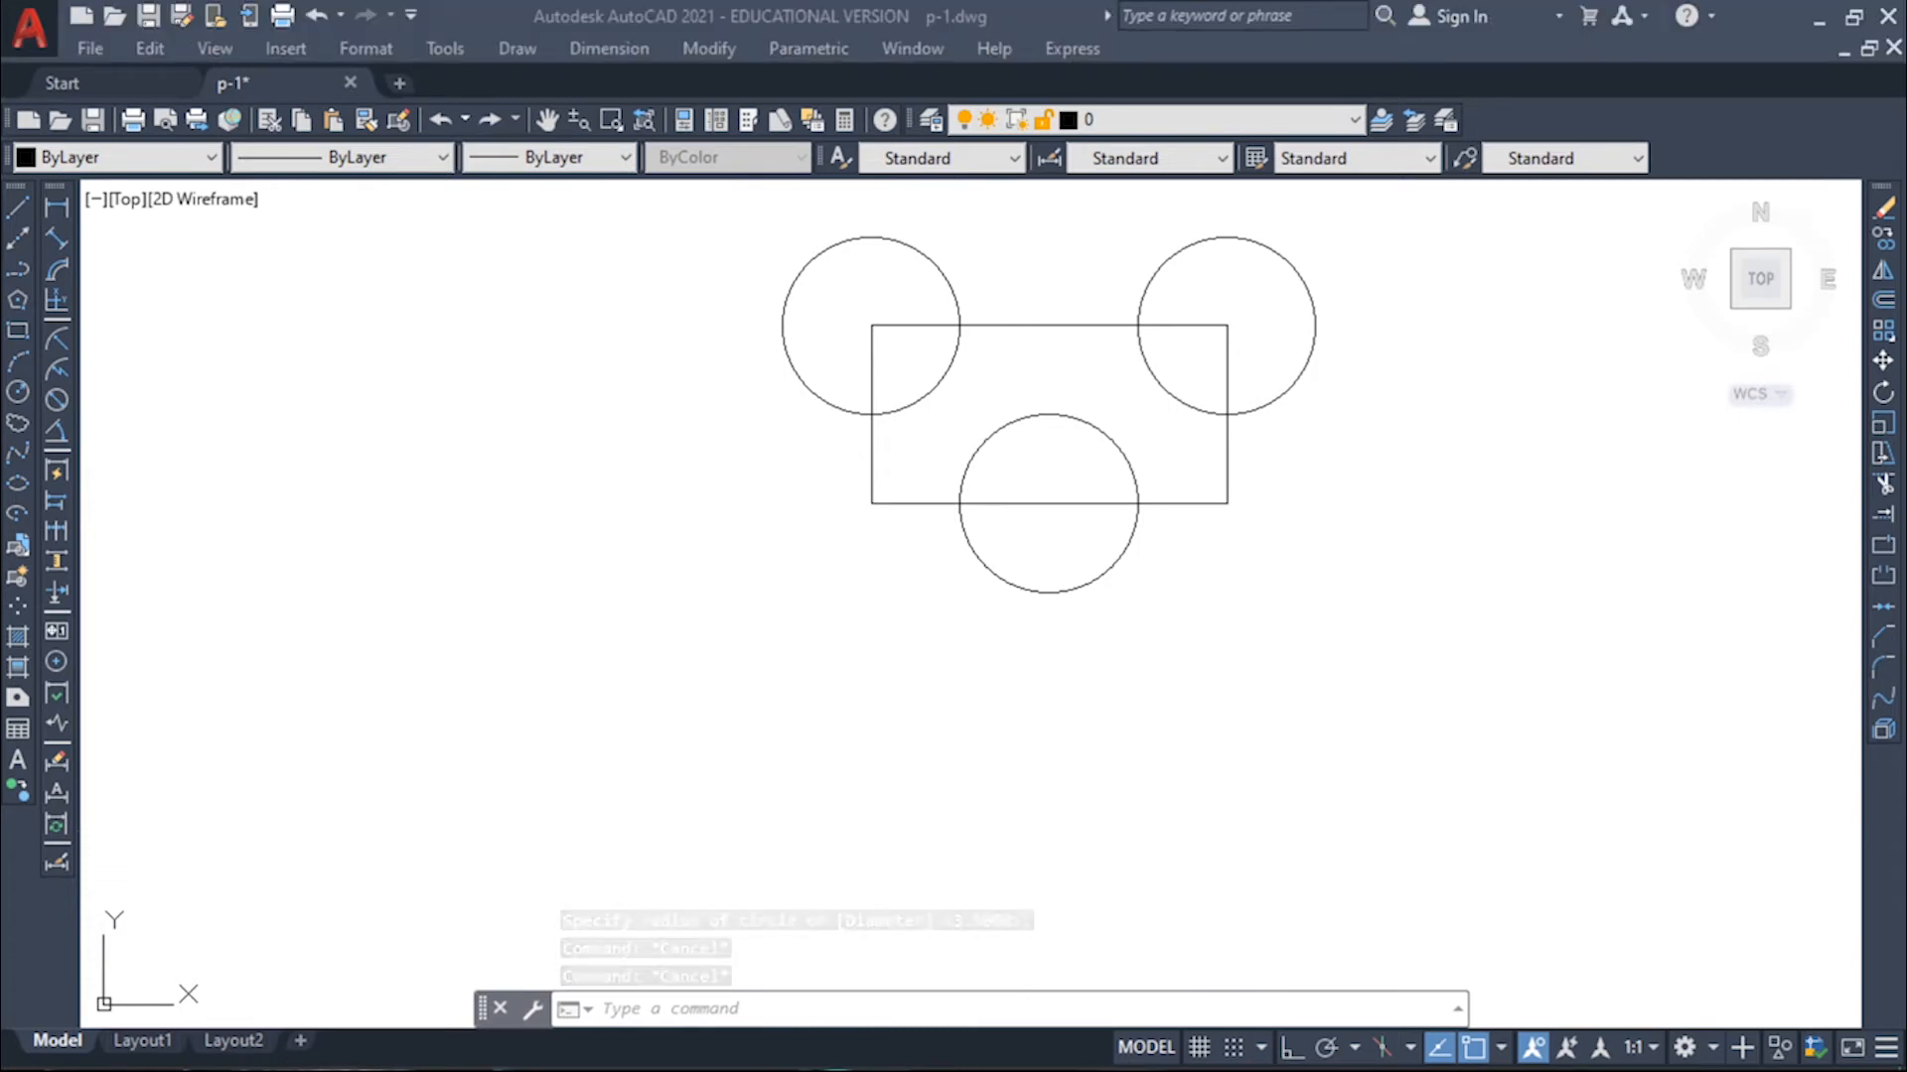
# Step: Trim the outer parts of both upper circles and the rectangle's upper corners, leaving a concave quarter arc at each corner
pyautogui.click(1290, 576)
pyautogui.press('Escape')
pyautogui.moveTo(1318, 468); pyautogui.dragTo(1273, 546, button='middle')
pyautogui.write('tr')
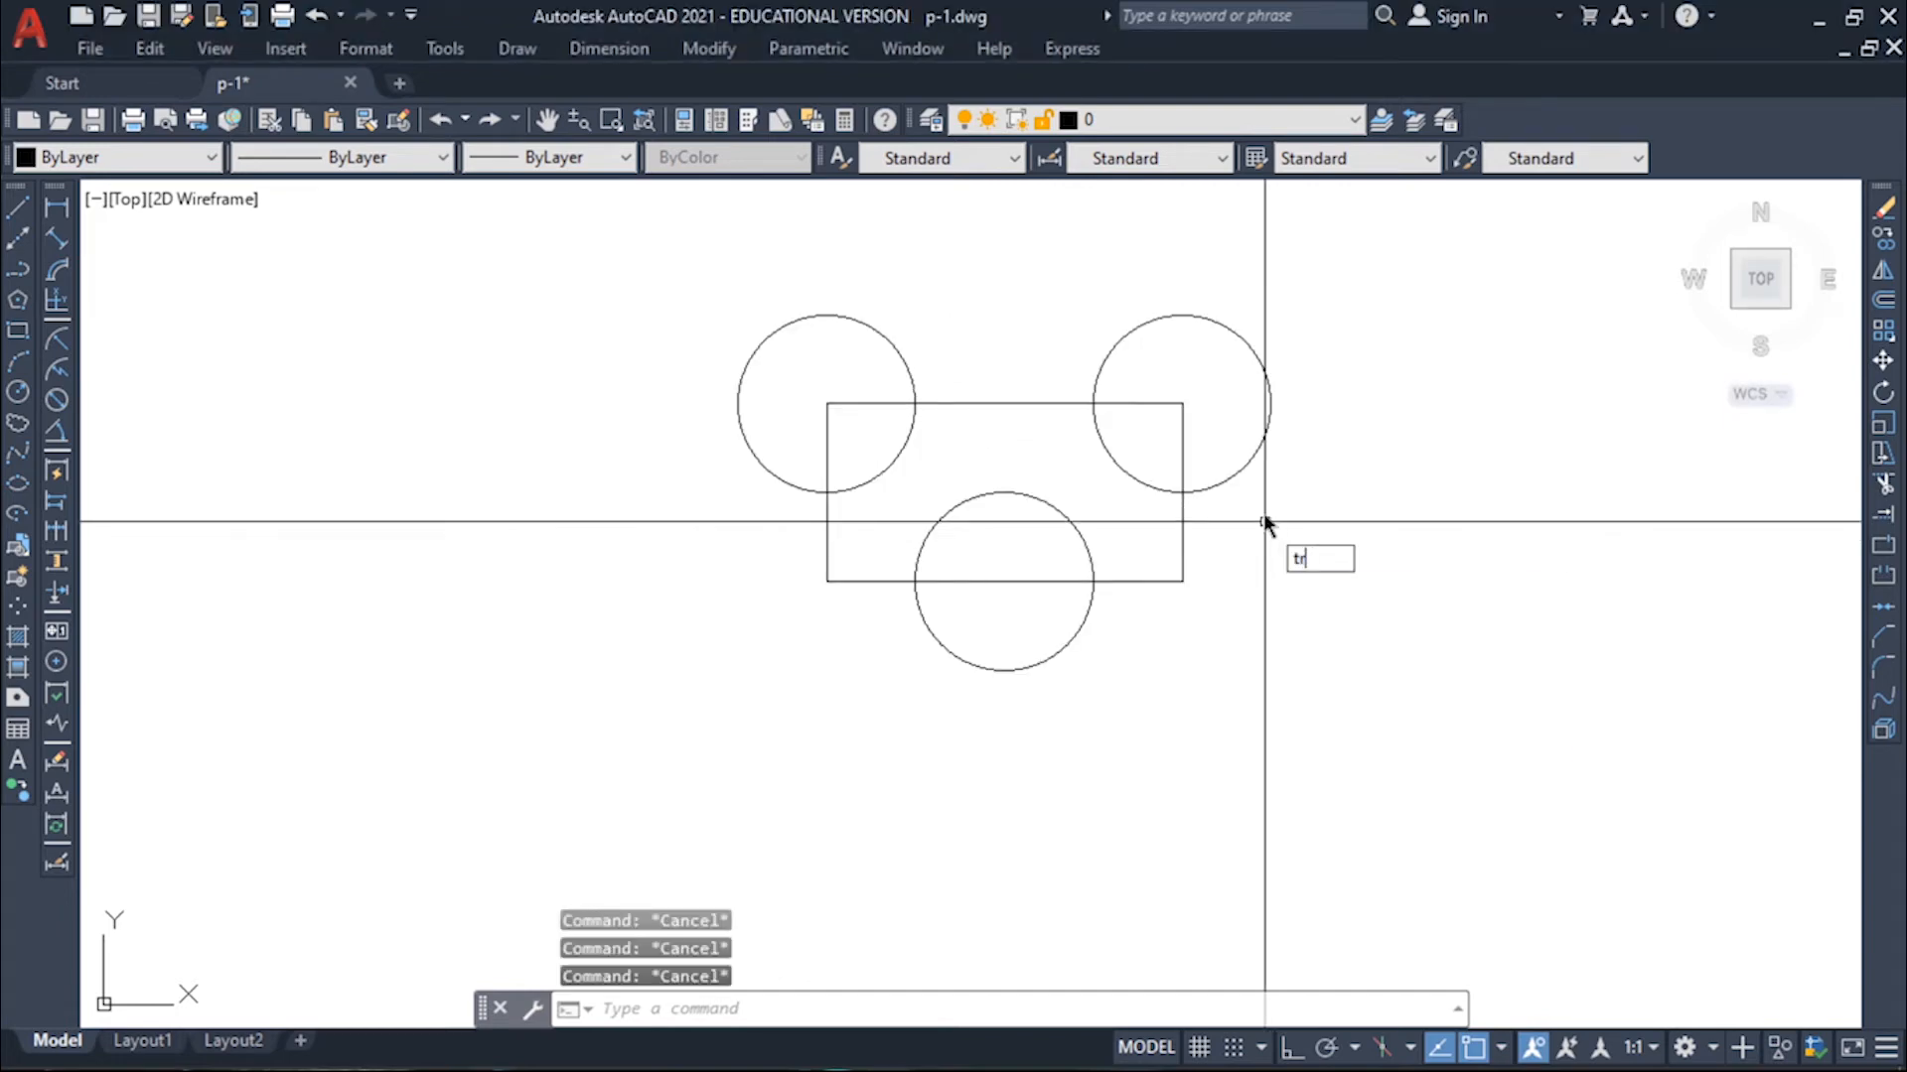
pyautogui.press('Return')
pyautogui.moveTo(1250, 408); pyautogui.dragTo(1236, 373)
pyautogui.click(1184, 421)
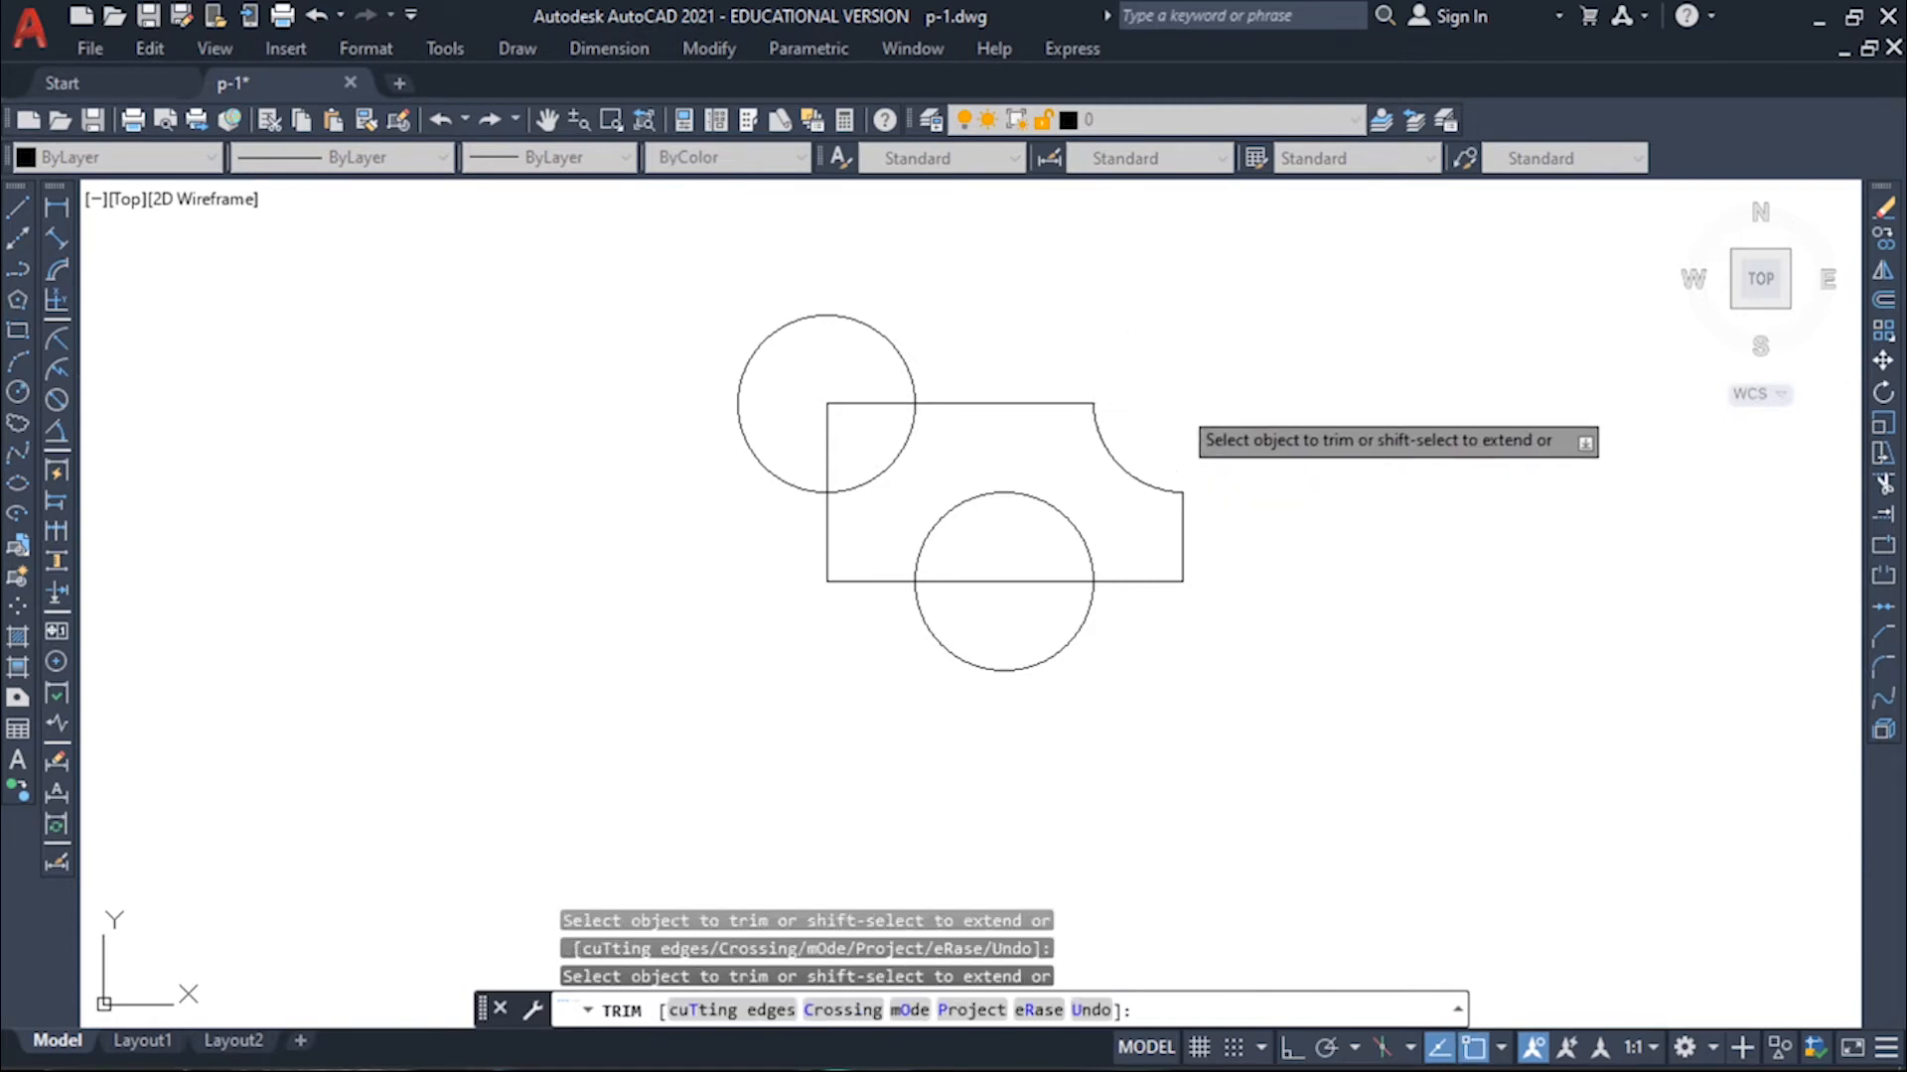
pyautogui.click(885, 341)
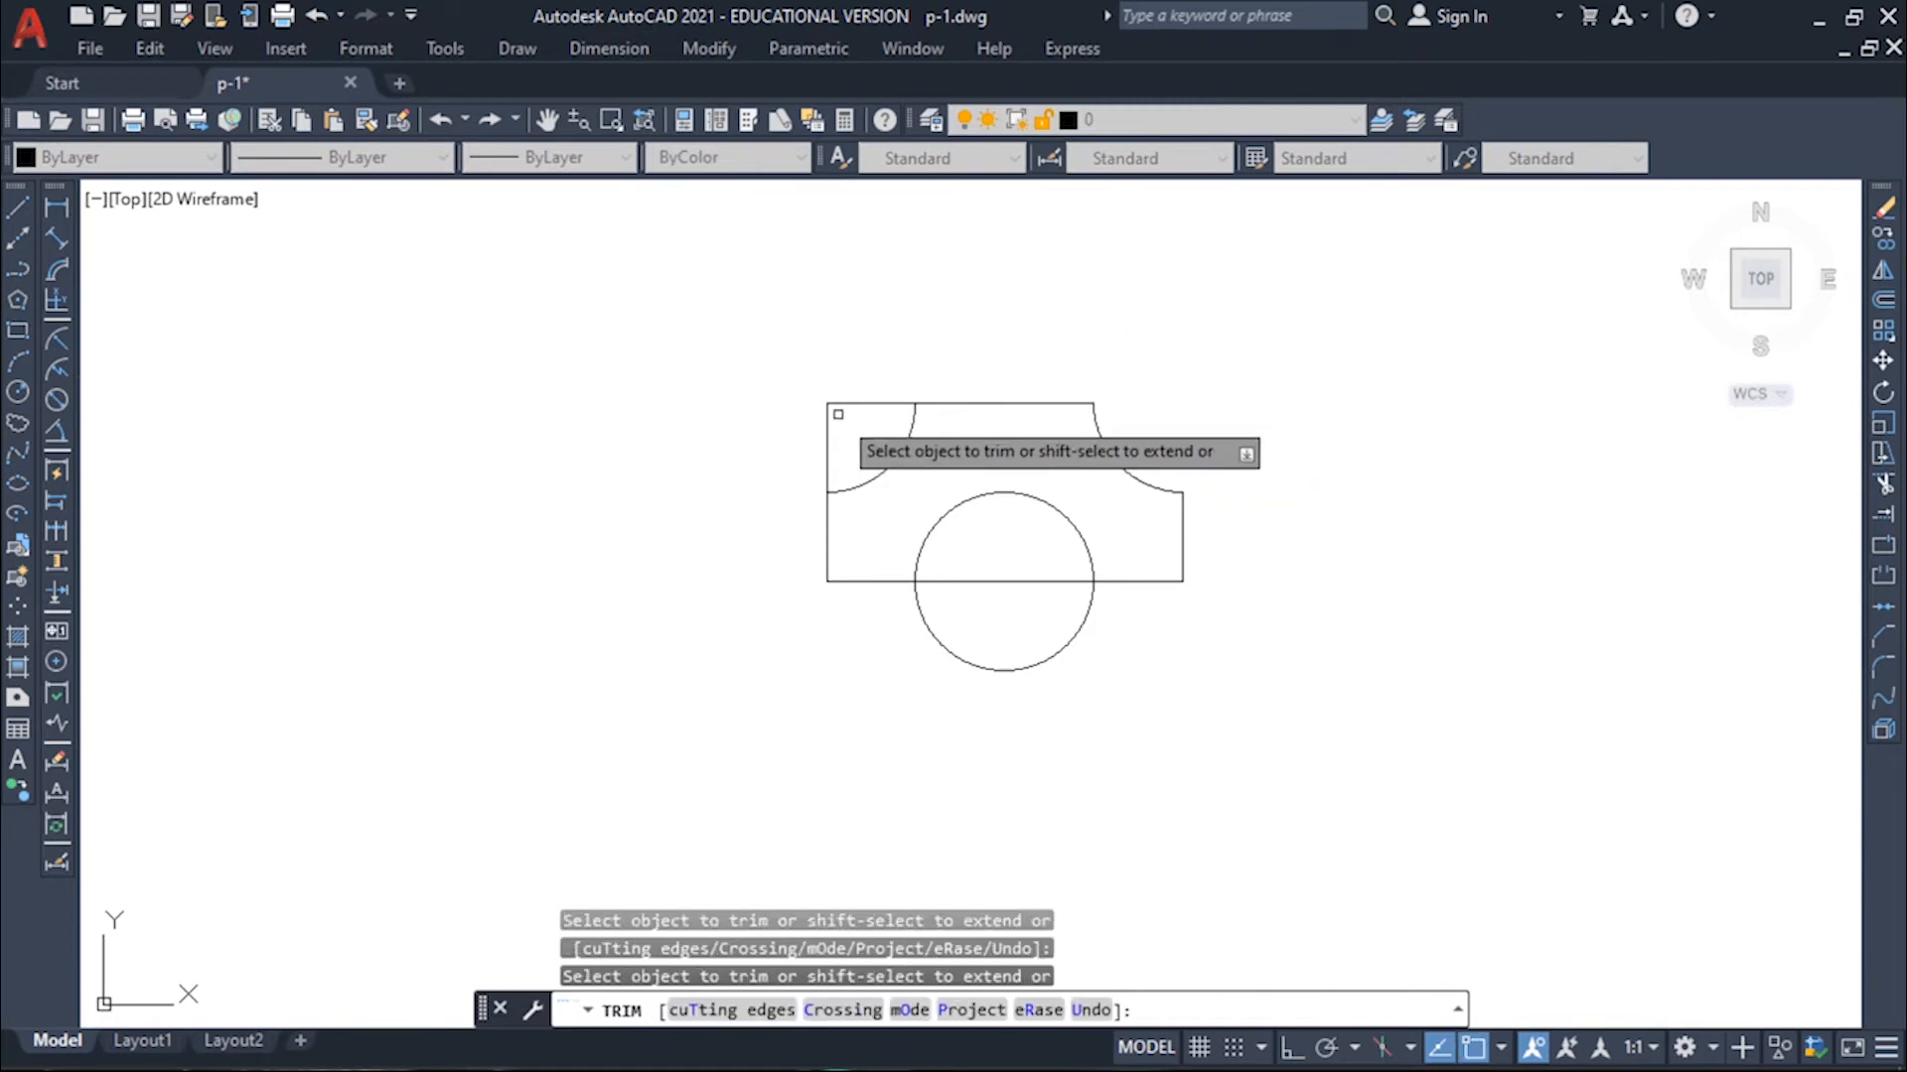
pyautogui.moveTo(838, 414); pyautogui.dragTo(809, 443)
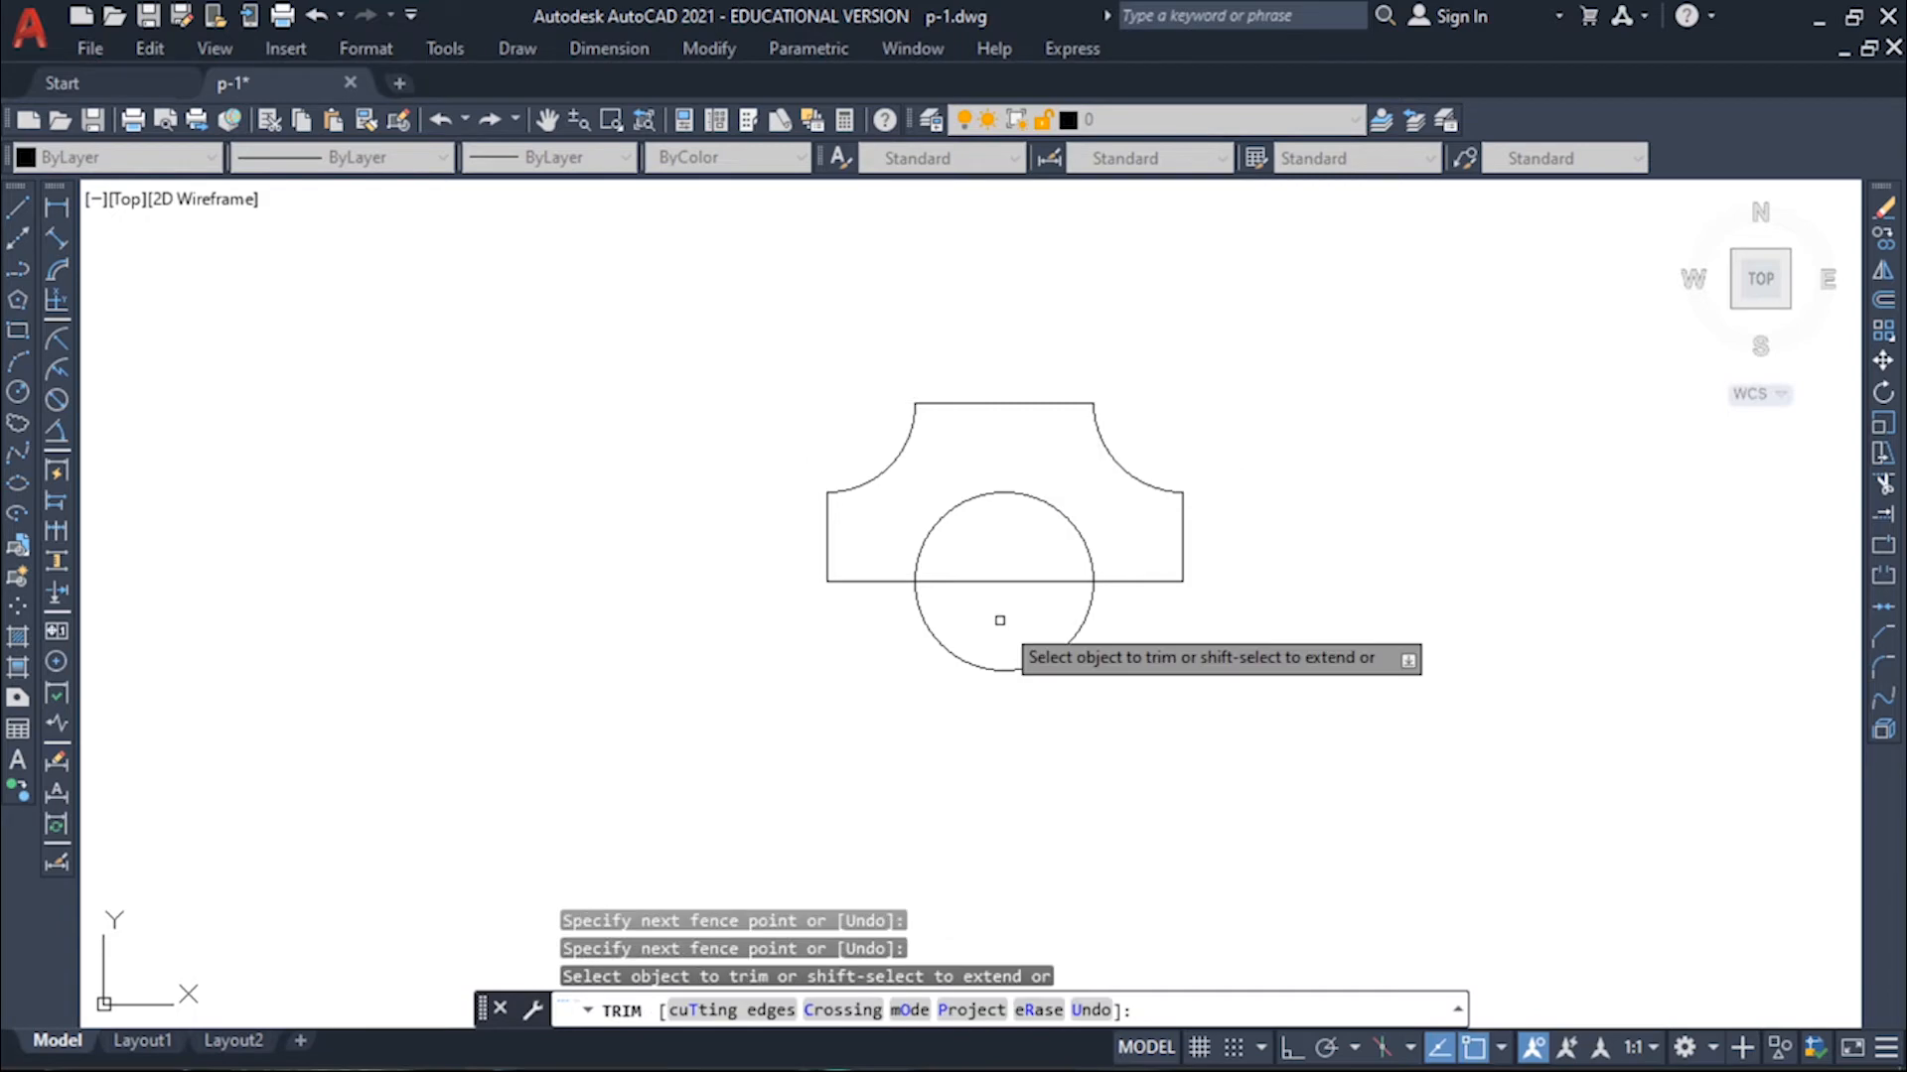
# Step: Trim the lower half of the bottom circle and the rectangle's bottom edge inside it, leaving a semicircular notch
pyautogui.moveTo(1000, 621); pyautogui.dragTo(961, 689)
pyautogui.click(1000, 585)
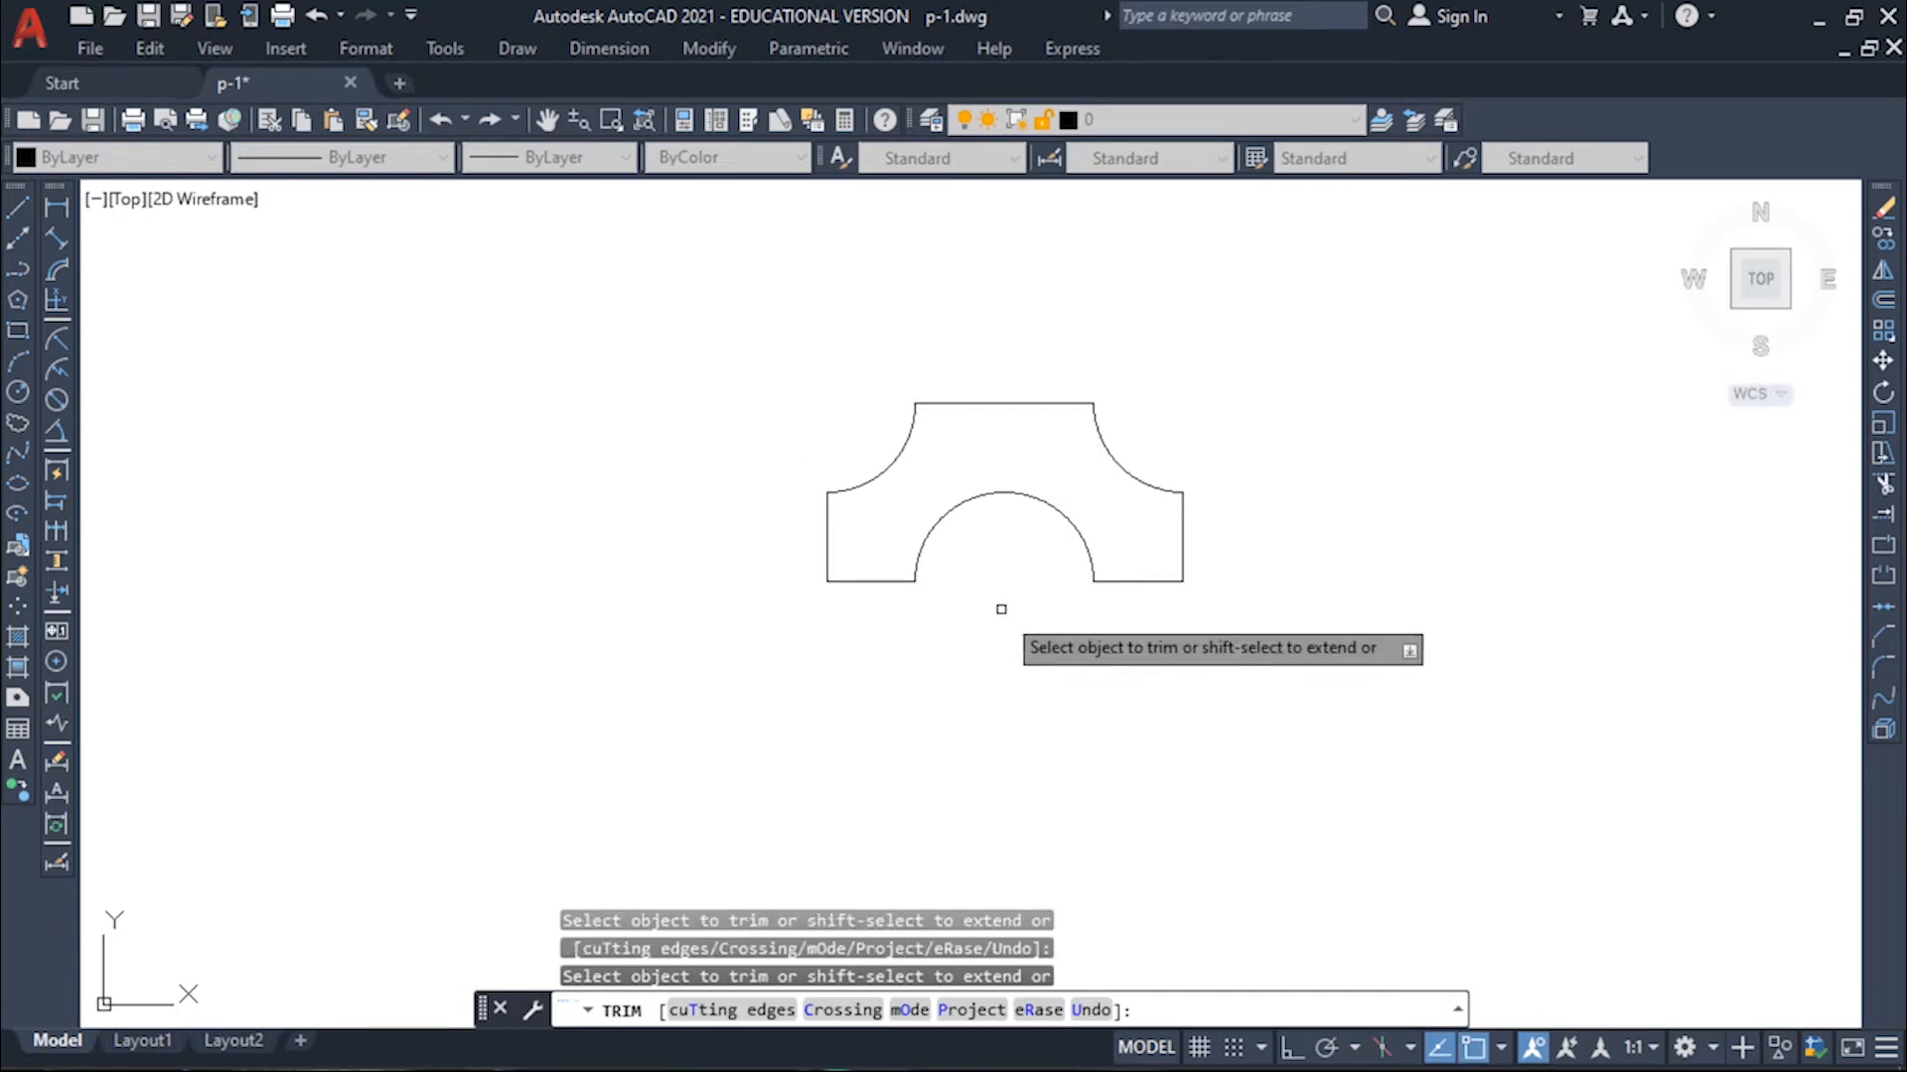
pyautogui.press('Escape')
pyautogui.press('Escape')
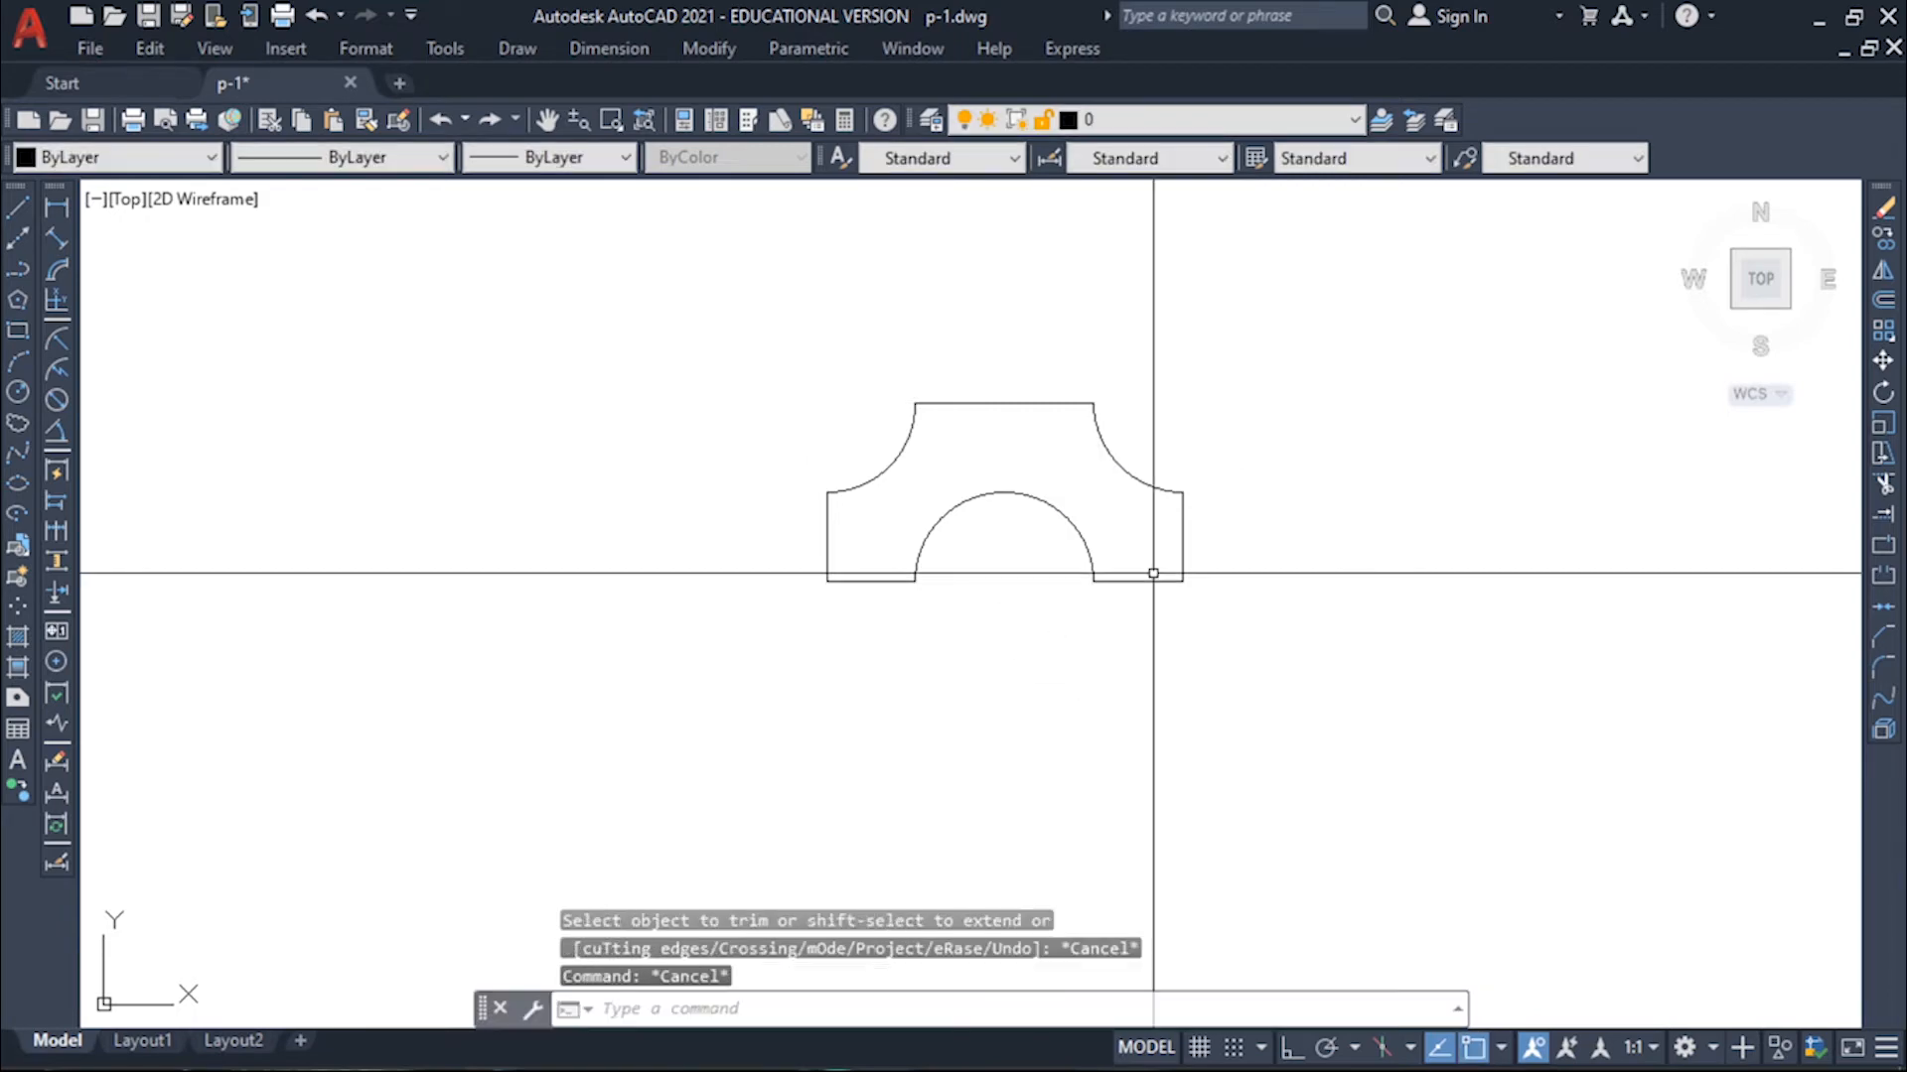
pyautogui.scroll(-3, 1153, 573)
pyautogui.scroll(4, 1086, 519)
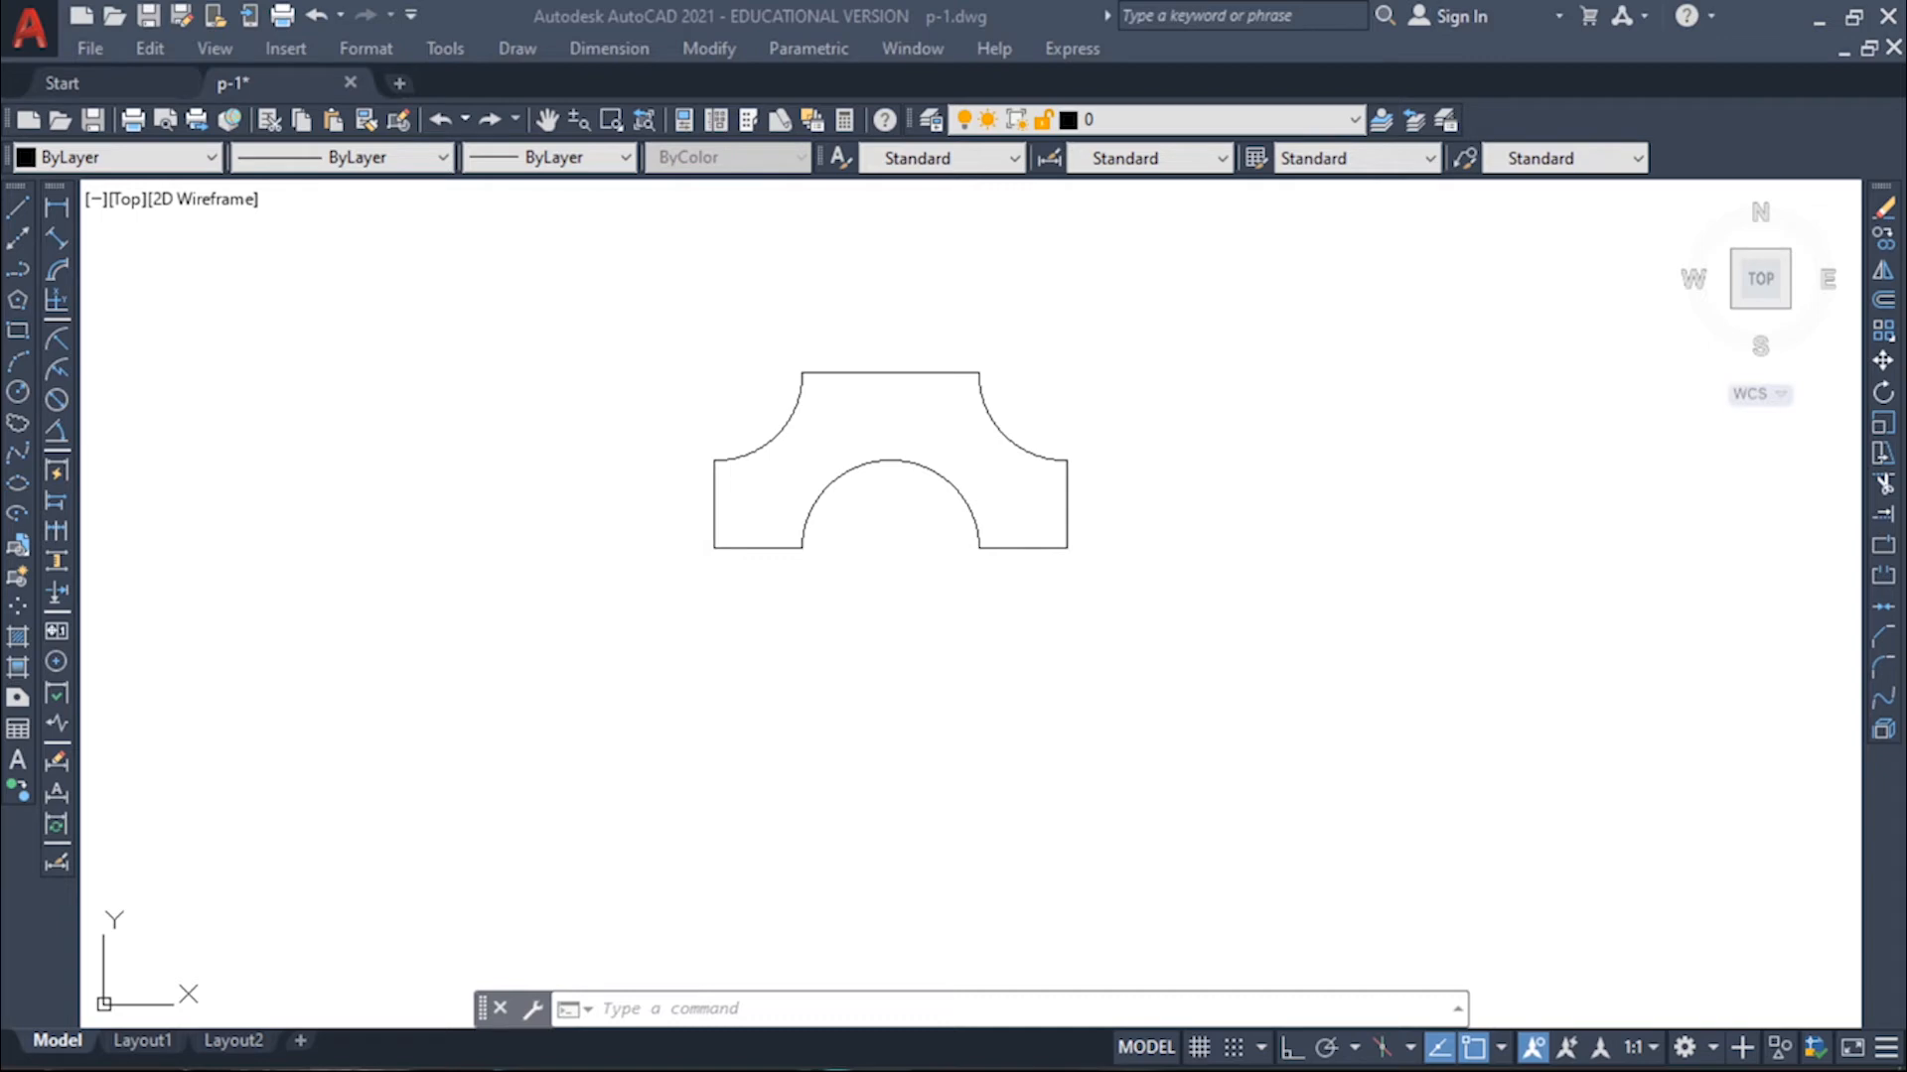
pyautogui.press('Escape')
pyautogui.press('Escape')
pyautogui.press('Escape')
pyautogui.scroll(2, 715, 549)
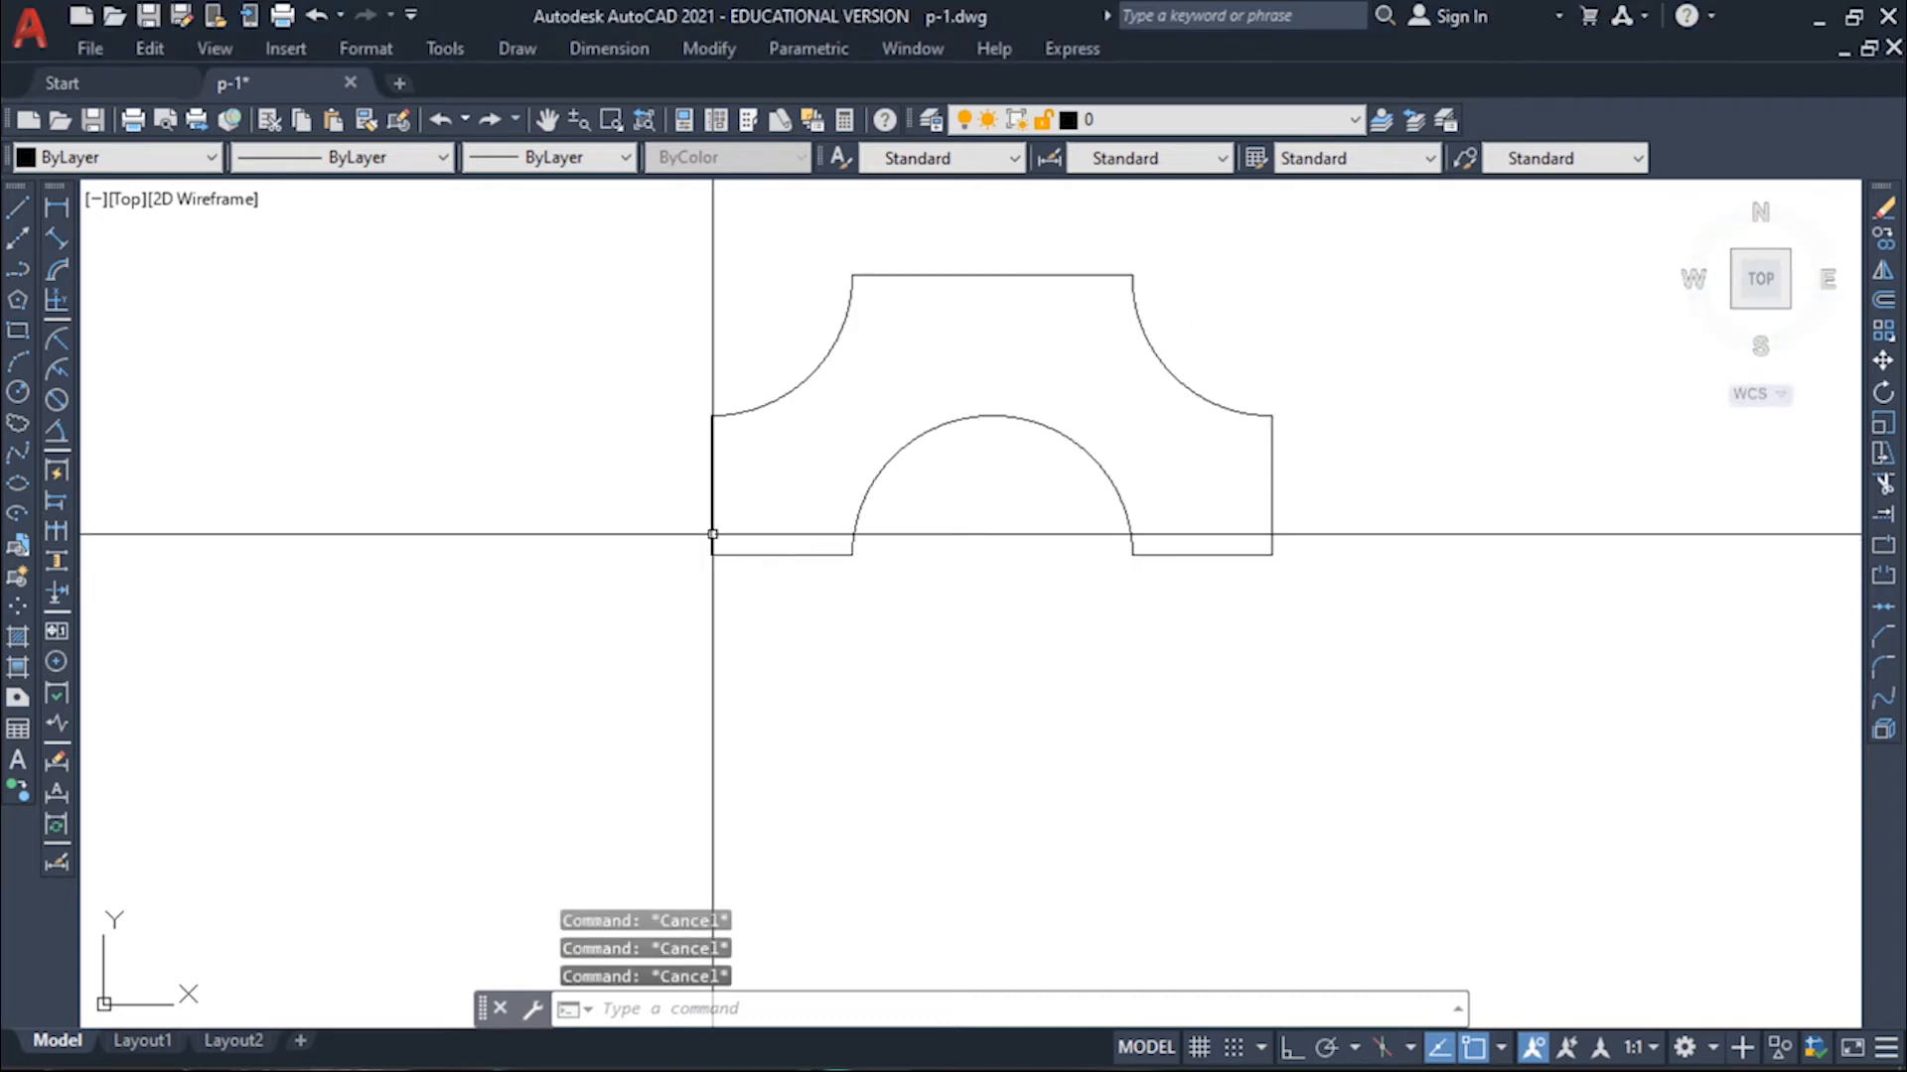
pyautogui.write('c')
pyautogui.press('Return')
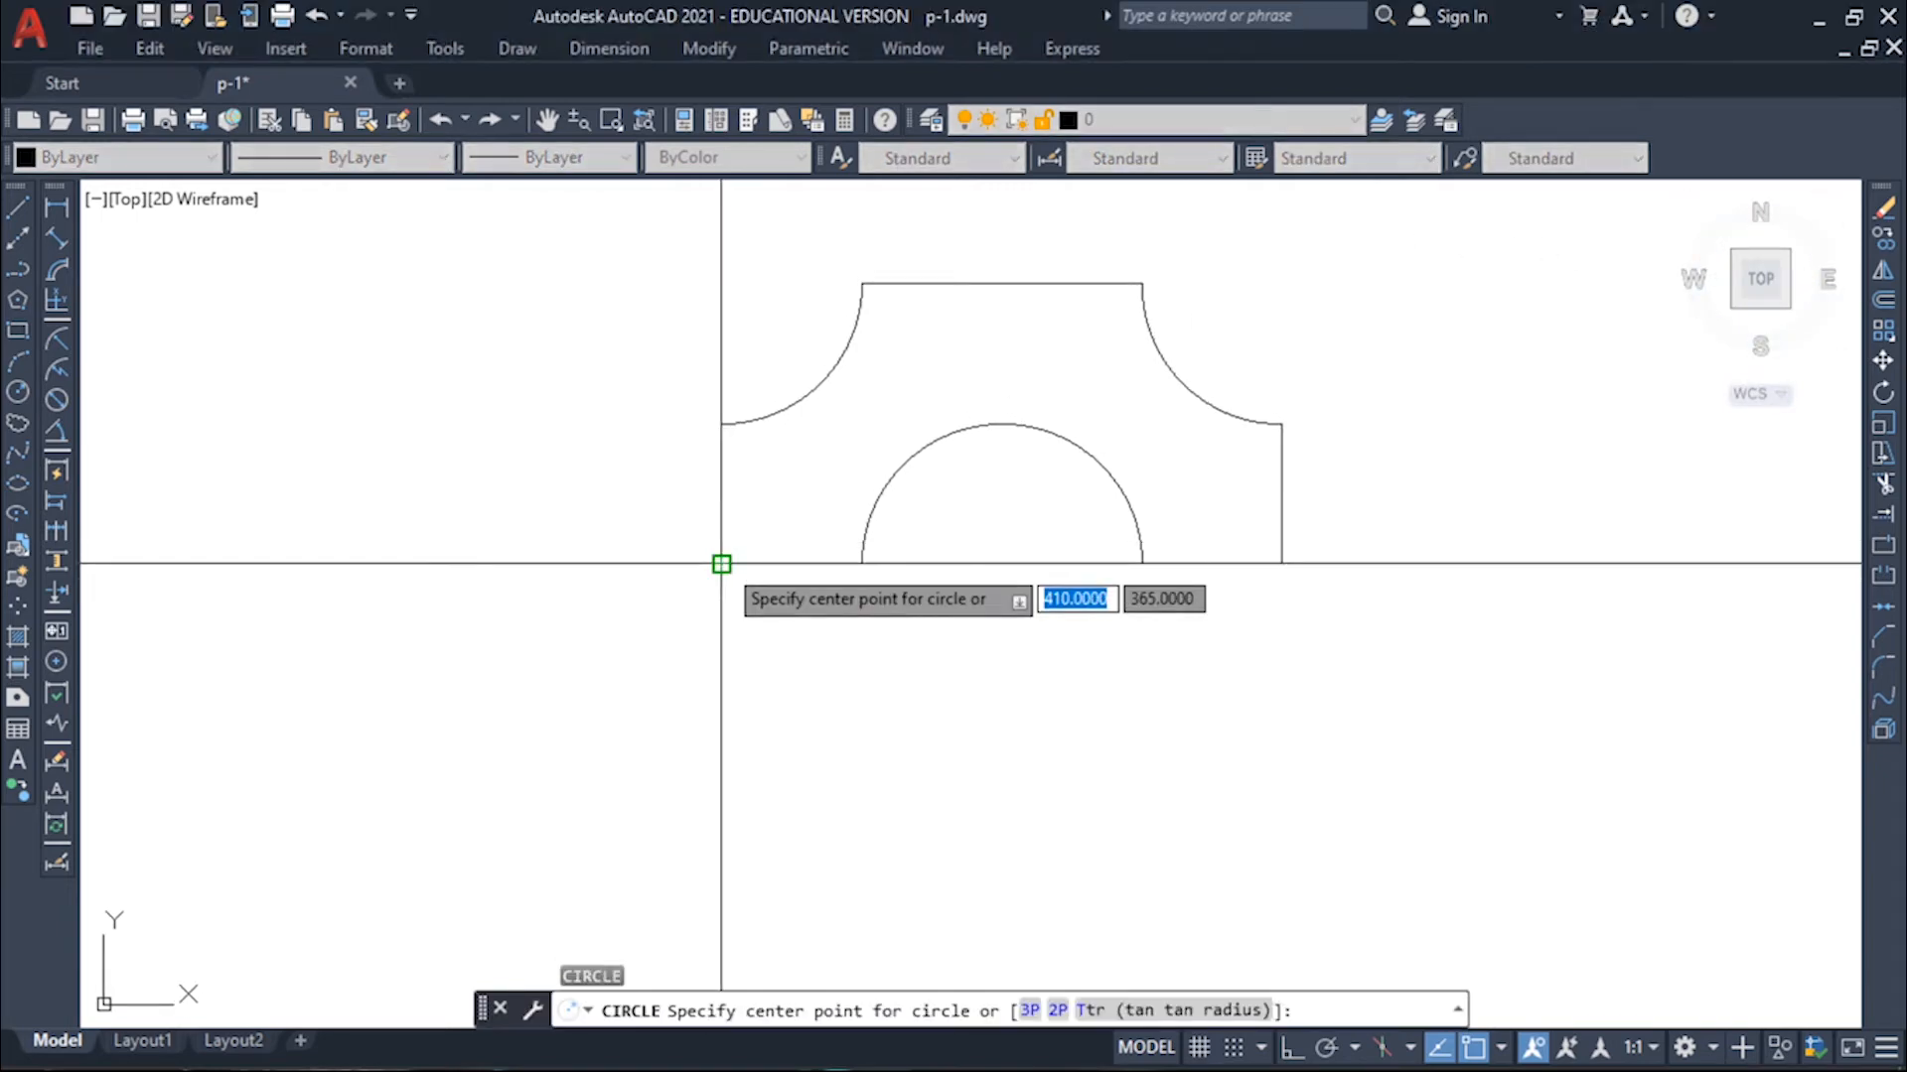
pyautogui.click(721, 563)
pyautogui.press('Escape')
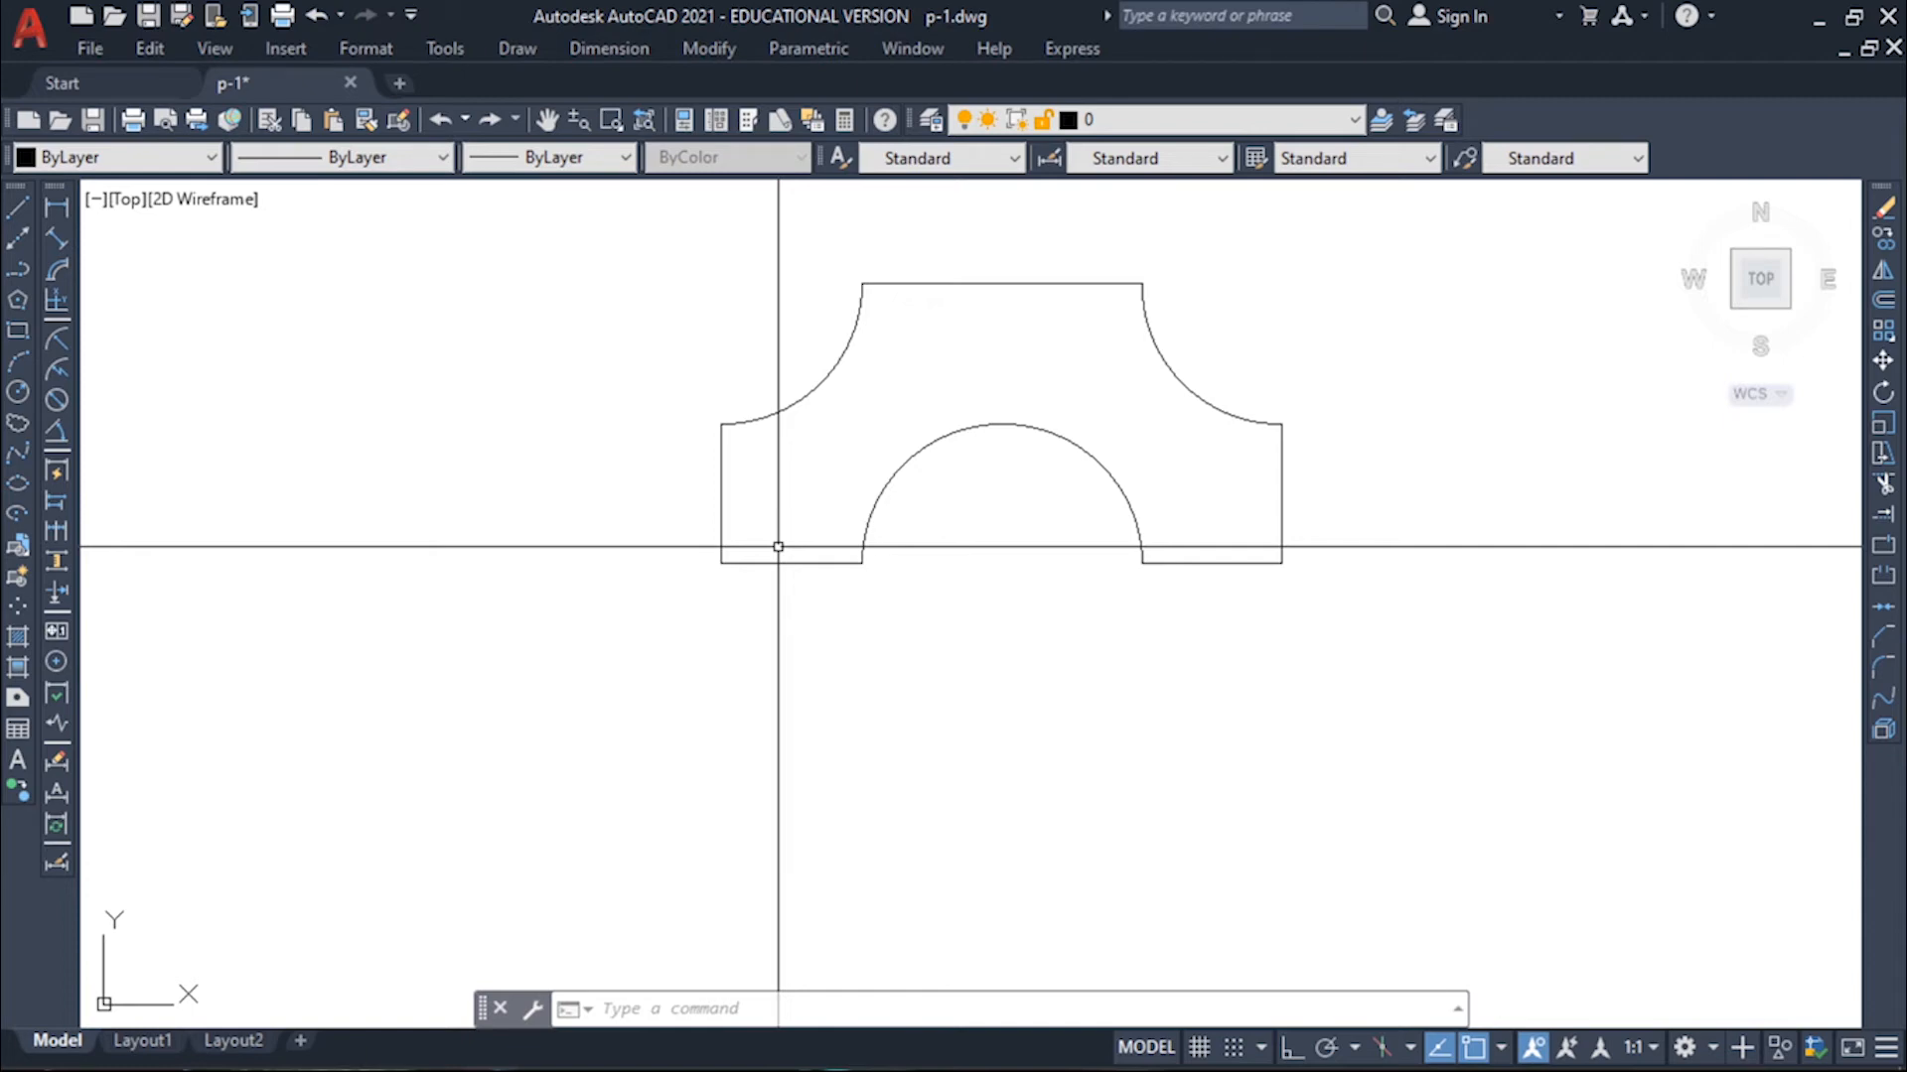
# Step: Draw a 1.75 by 1.75 square inside the plate from its lower-left corner
pyautogui.write('rec')
pyautogui.press('Return')
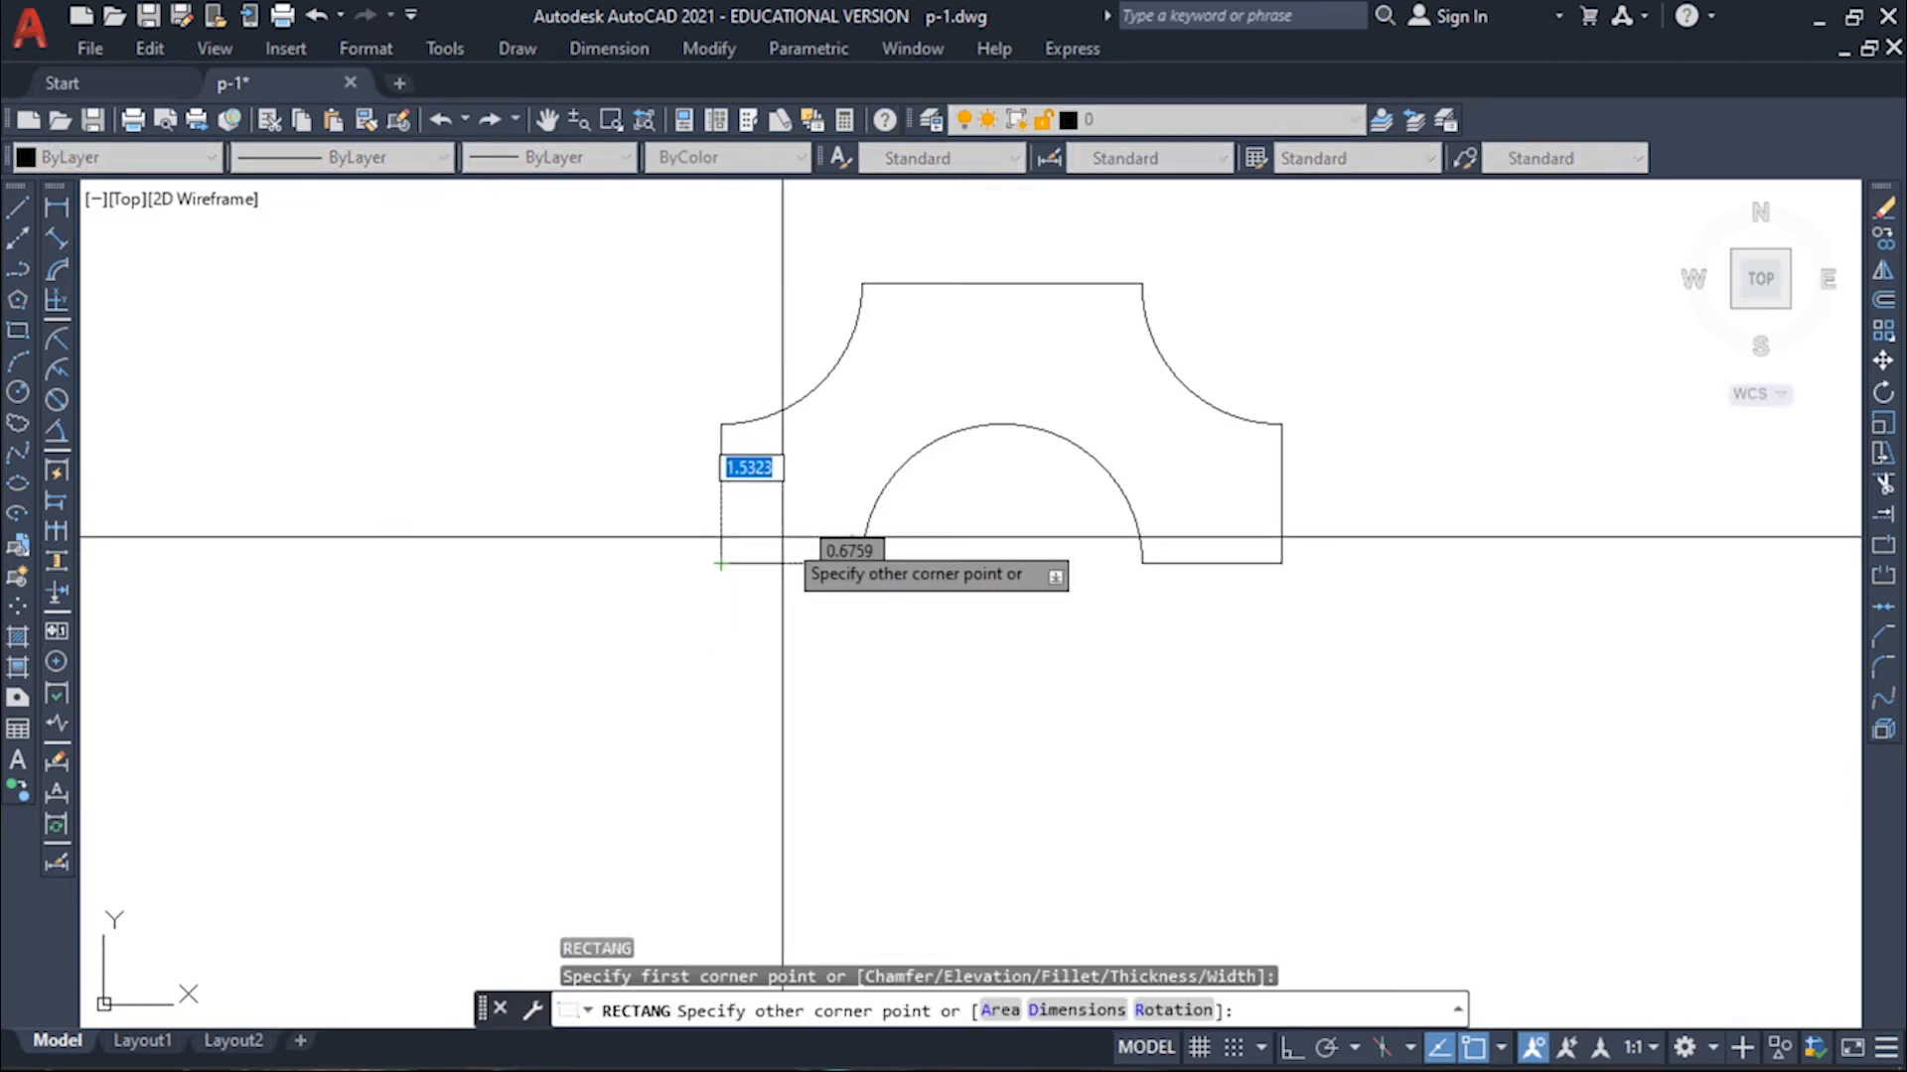
pyautogui.write('1.75')
pyautogui.press('Tab')
pyautogui.write('1.75')
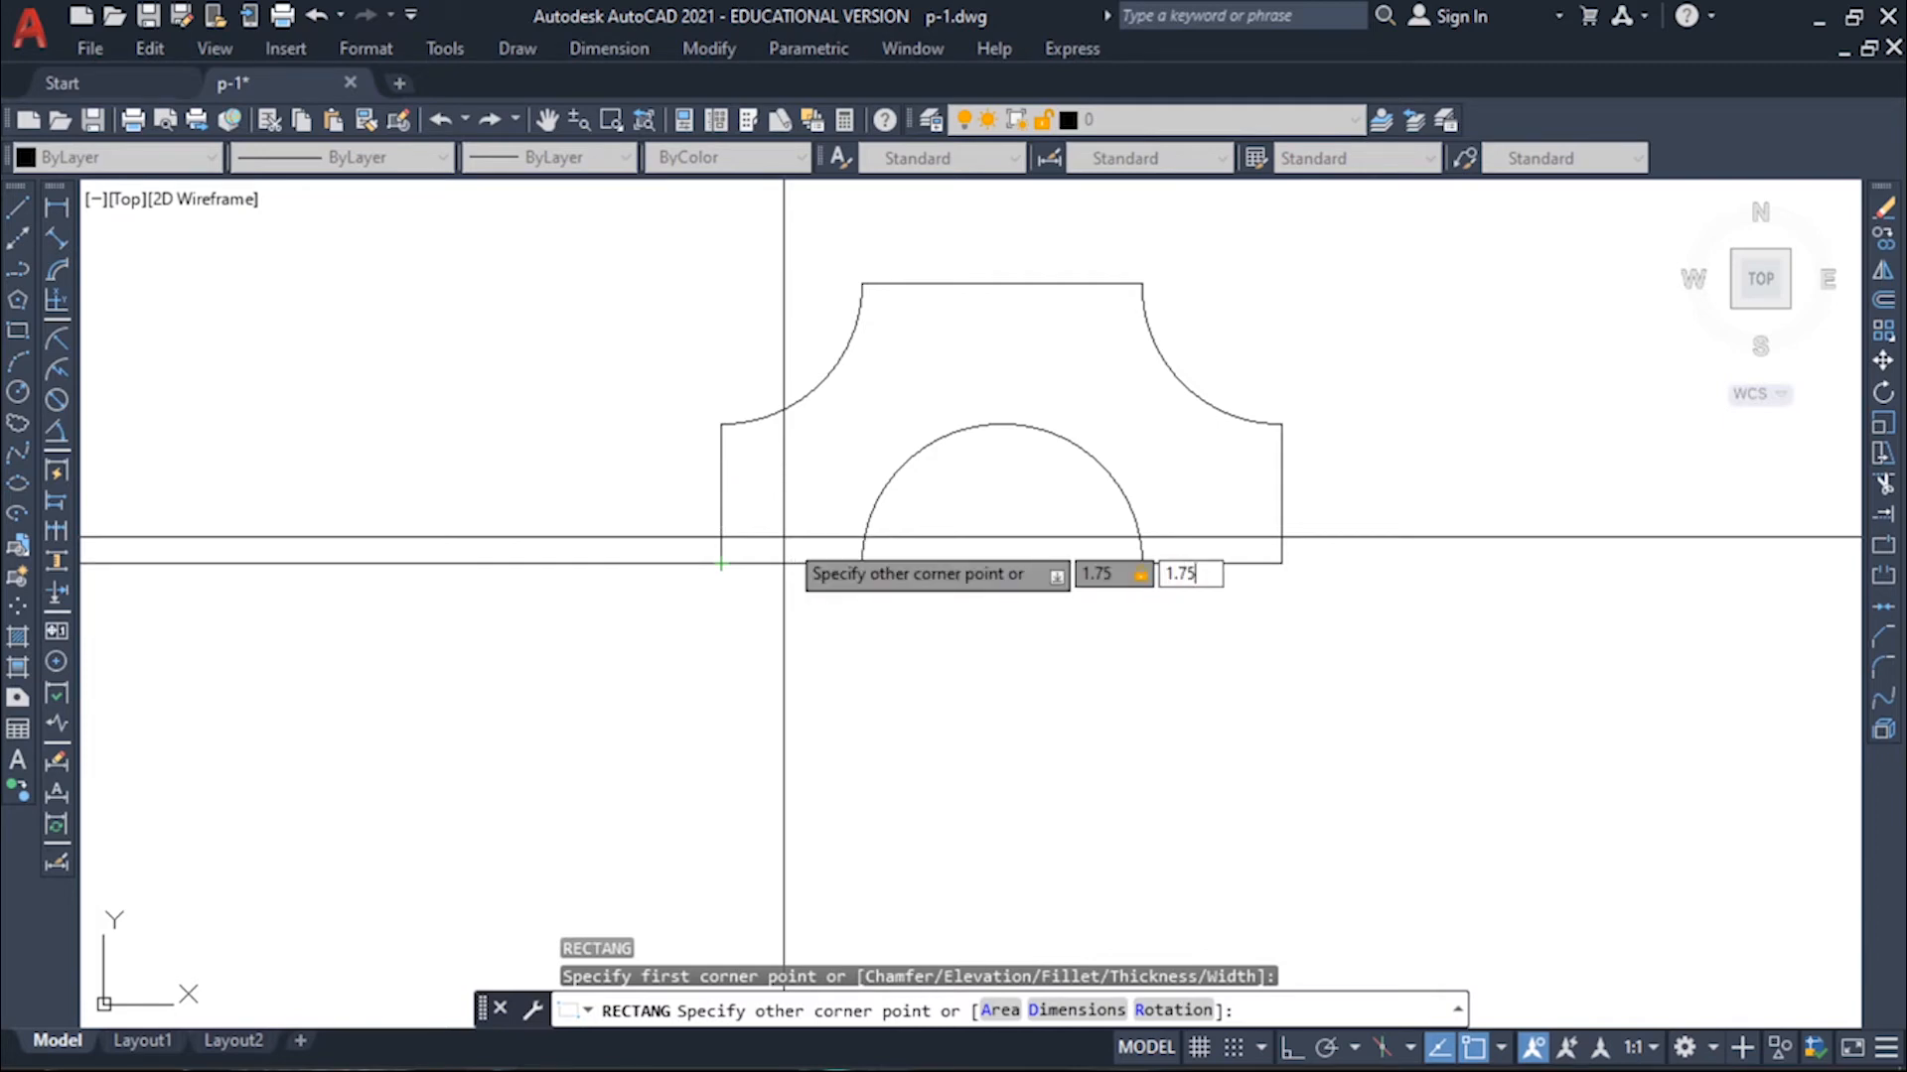
pyautogui.press('Return')
pyautogui.press('Escape')
pyautogui.press('Escape')
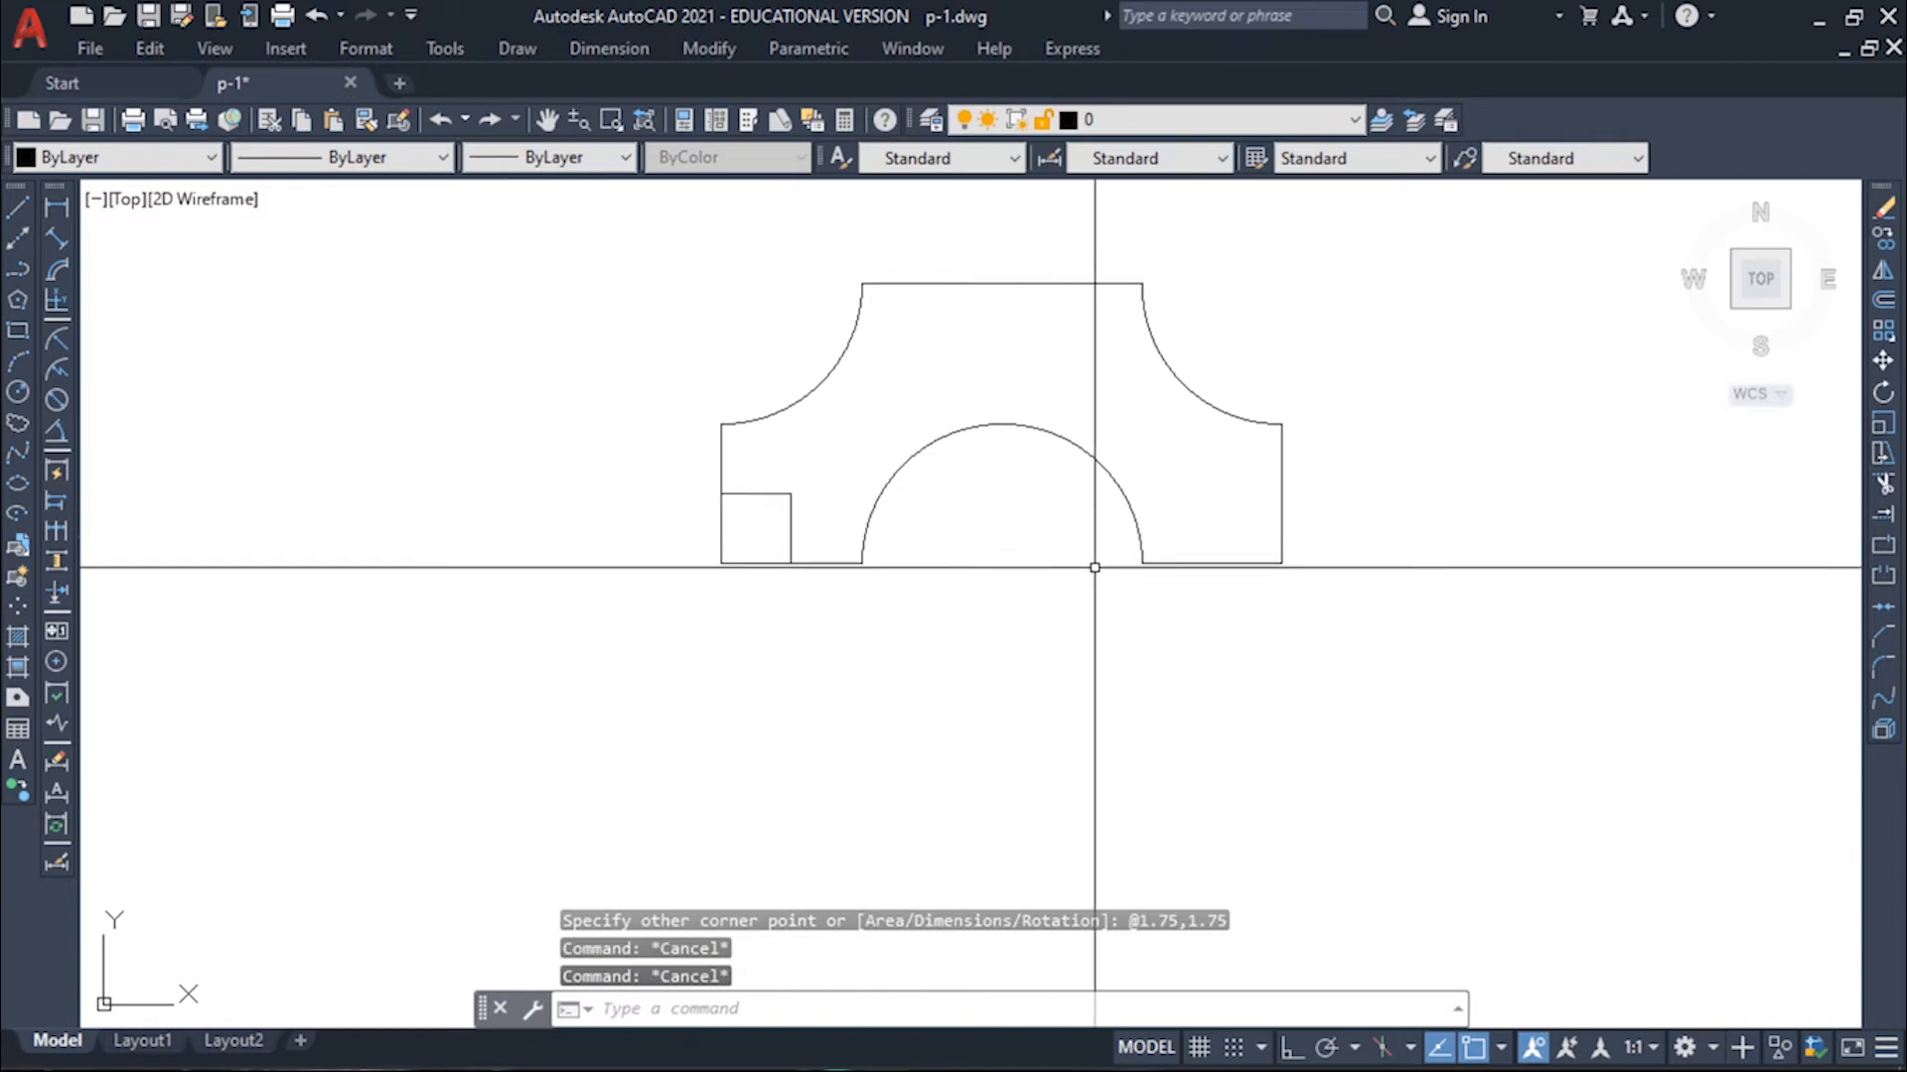
# Step: Mirror the small corner square about the plate's vertical centre line, keeping the original
pyautogui.click(774, 500)
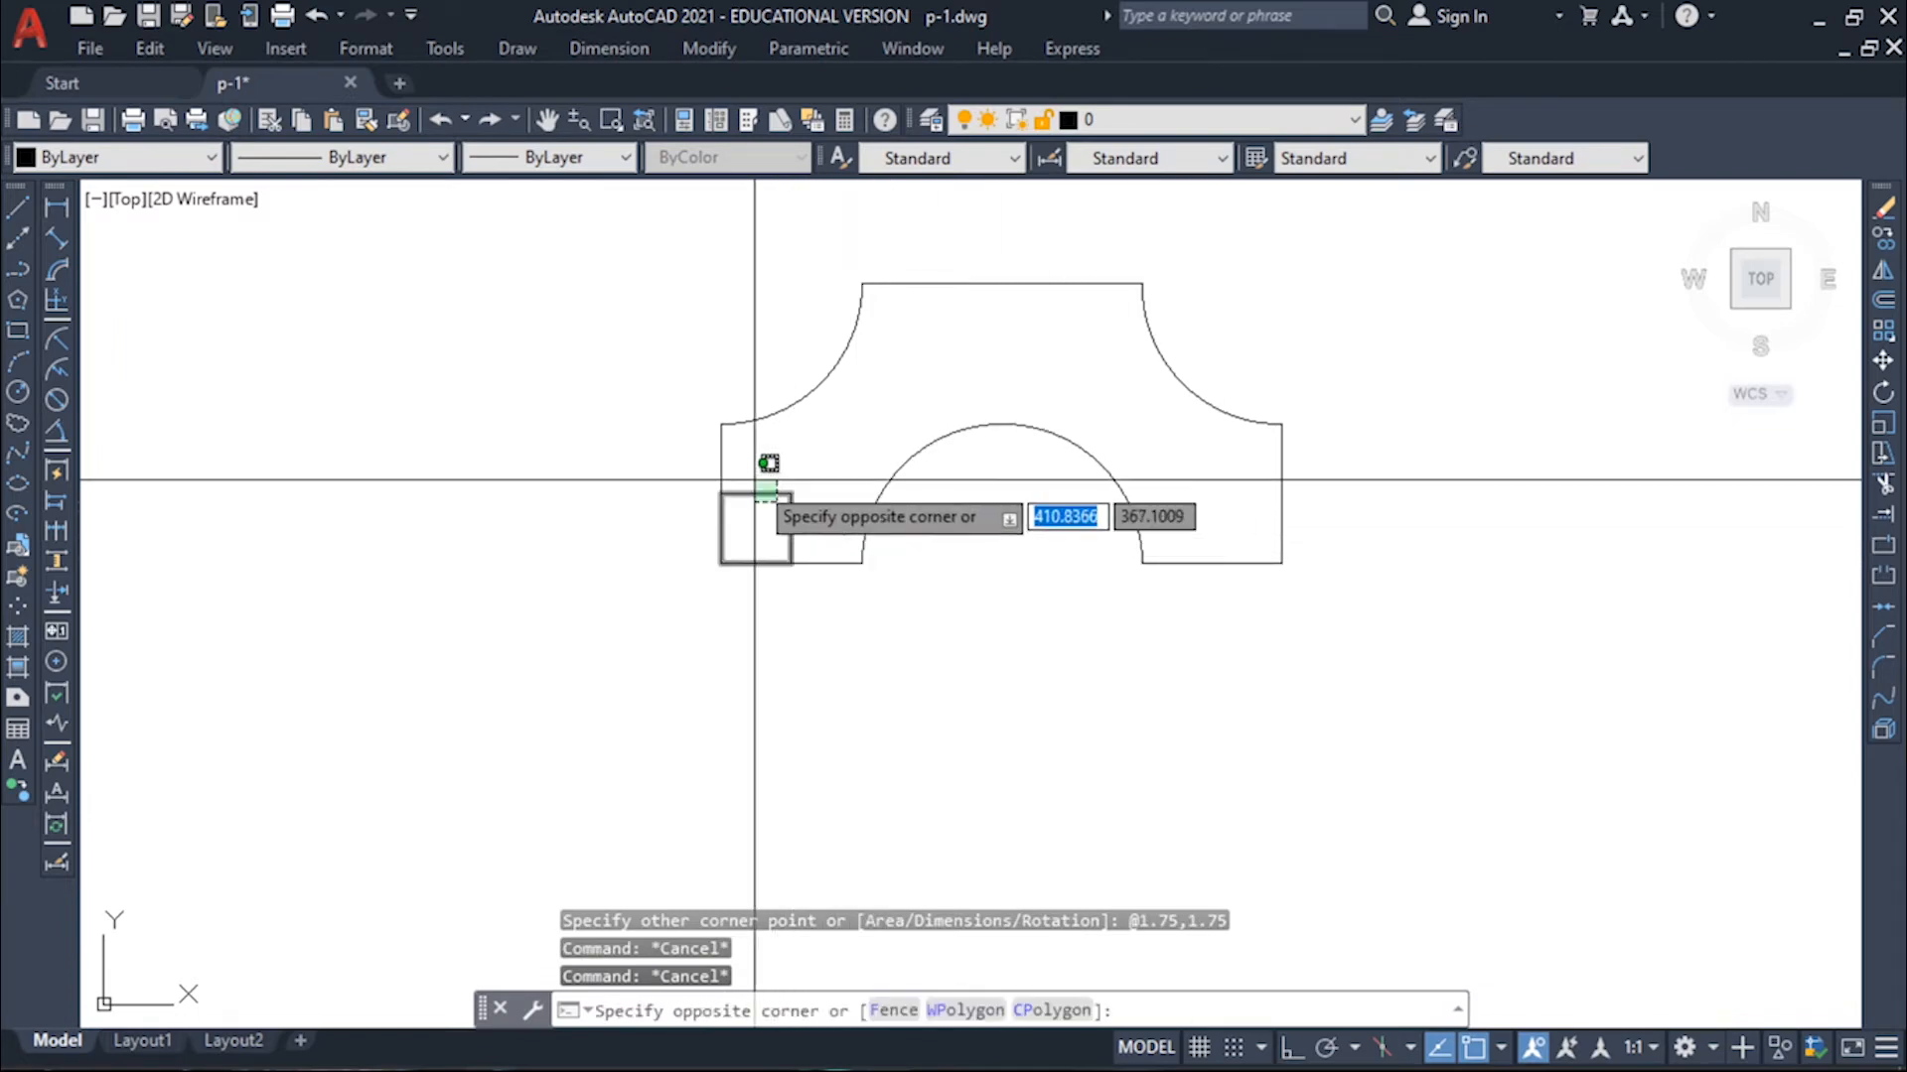
pyautogui.click(759, 478)
pyautogui.write('mi')
pyautogui.press('Return')
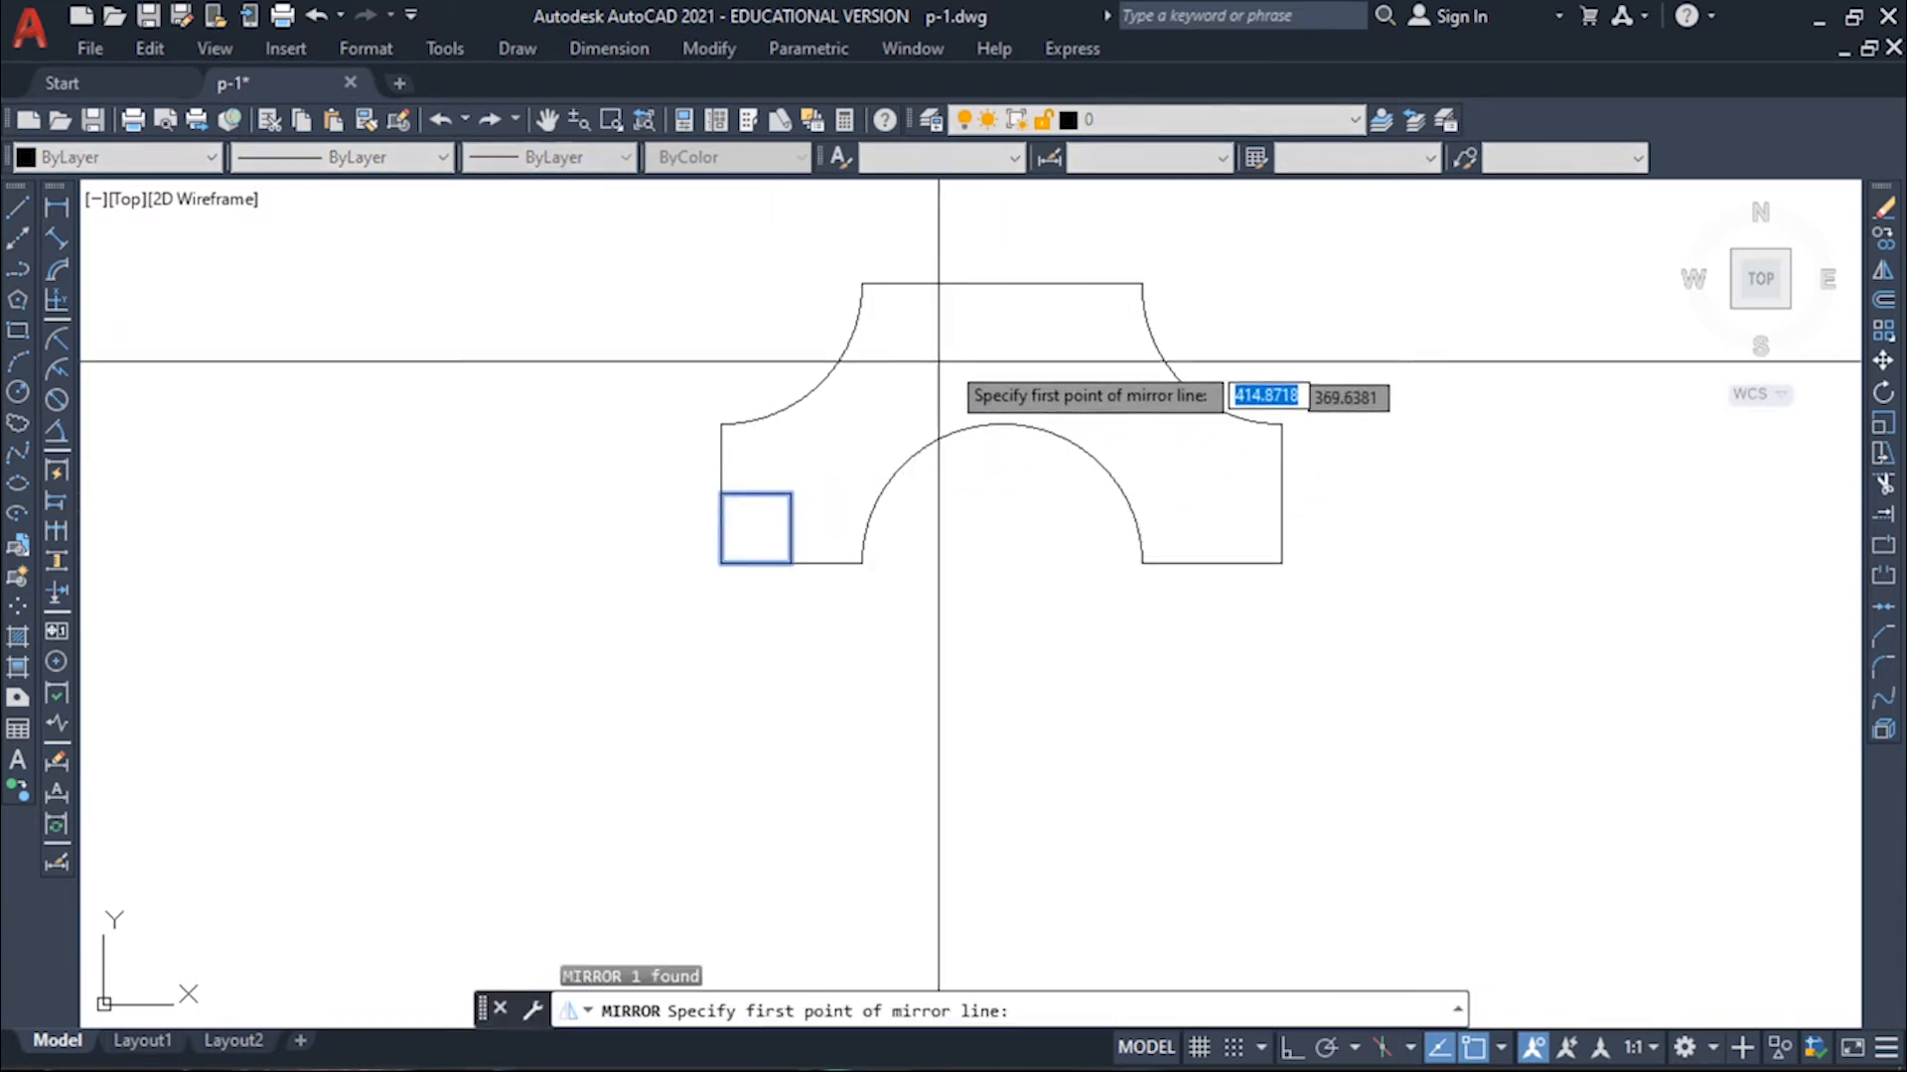
pyautogui.click(1002, 285)
pyautogui.click(1003, 424)
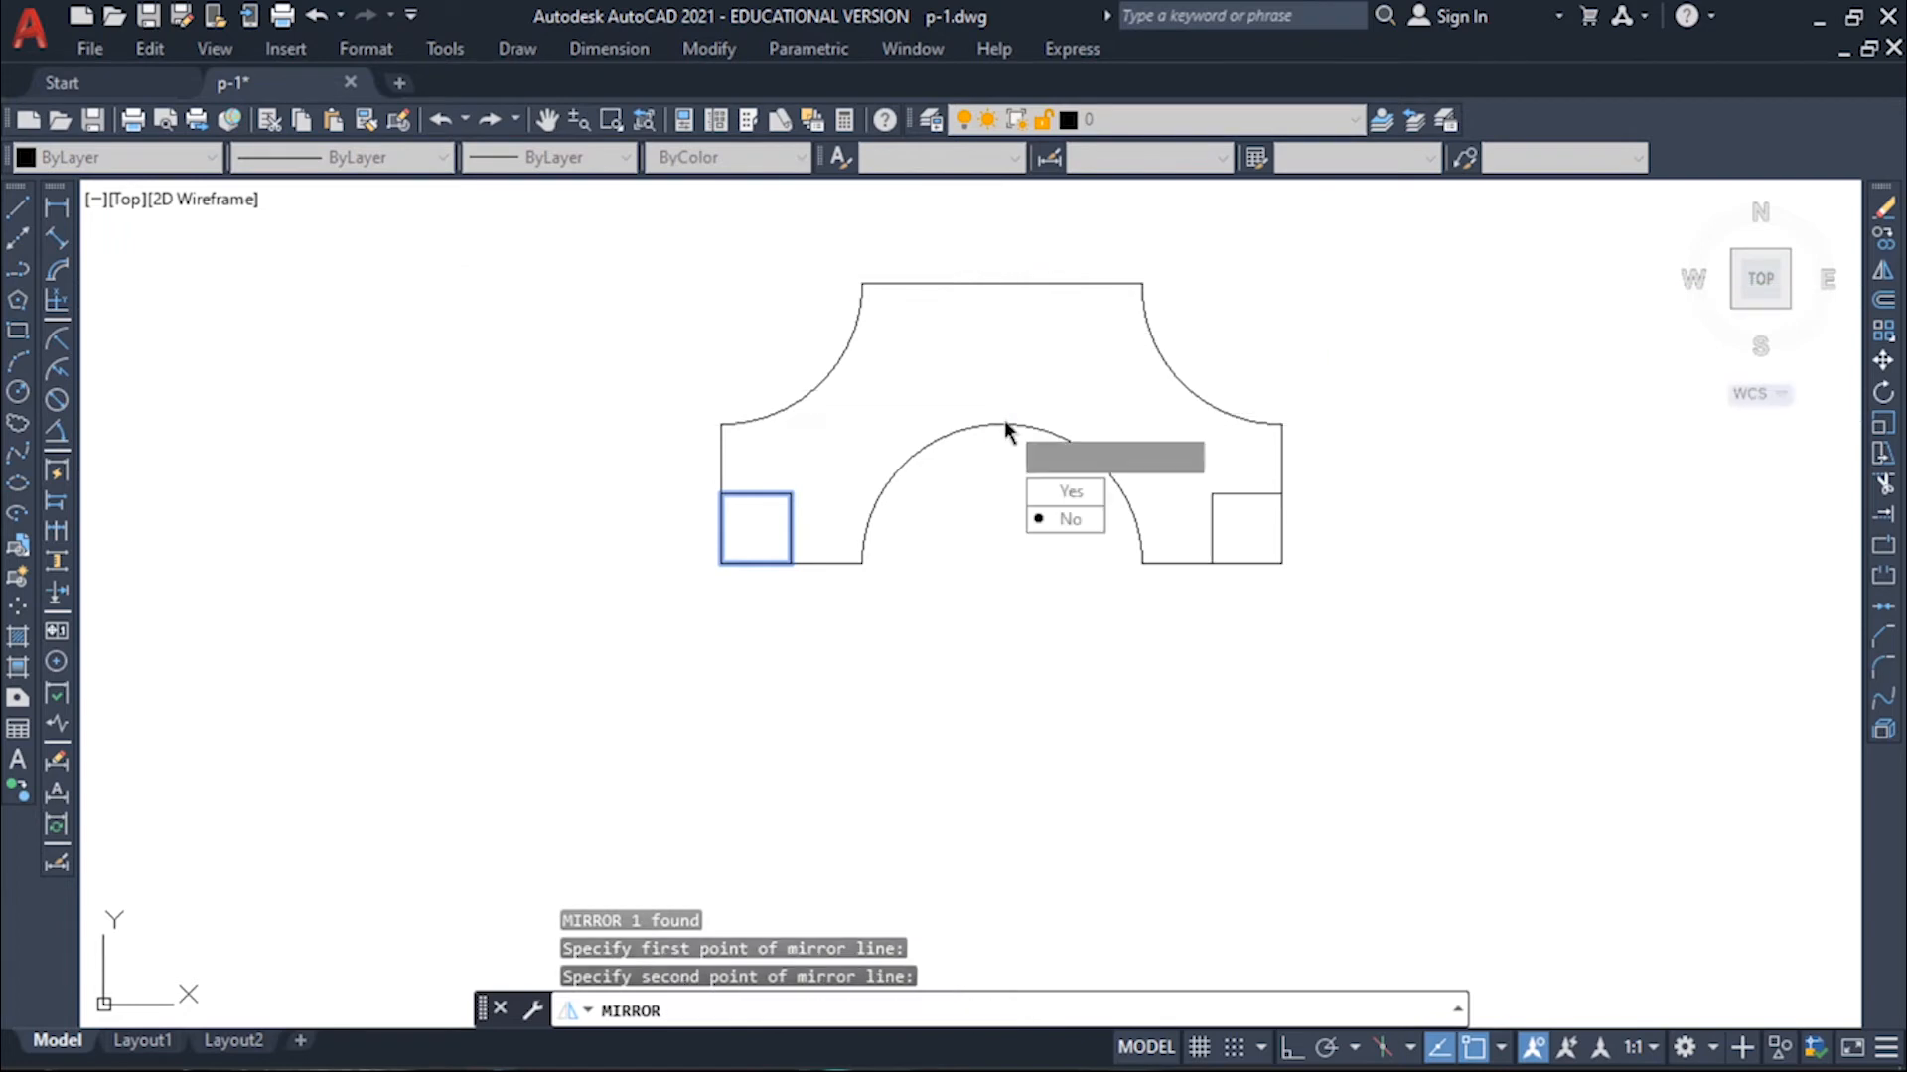
pyautogui.press('Return')
pyautogui.press('Escape')
pyautogui.press('Escape')
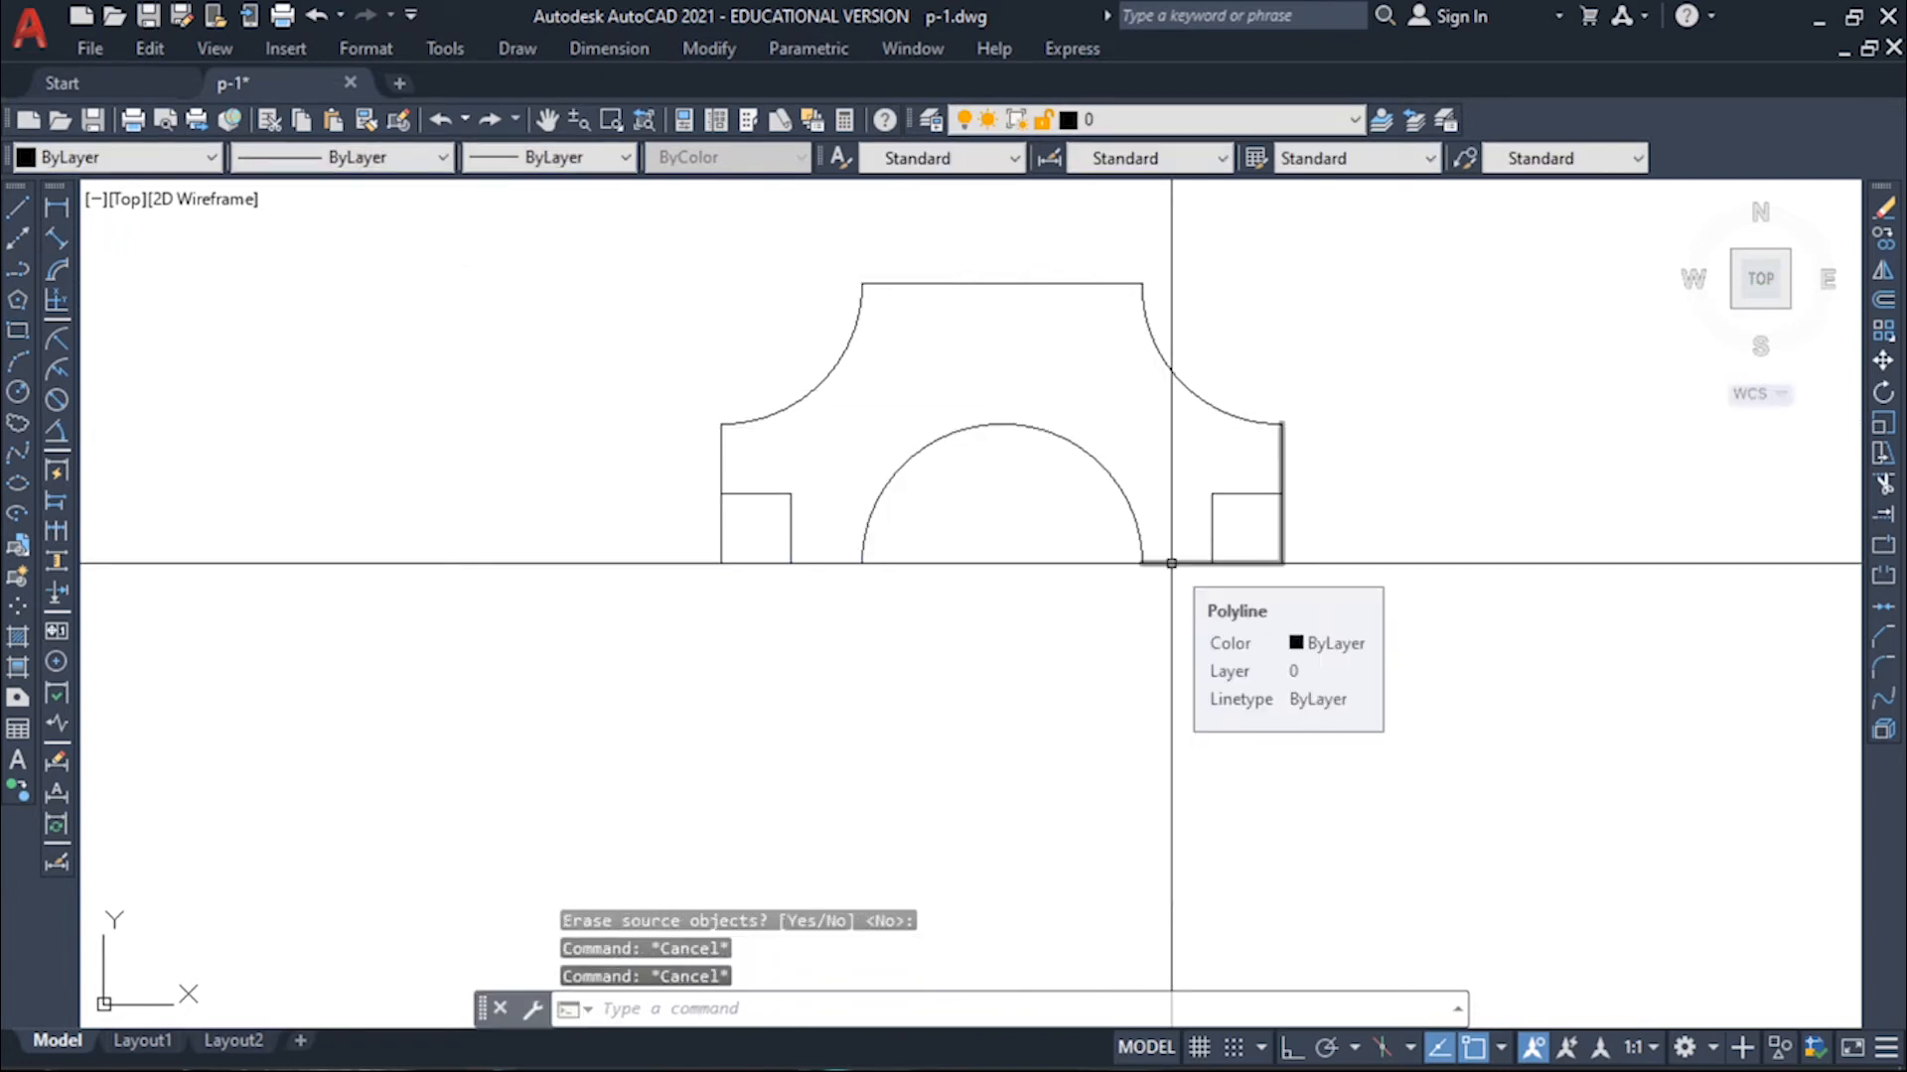
pyautogui.press('Escape')
pyautogui.moveTo(1179, 596); pyautogui.dragTo(1160, 574, button='middle')
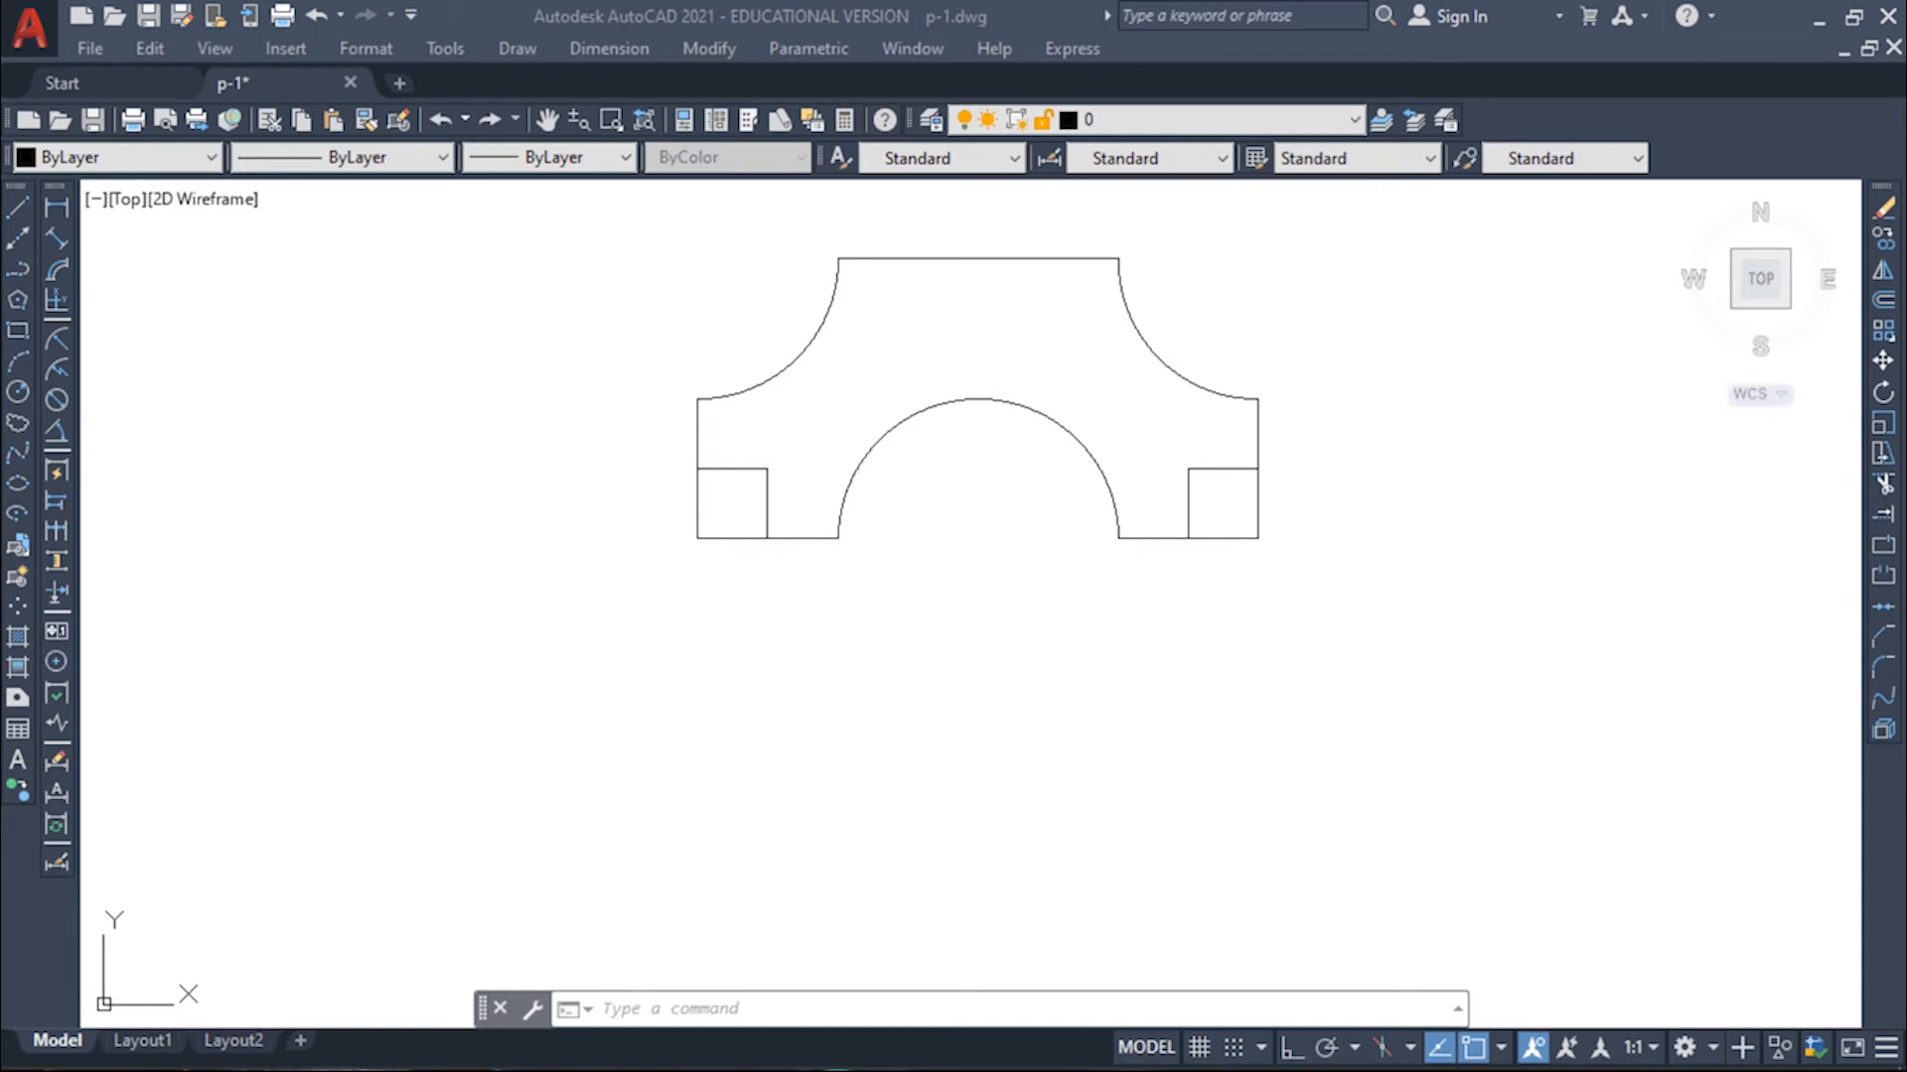
pyautogui.click(957, 545)
pyautogui.press('Escape')
pyautogui.press('Escape')
pyautogui.press('Escape')
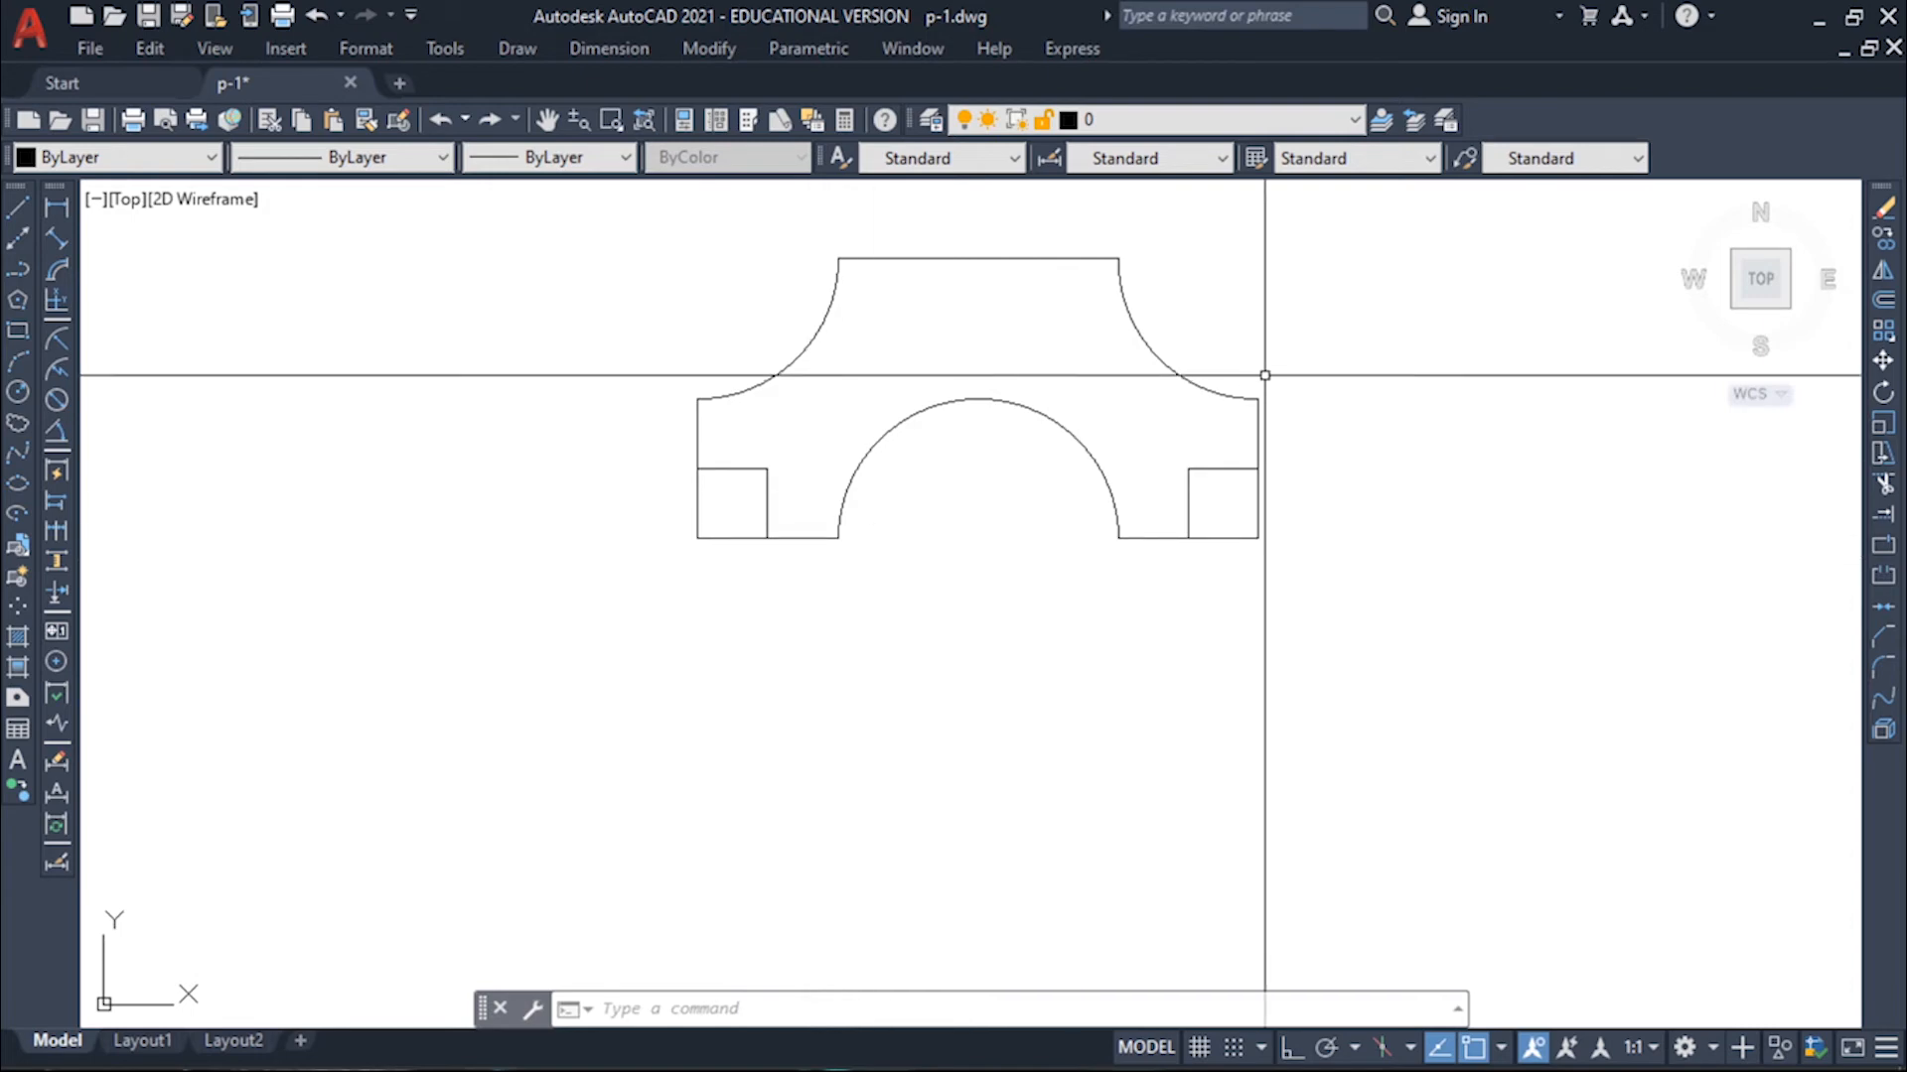
pyautogui.moveTo(1344, 550); pyautogui.dragTo(1345, 544, button='middle')
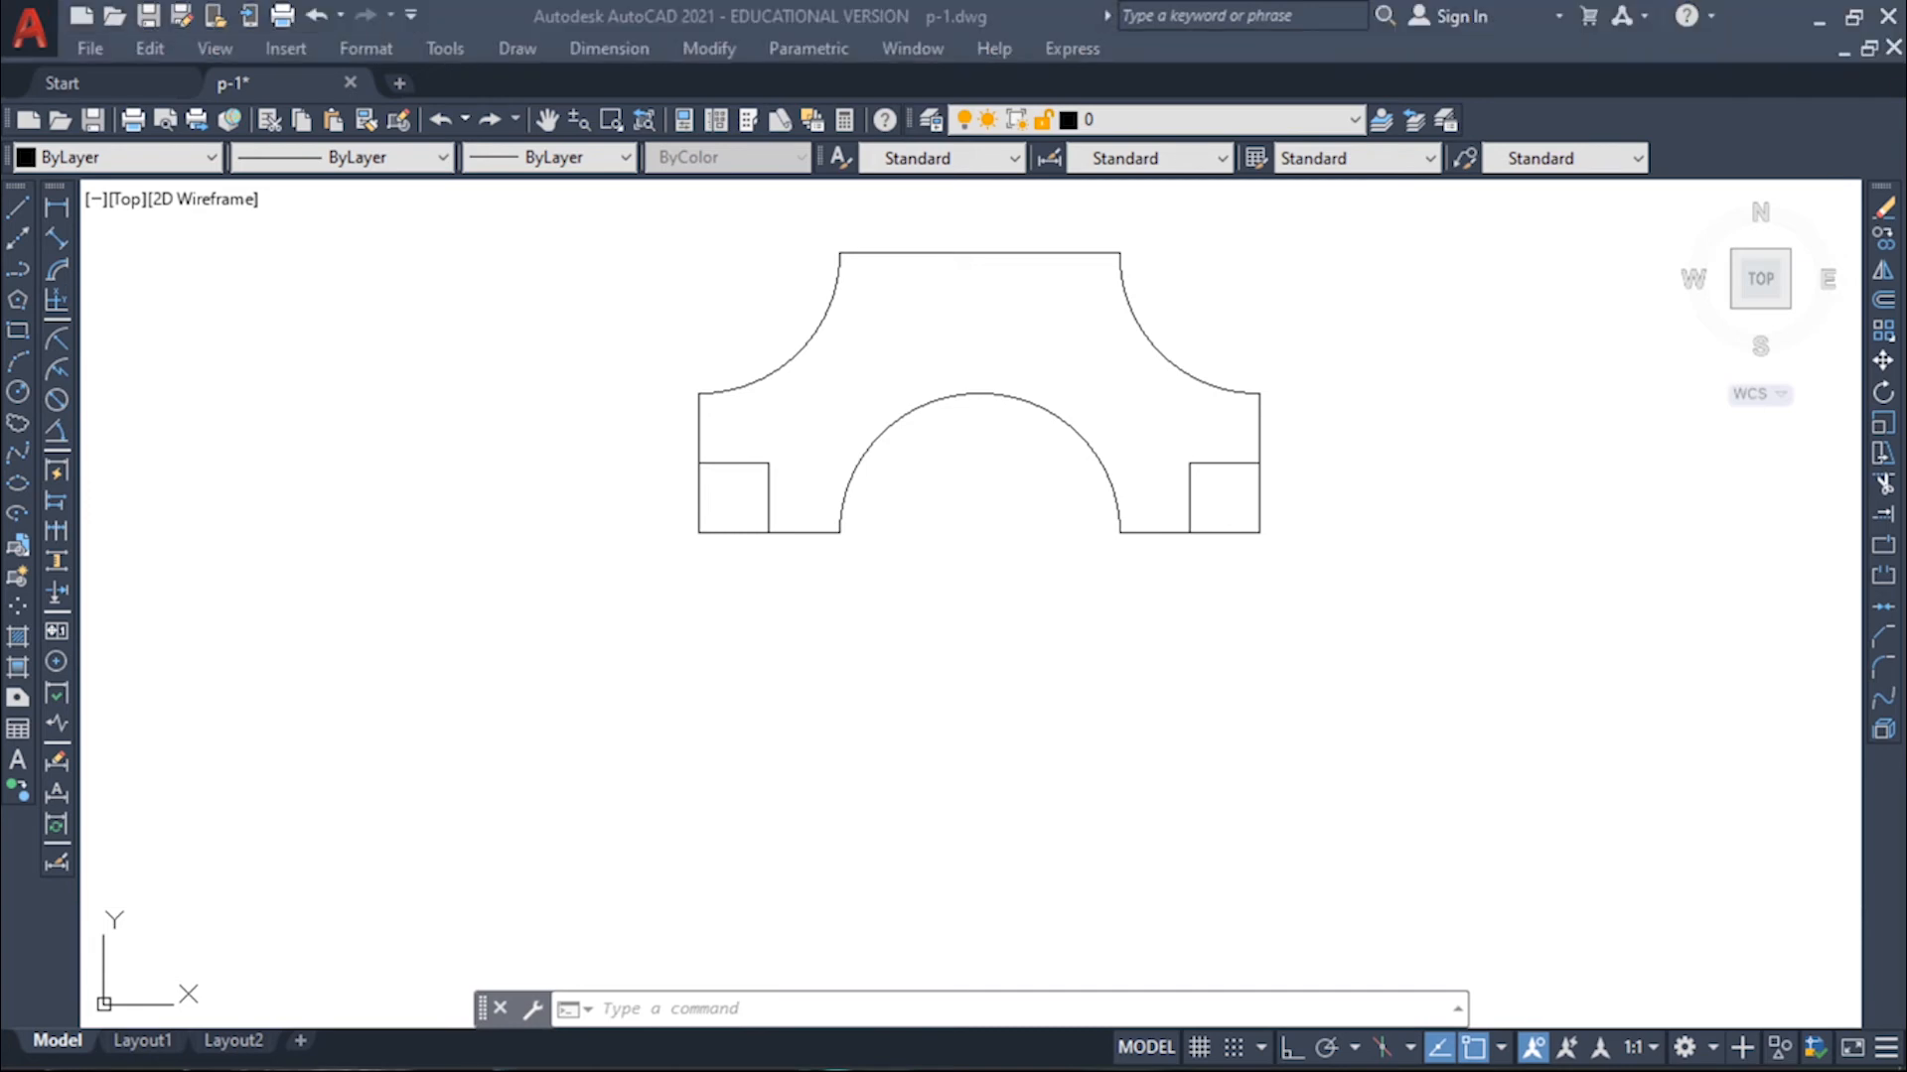
pyautogui.click(1106, 534)
pyautogui.press('Escape')
pyautogui.press('Escape')
pyautogui.press('Escape')
# Step: Try a circle of radius 1.75 centred on the inner upper corner of the right-hand square, and undo it
pyautogui.write('c')
pyautogui.press('Return')
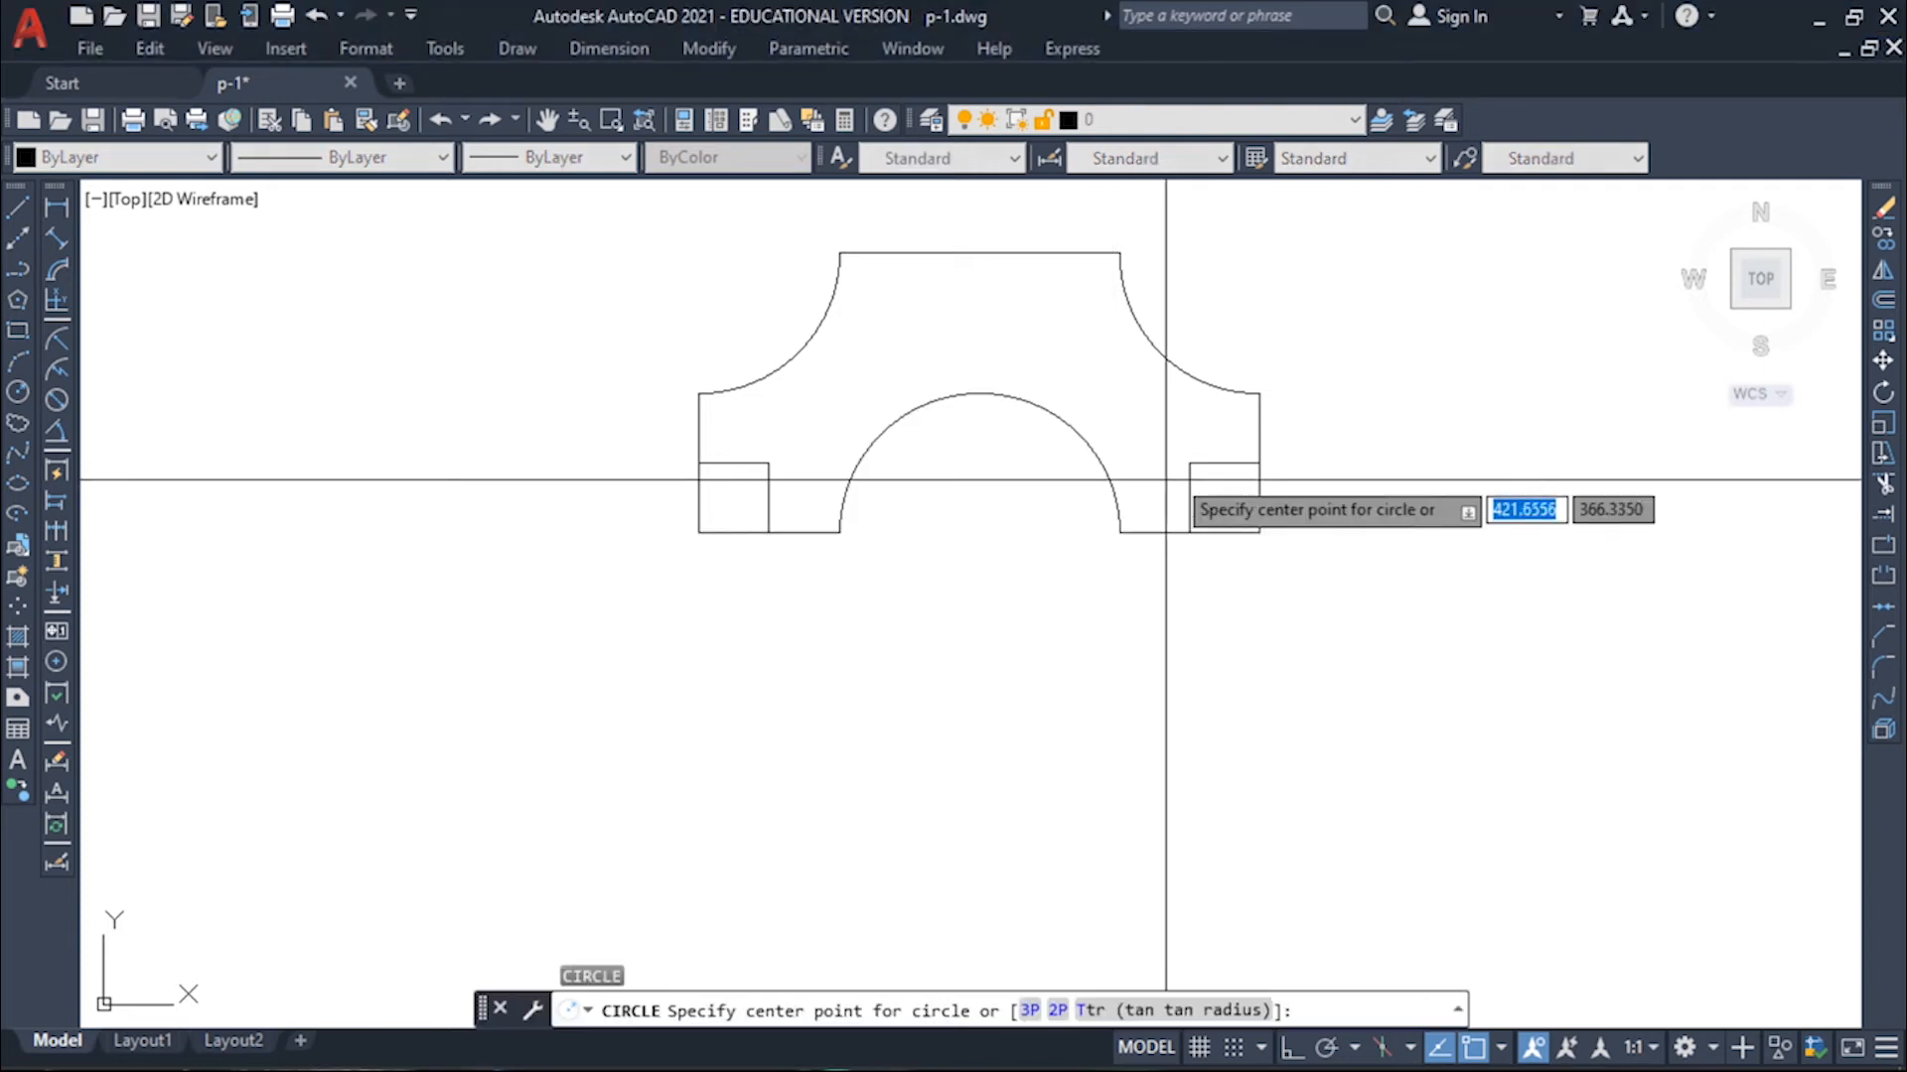
pyautogui.click(1189, 462)
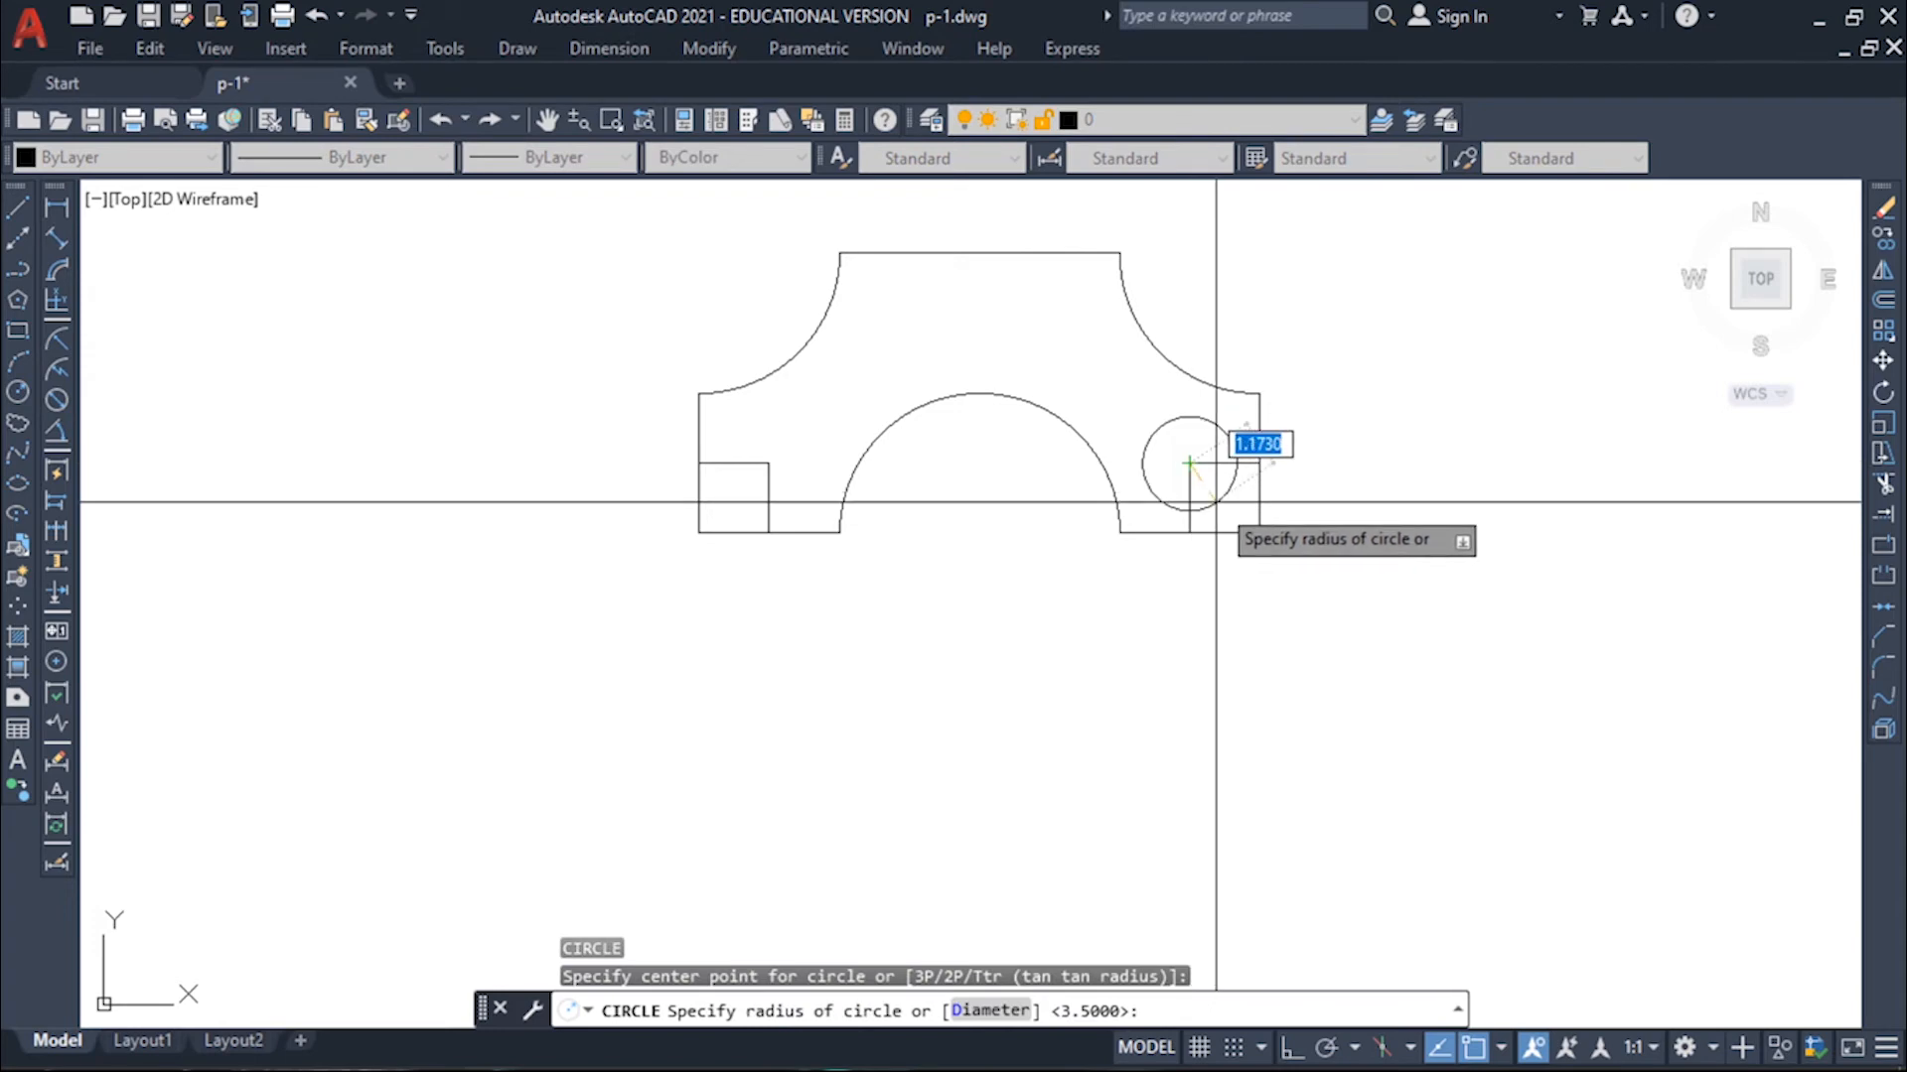
pyautogui.write('1.75')
pyautogui.press('Return')
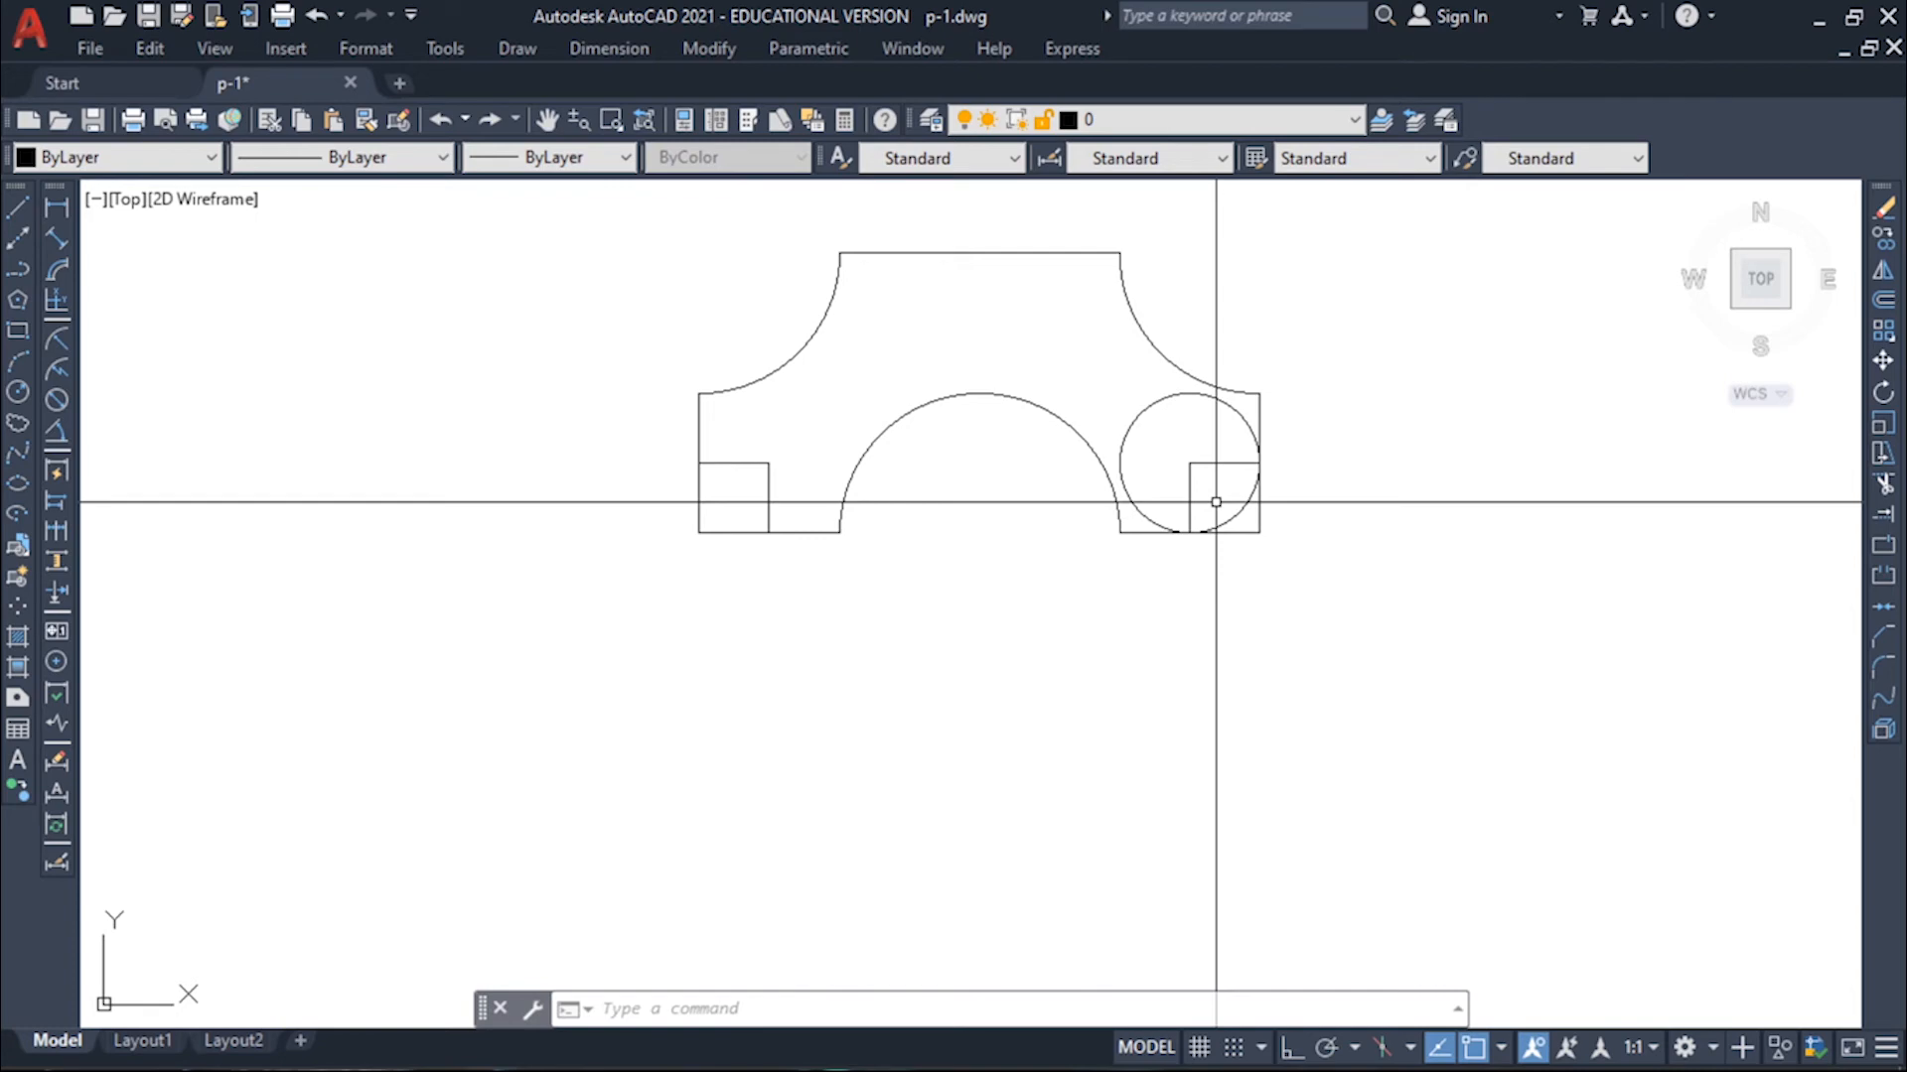
pyautogui.hotkey('ctrl', 'z')
# Step: Draw a circle of diameter 1.75 centred on the inner upper corner of the right-hand square
pyautogui.write('c')
pyautogui.press('Return')
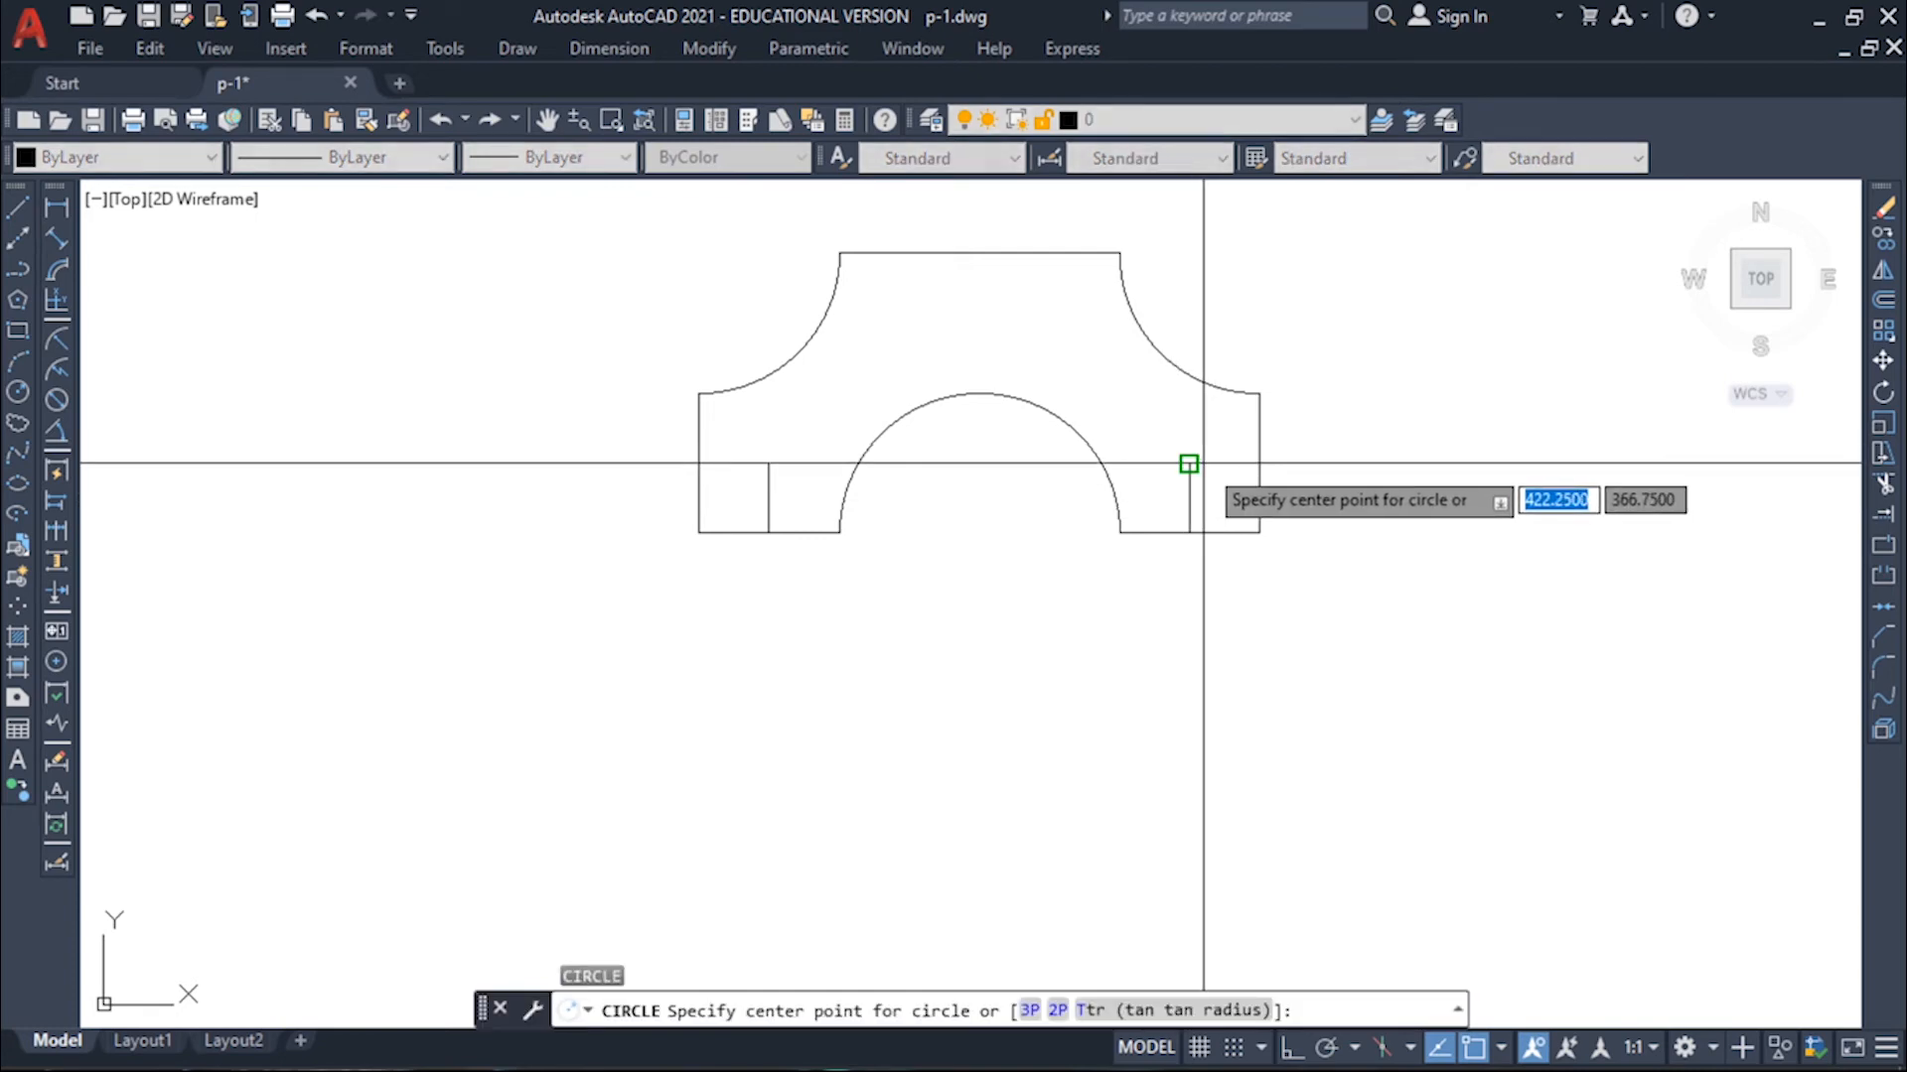
pyautogui.click(1189, 463)
pyautogui.write('d')
pyautogui.press('Return')
pyautogui.write('1.75')
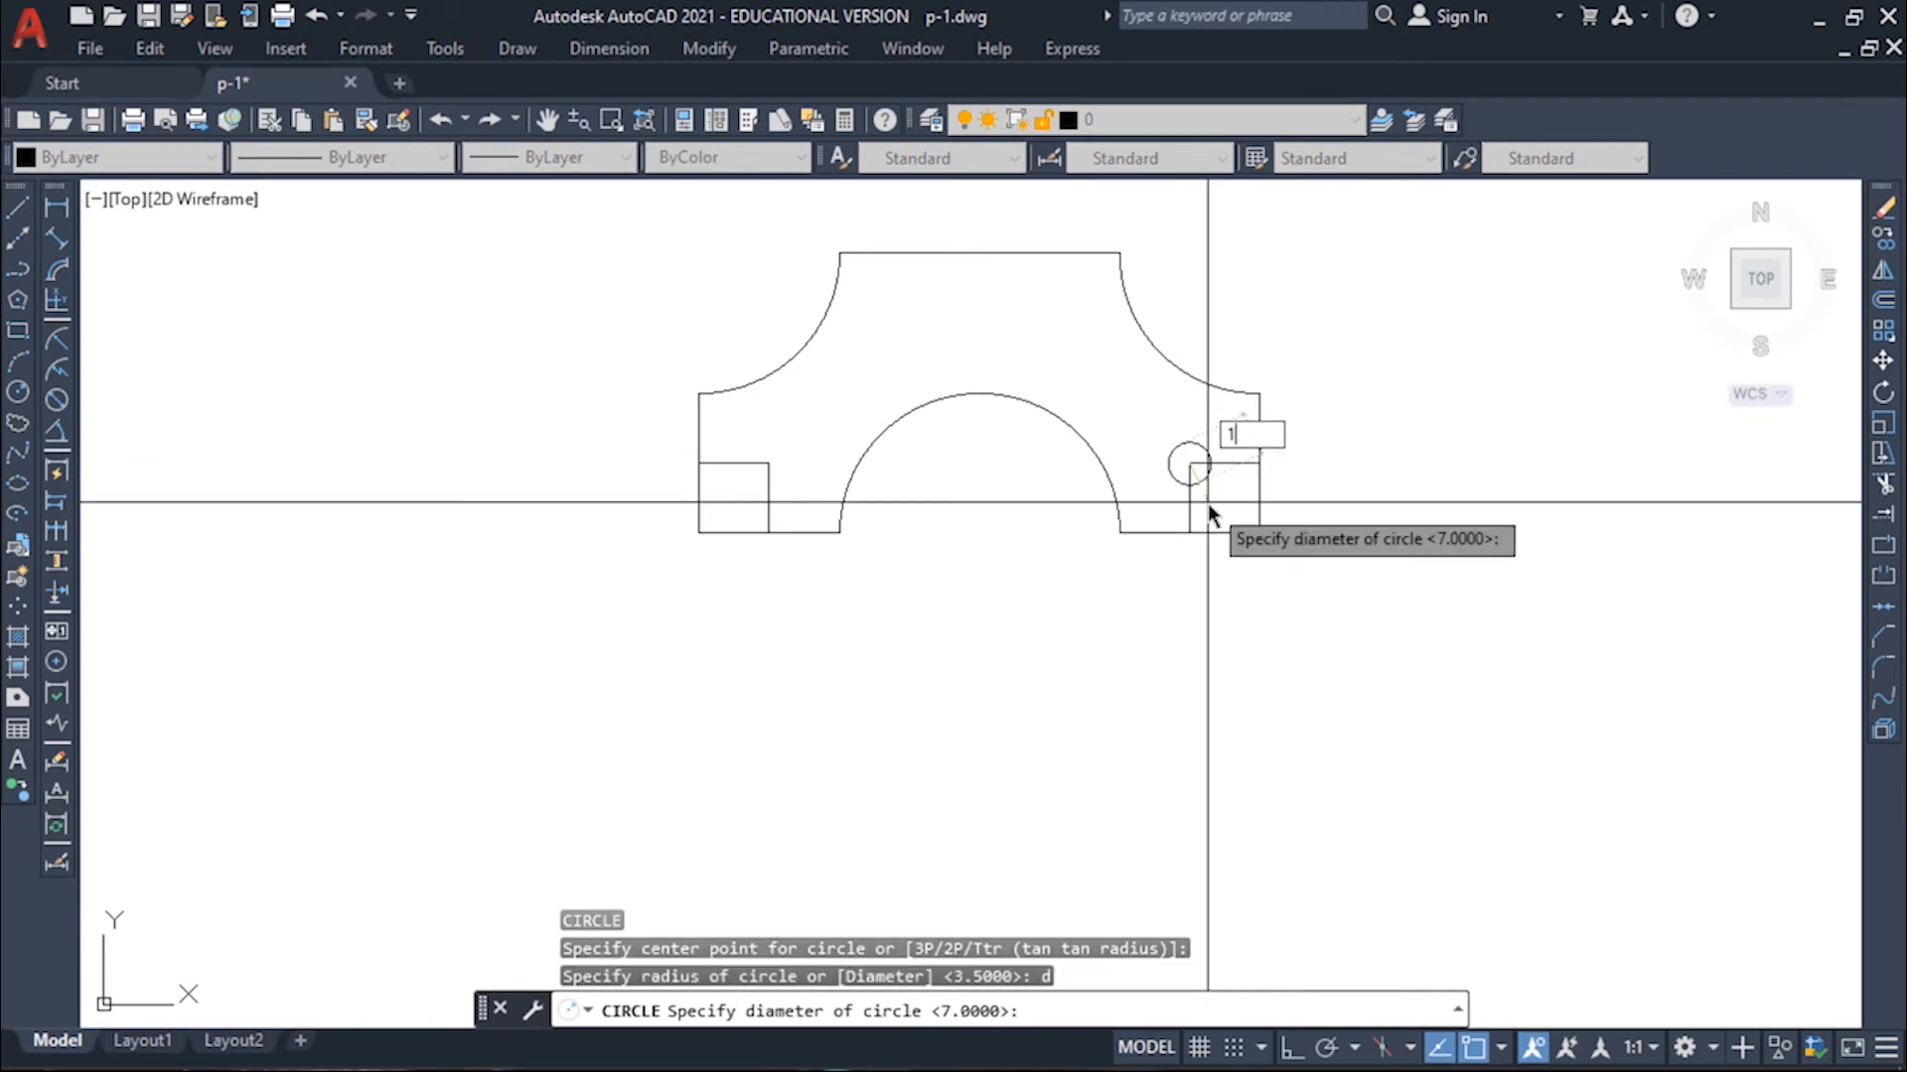
pyautogui.press('Return')
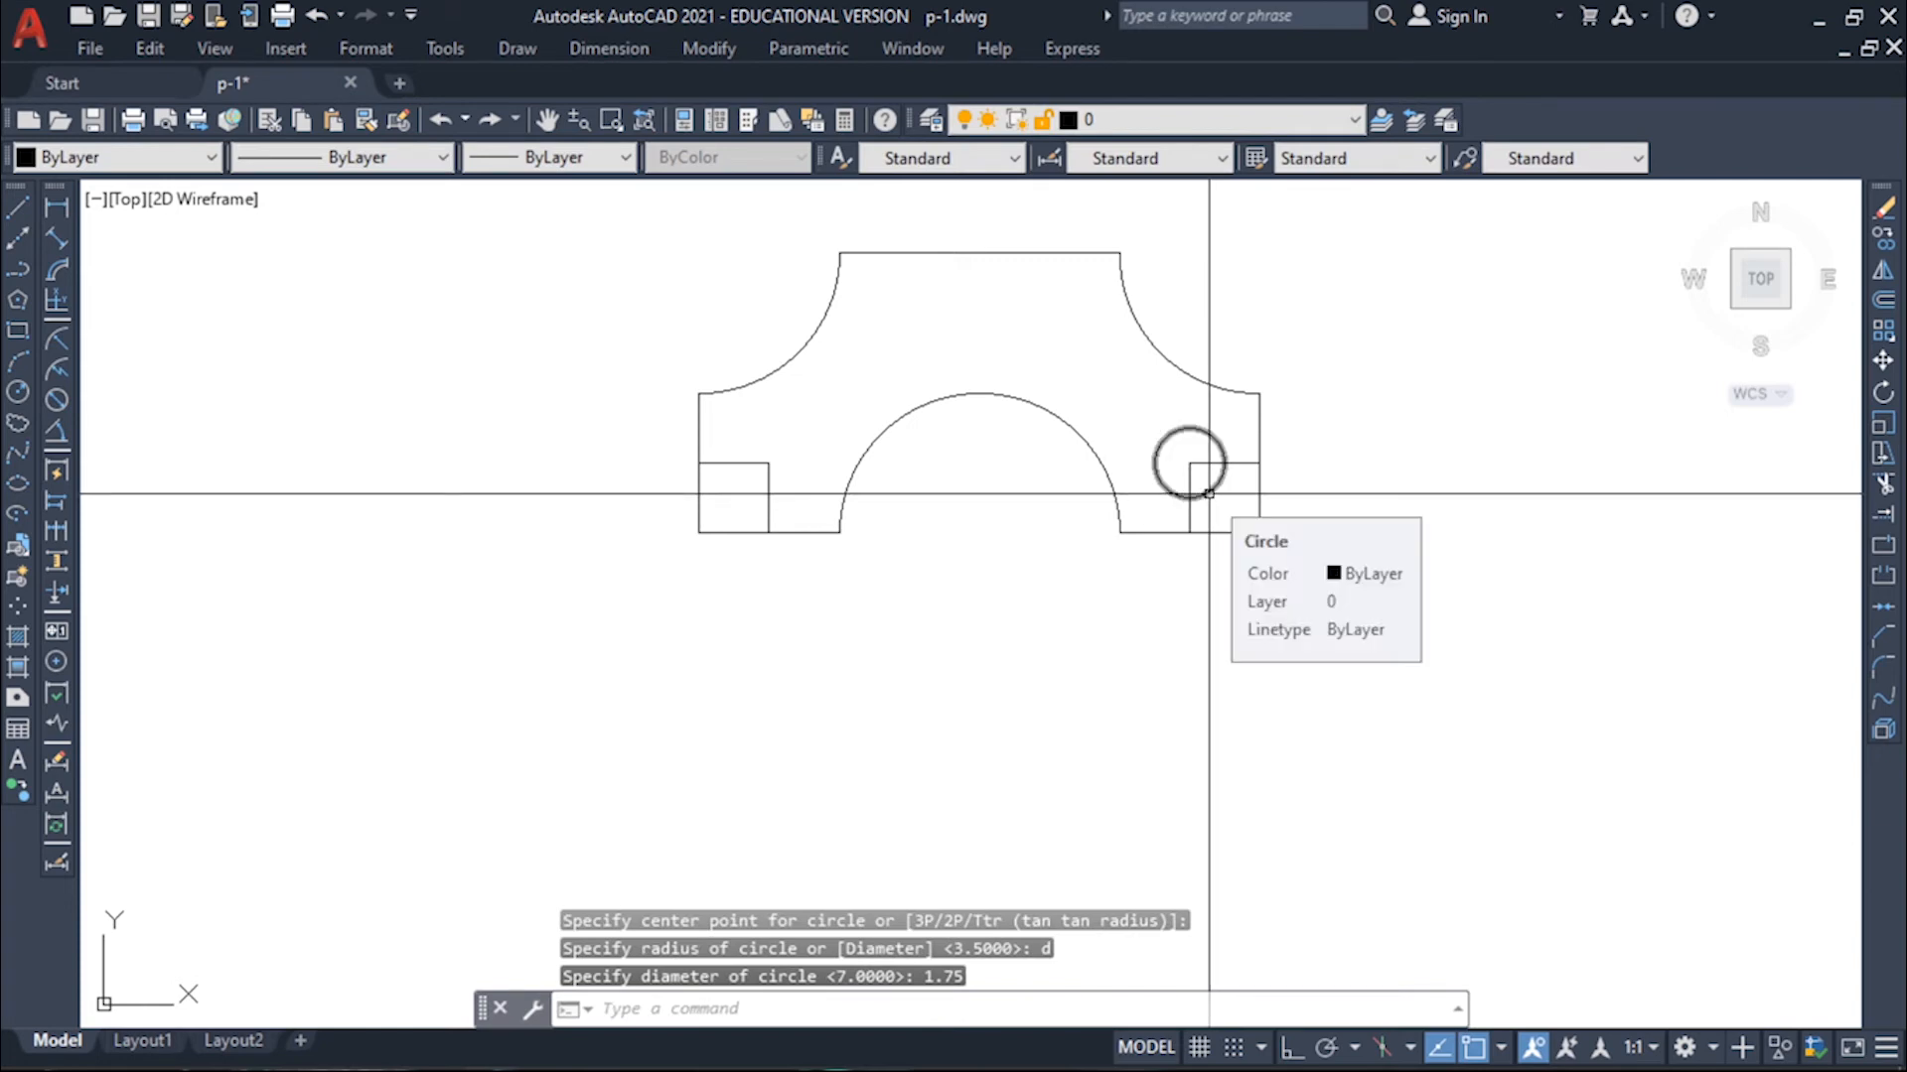
# Step: Mirror the 1.75 diameter circle about the plate's vertical centre line, keeping the original
pyautogui.click(1202, 500)
pyautogui.write('mi')
pyautogui.press('Return')
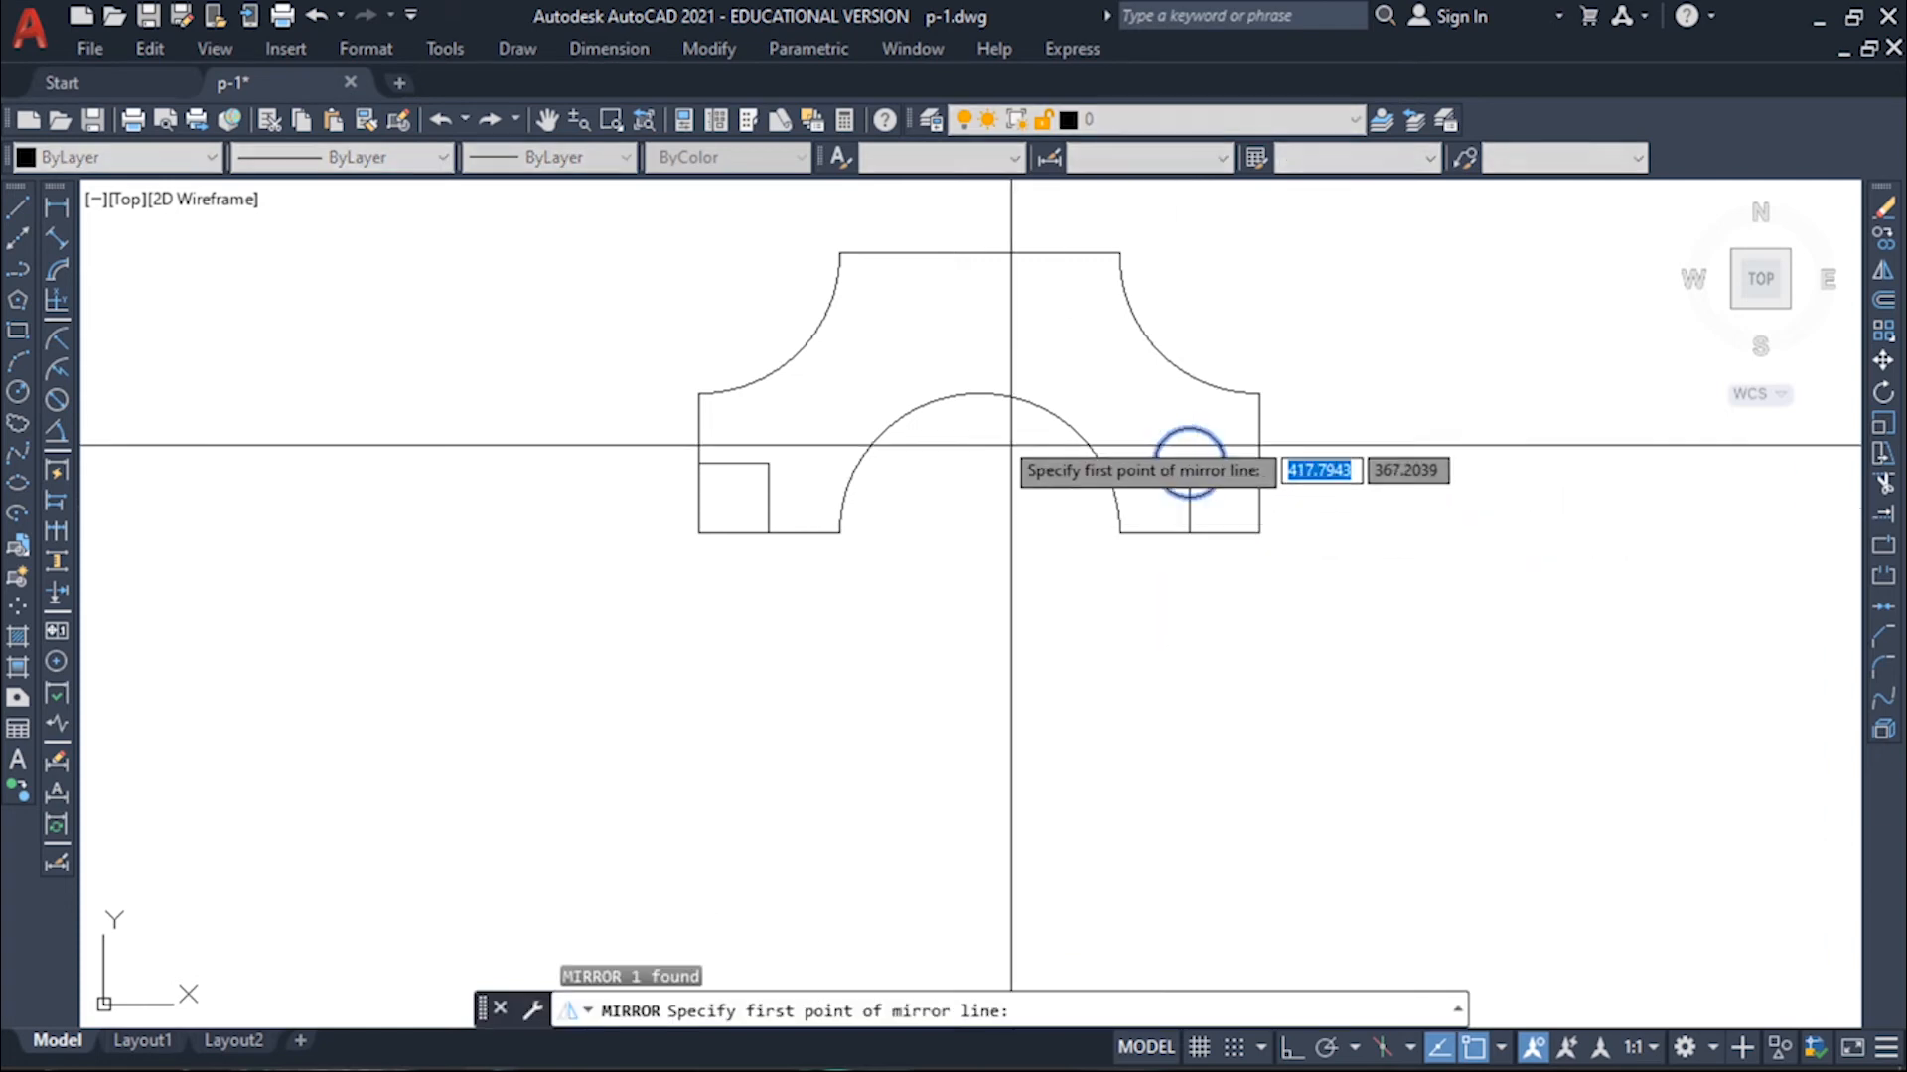
pyautogui.click(979, 393)
pyautogui.click(979, 253)
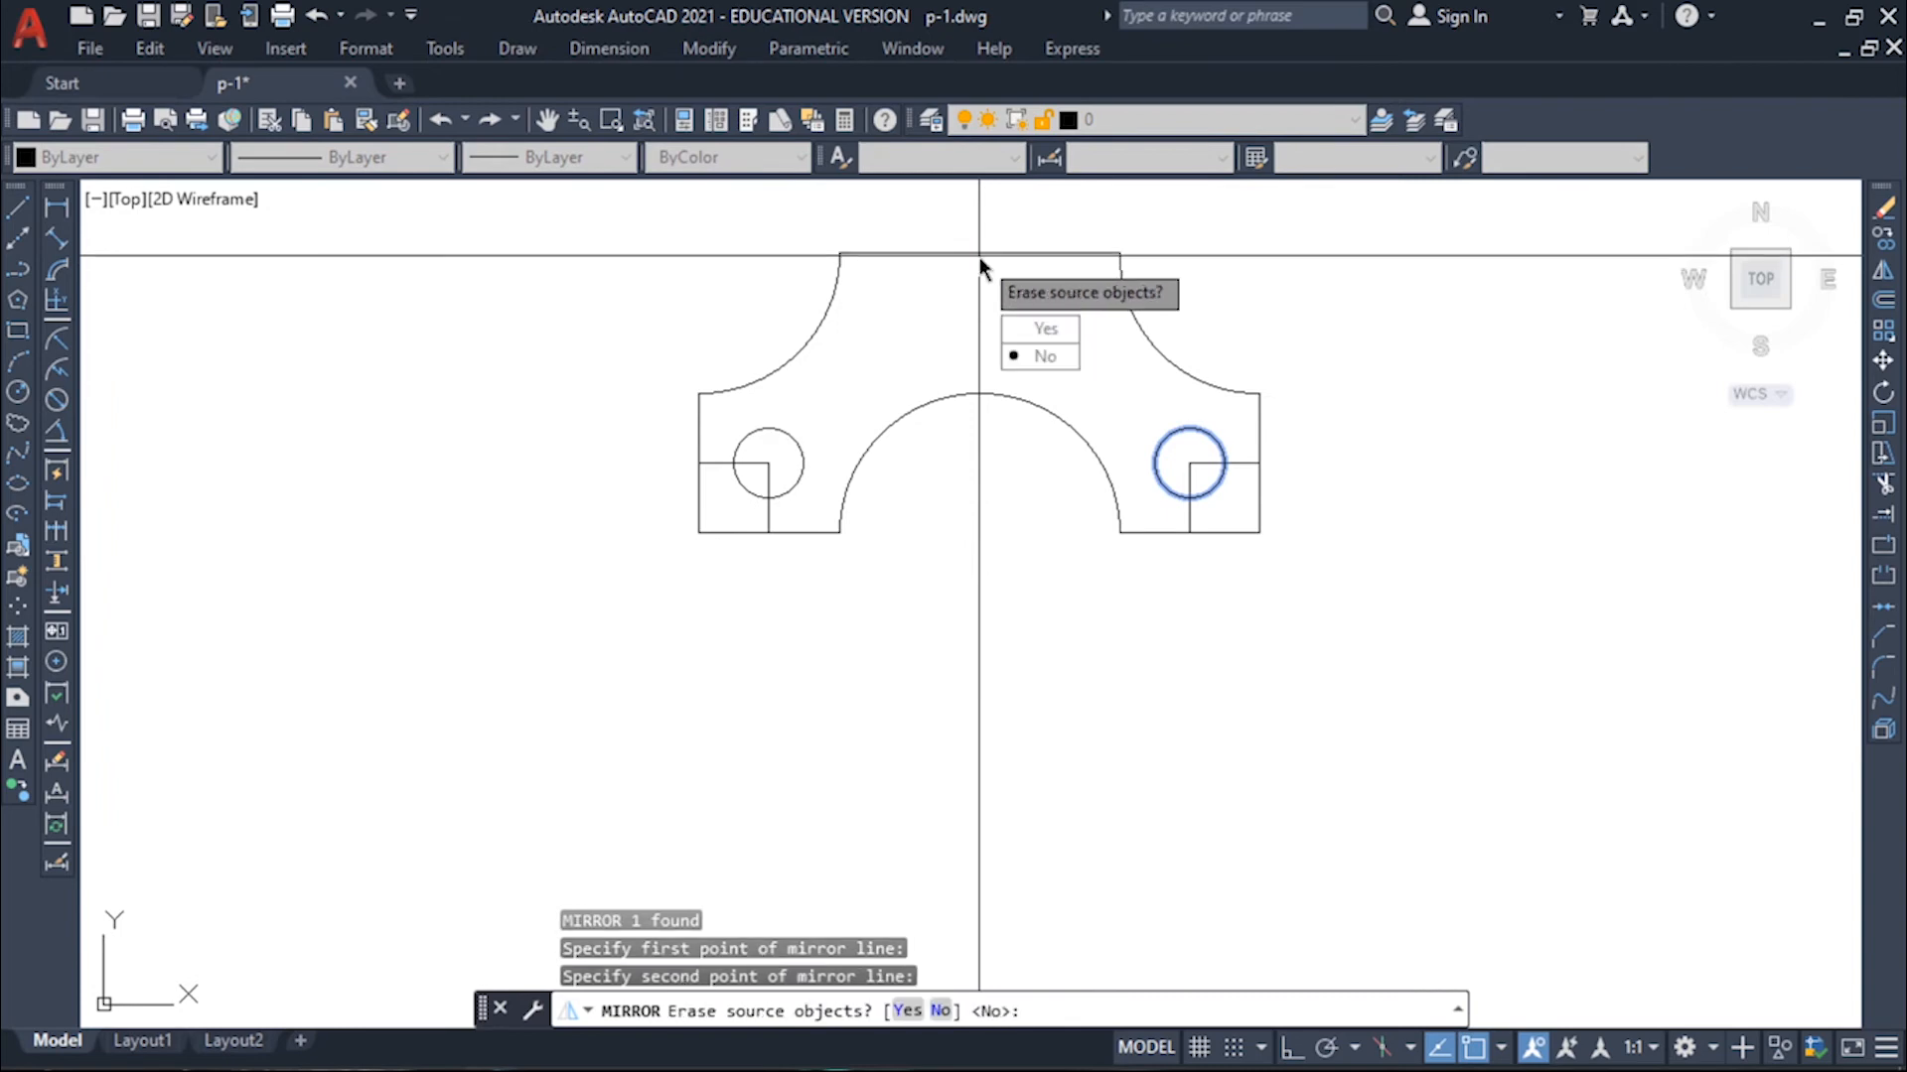
pyautogui.press('Return')
pyautogui.press('Escape')
pyautogui.press('Escape')
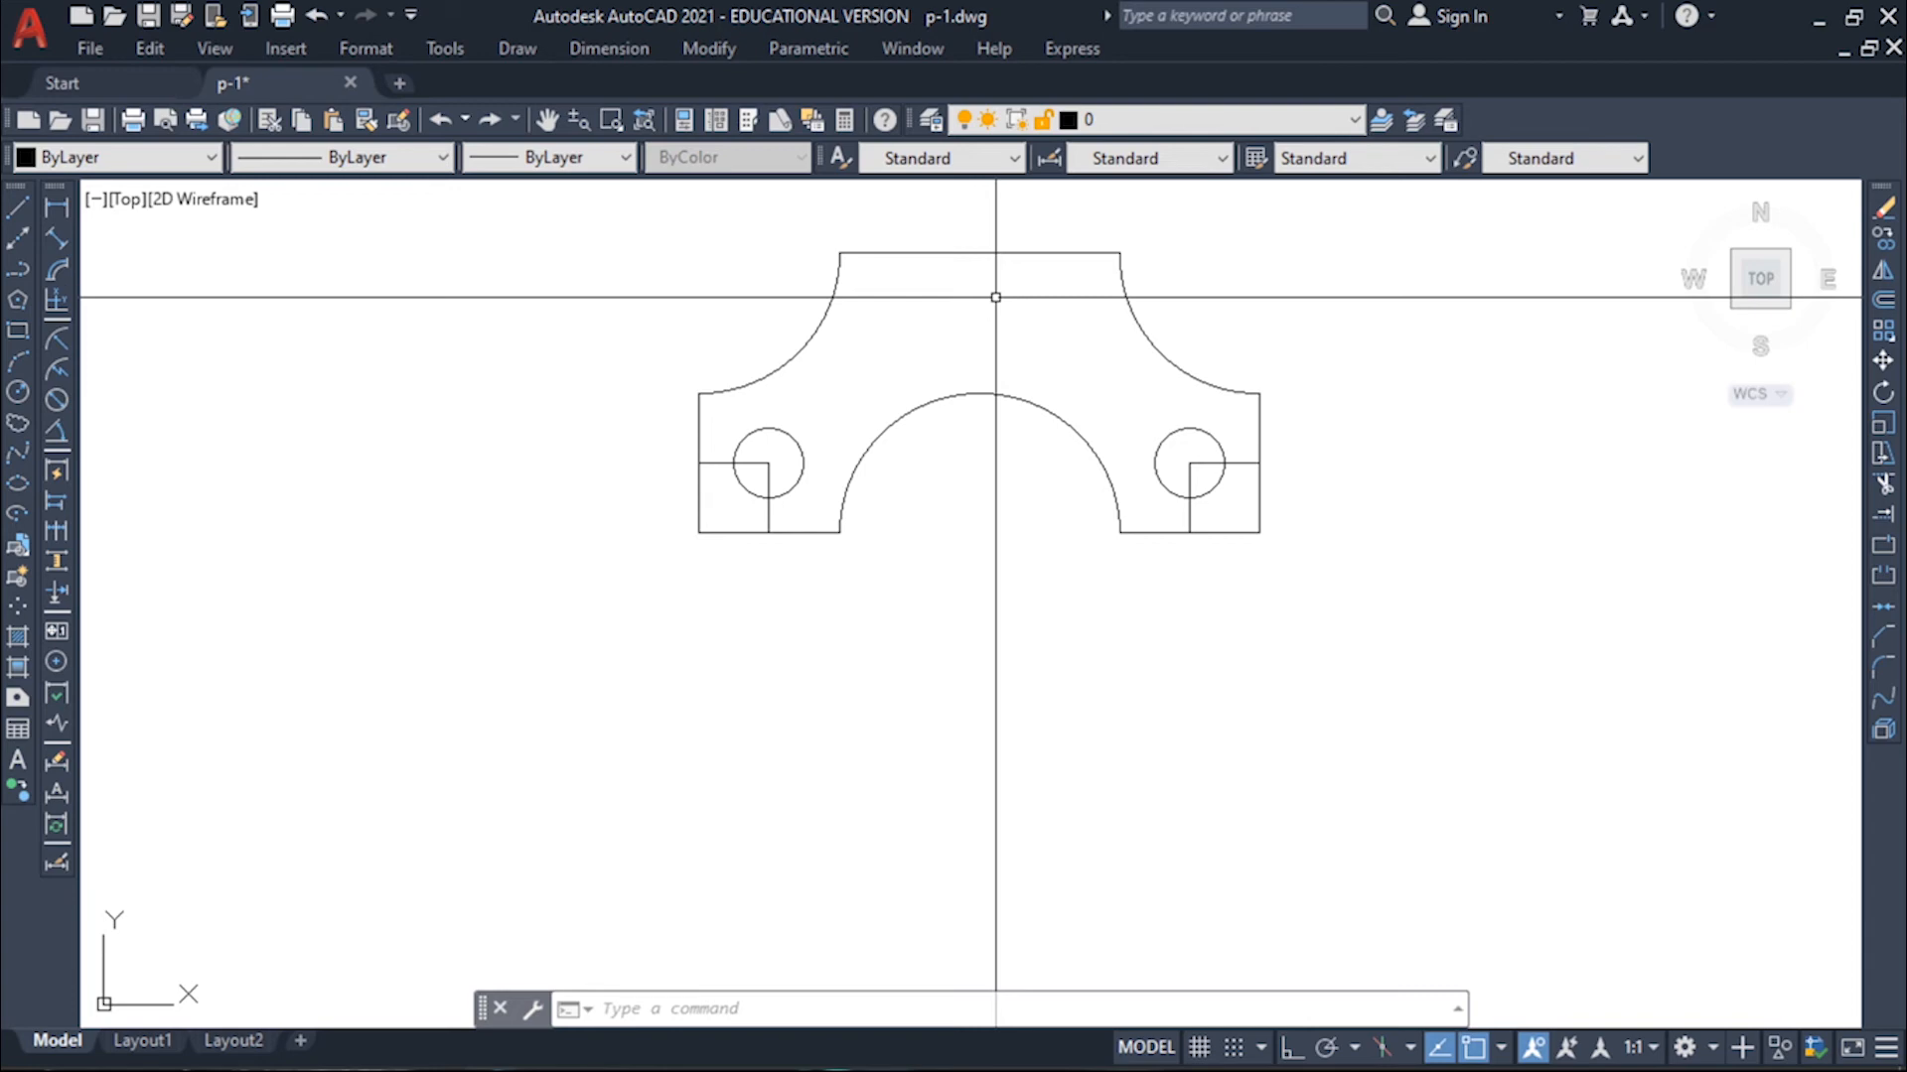
pyautogui.press('Escape')
pyautogui.press('Escape')
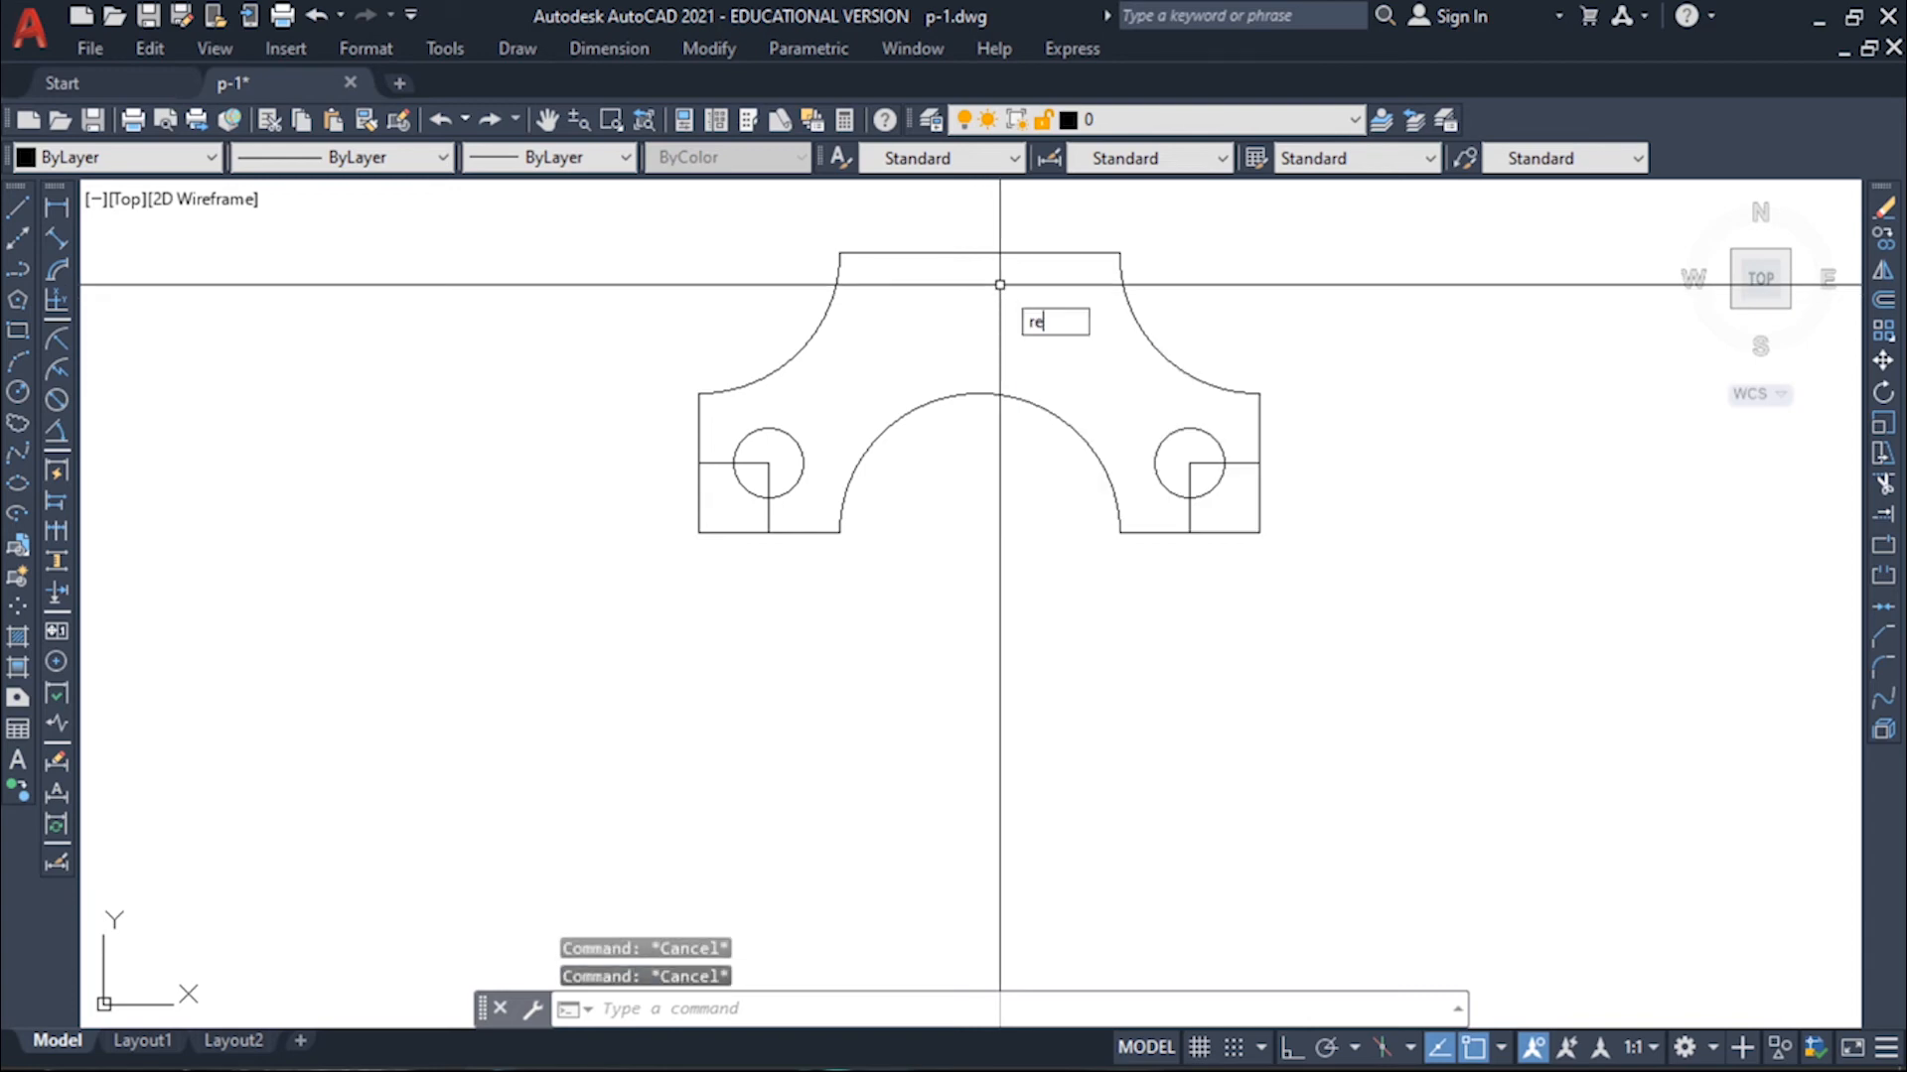
pyautogui.write('rec')
pyautogui.press('Return')
pyautogui.click(979, 253)
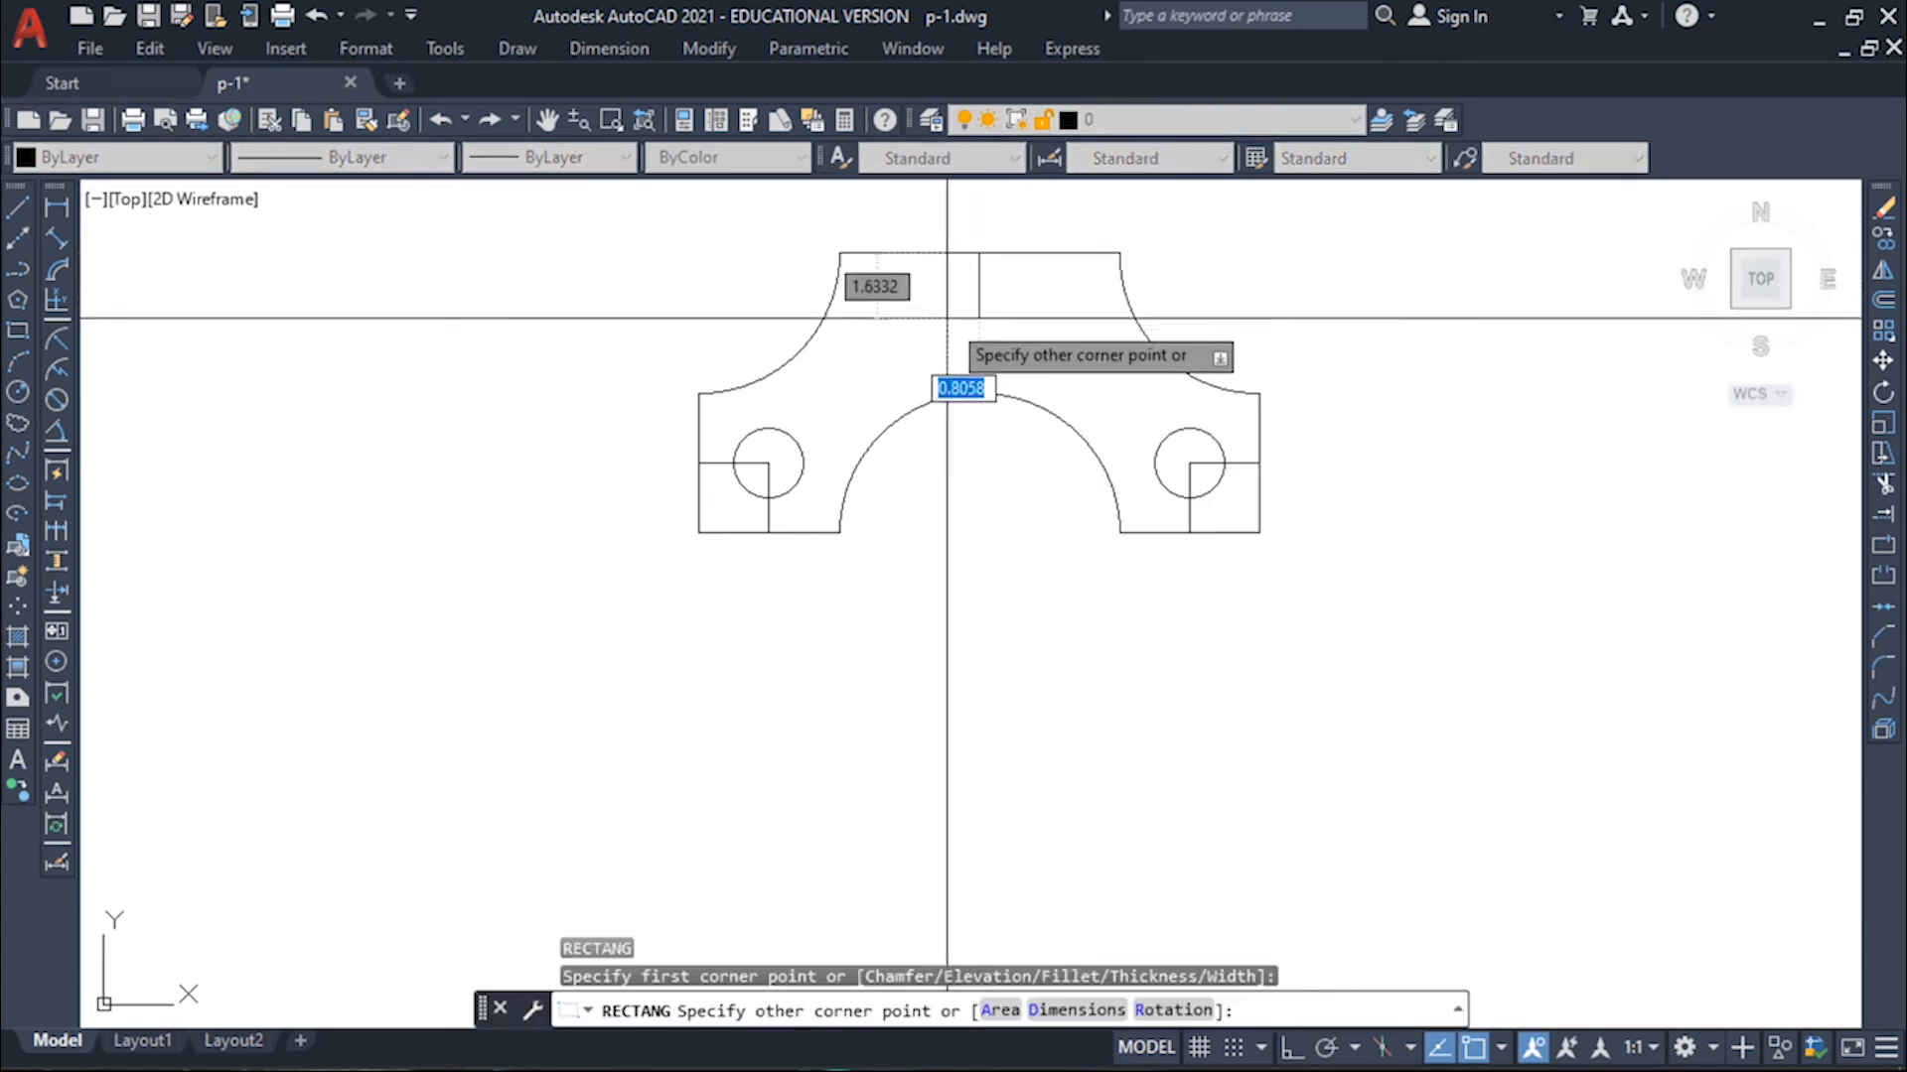
pyautogui.press('Escape')
pyautogui.press('Escape')
# Step: Draw a 2.33 by 2.33 square extending up and right from the midpoint of the plate's top edge
pyautogui.write('re')
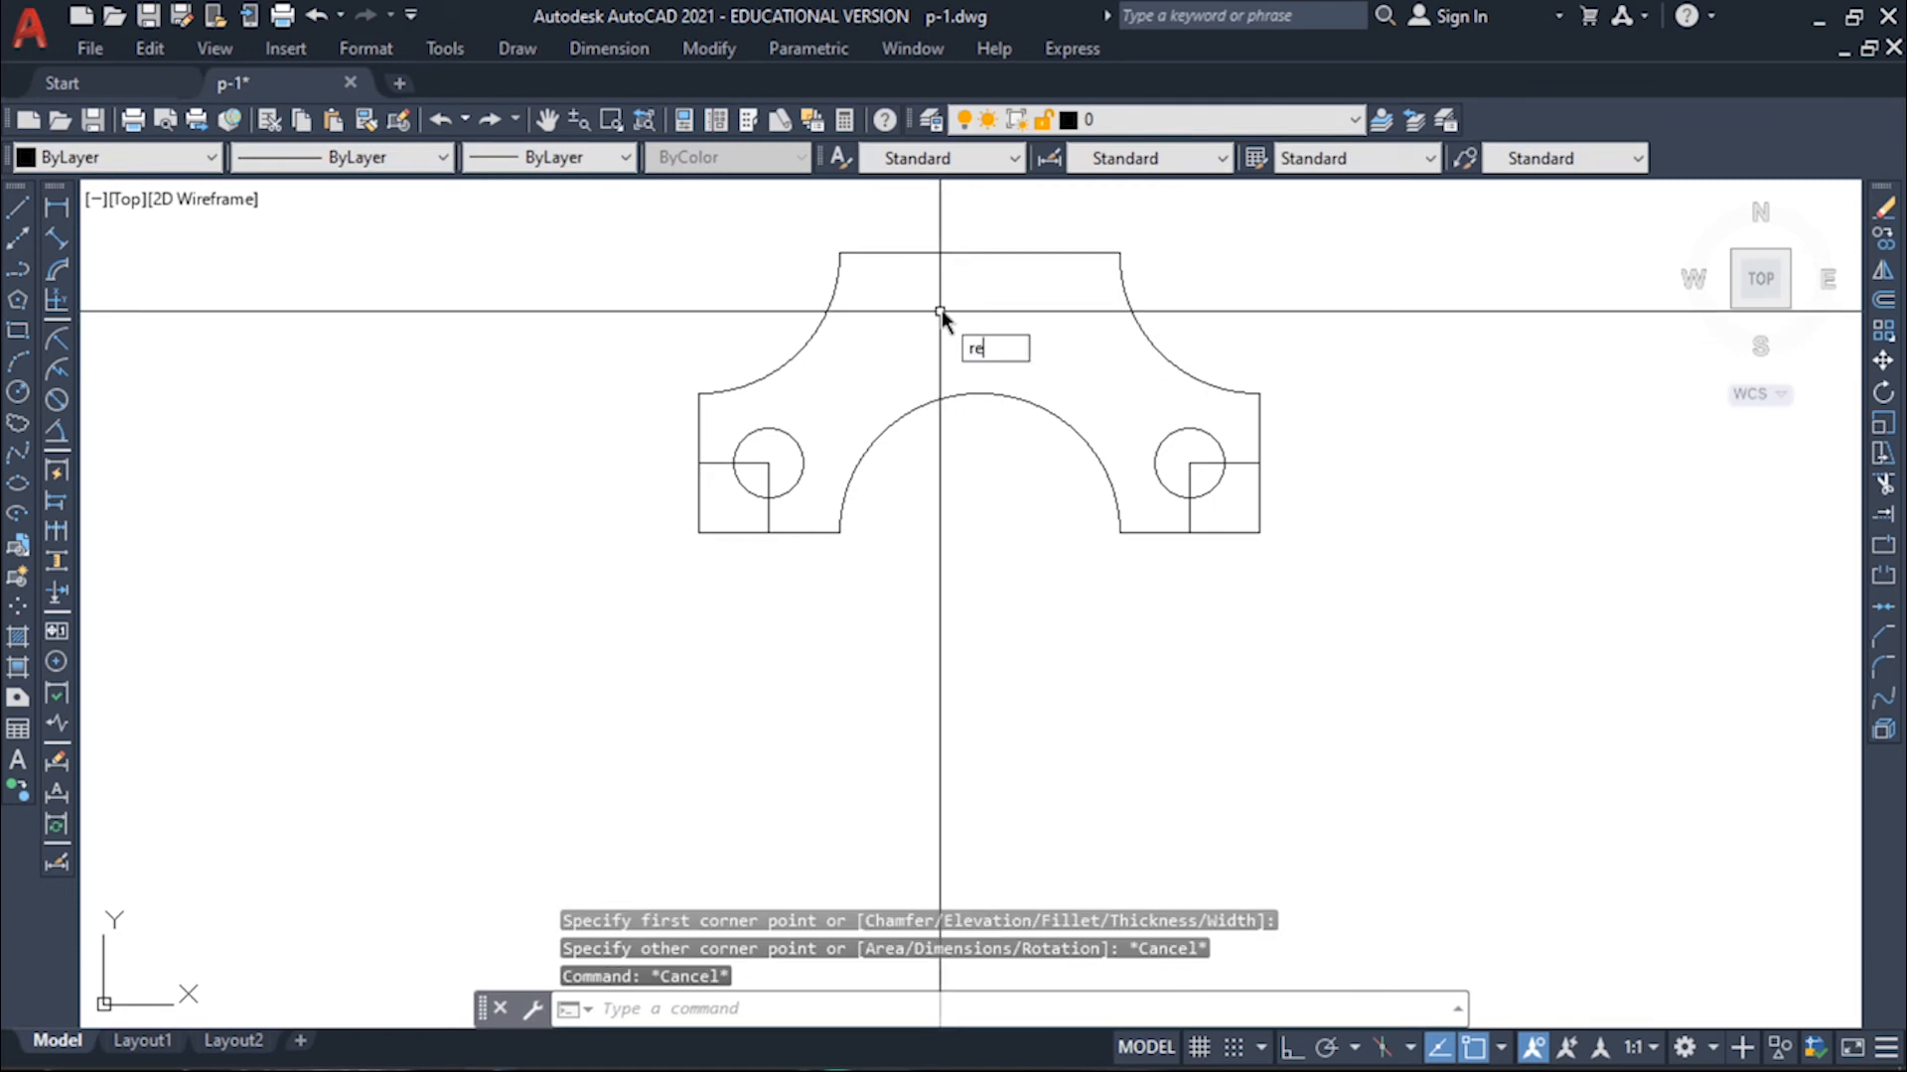
pyautogui.press('Return')
pyautogui.click(979, 253)
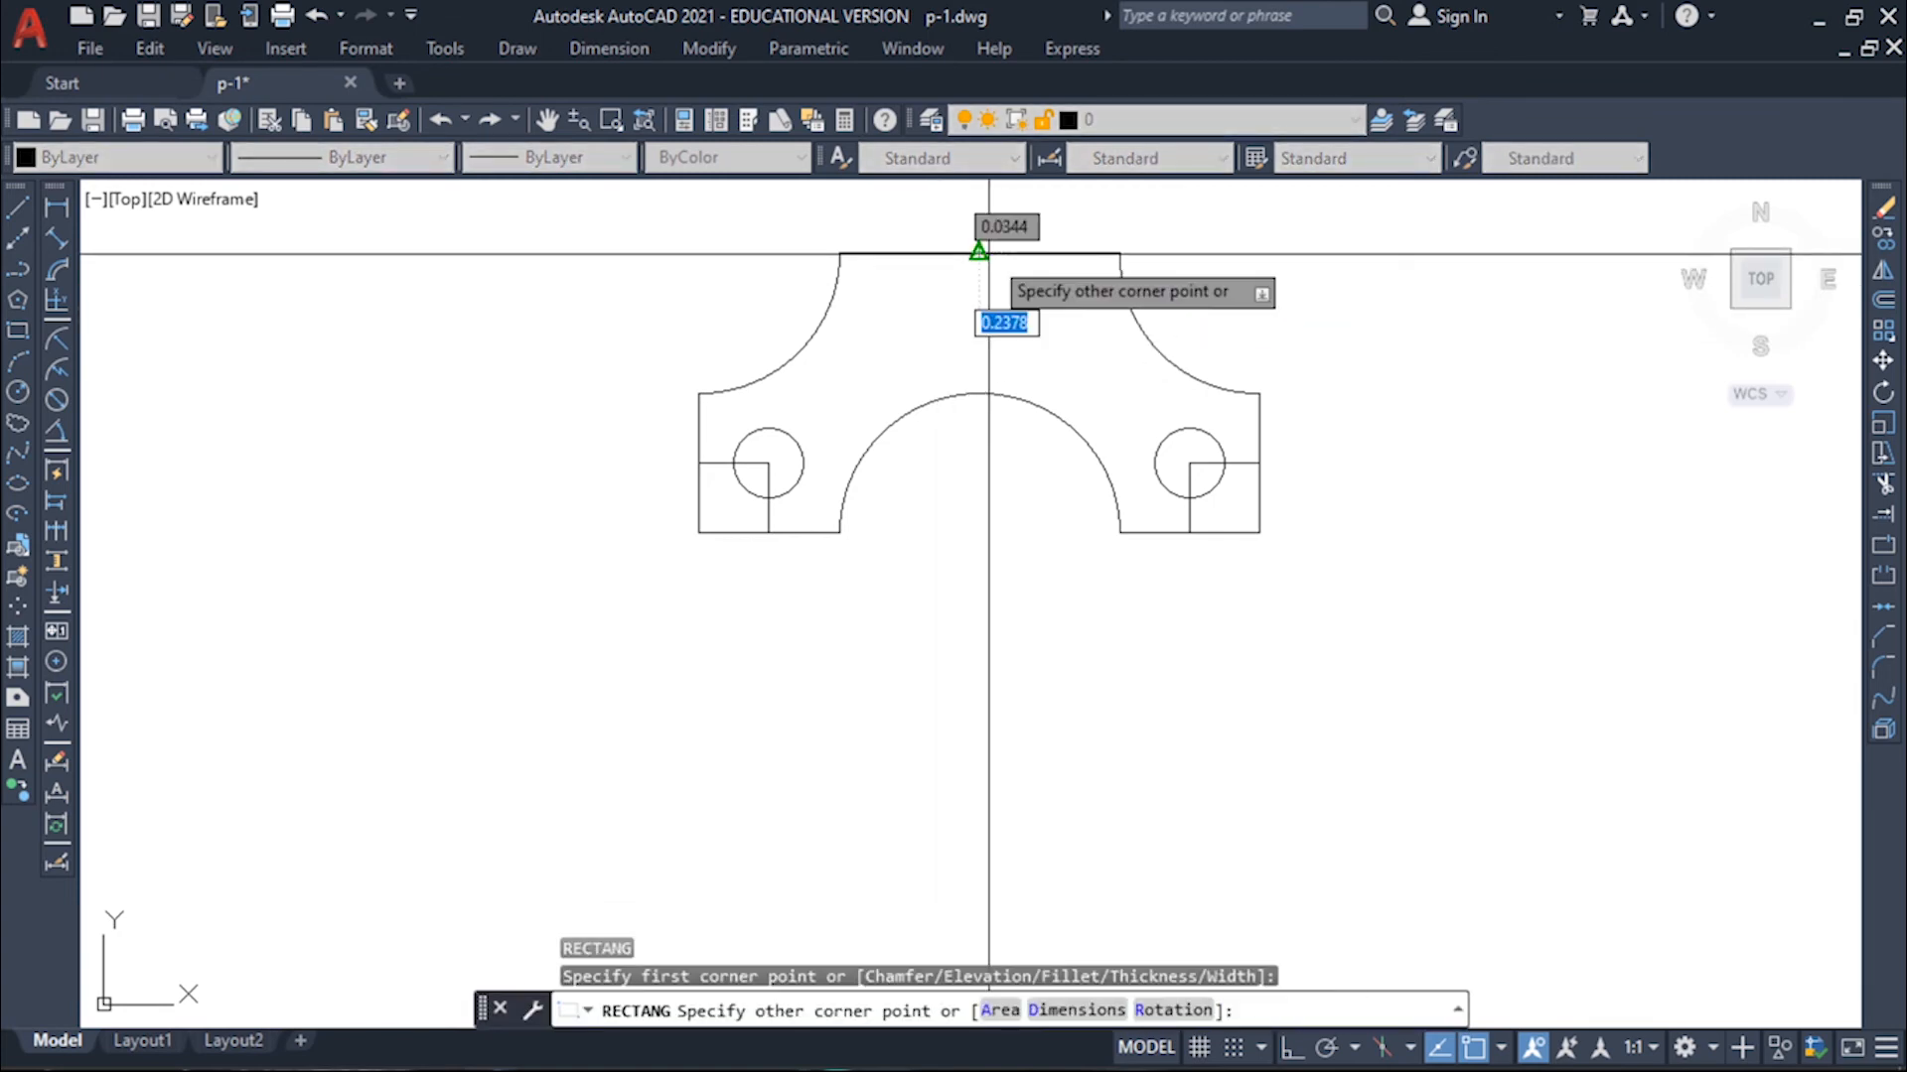
pyautogui.write('2.33')
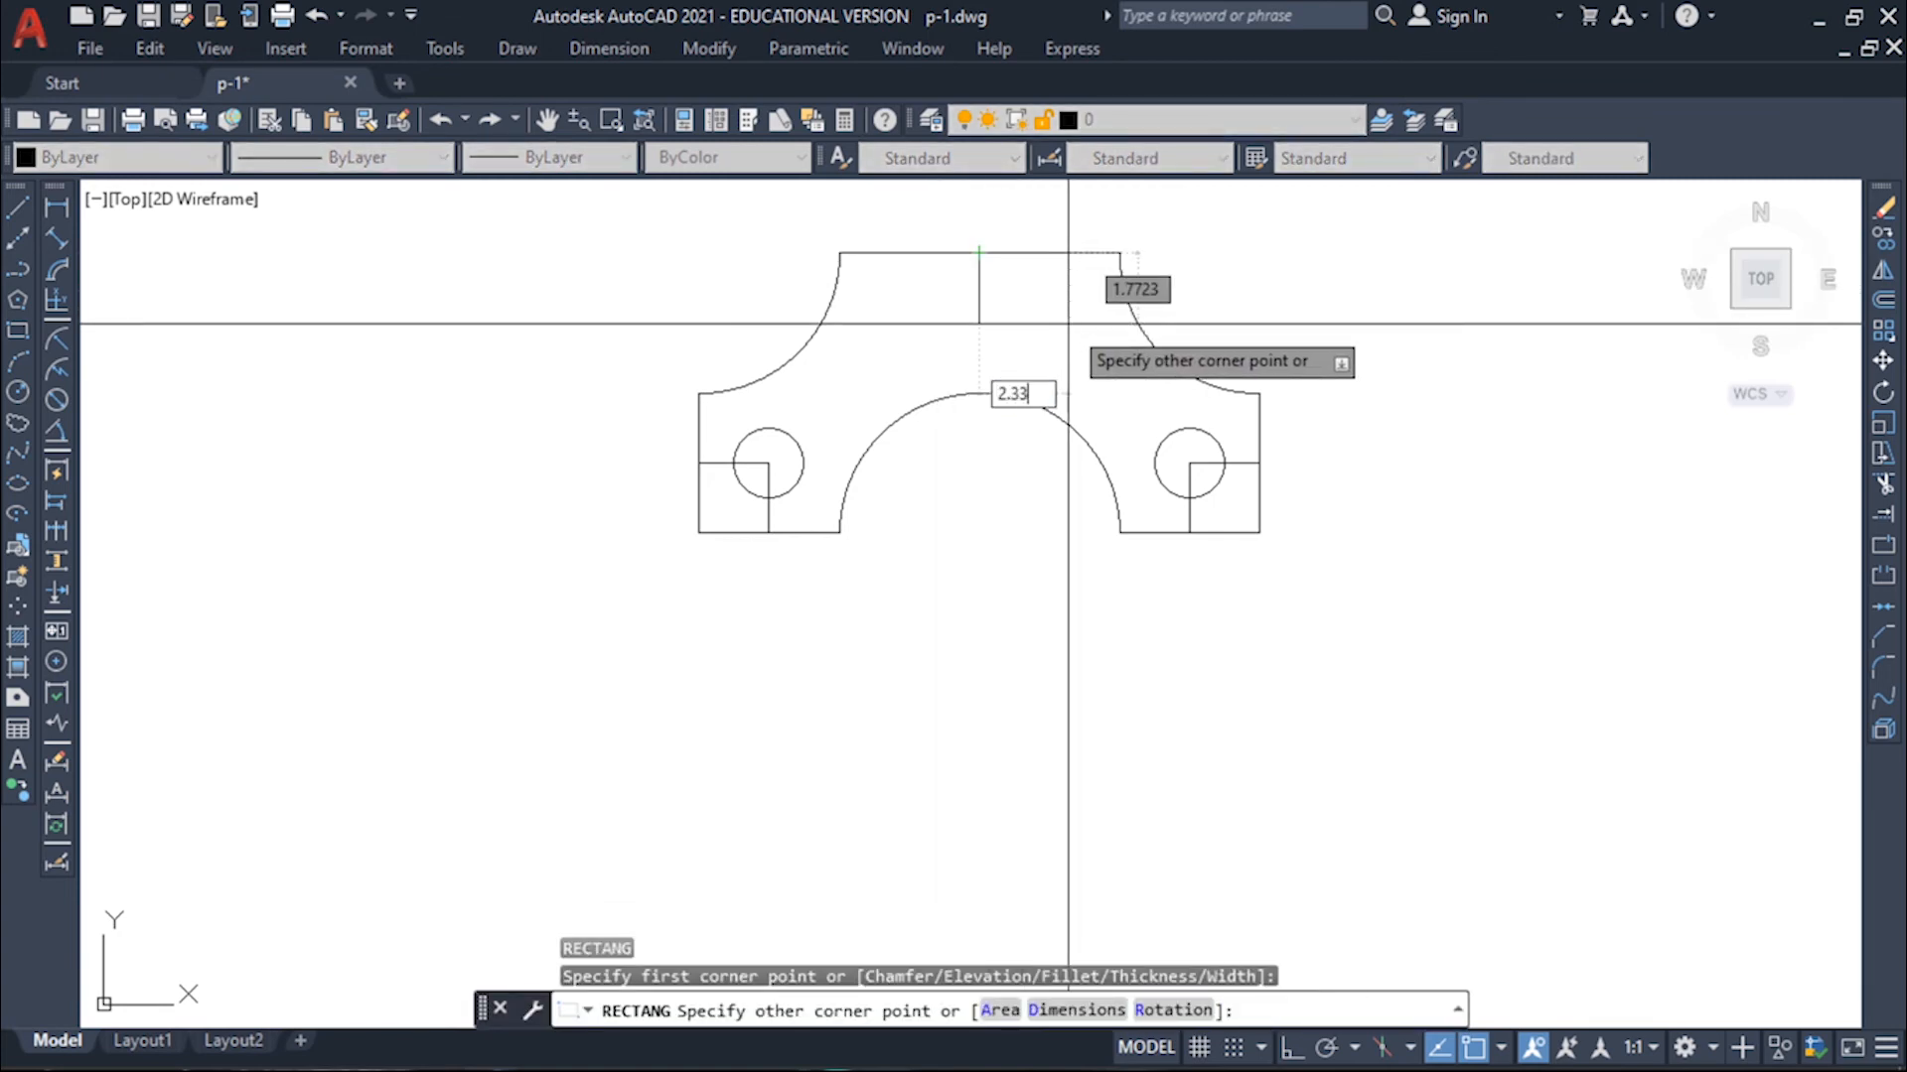
pyautogui.press('Tab')
pyautogui.write('2.33')
pyautogui.press('Return')
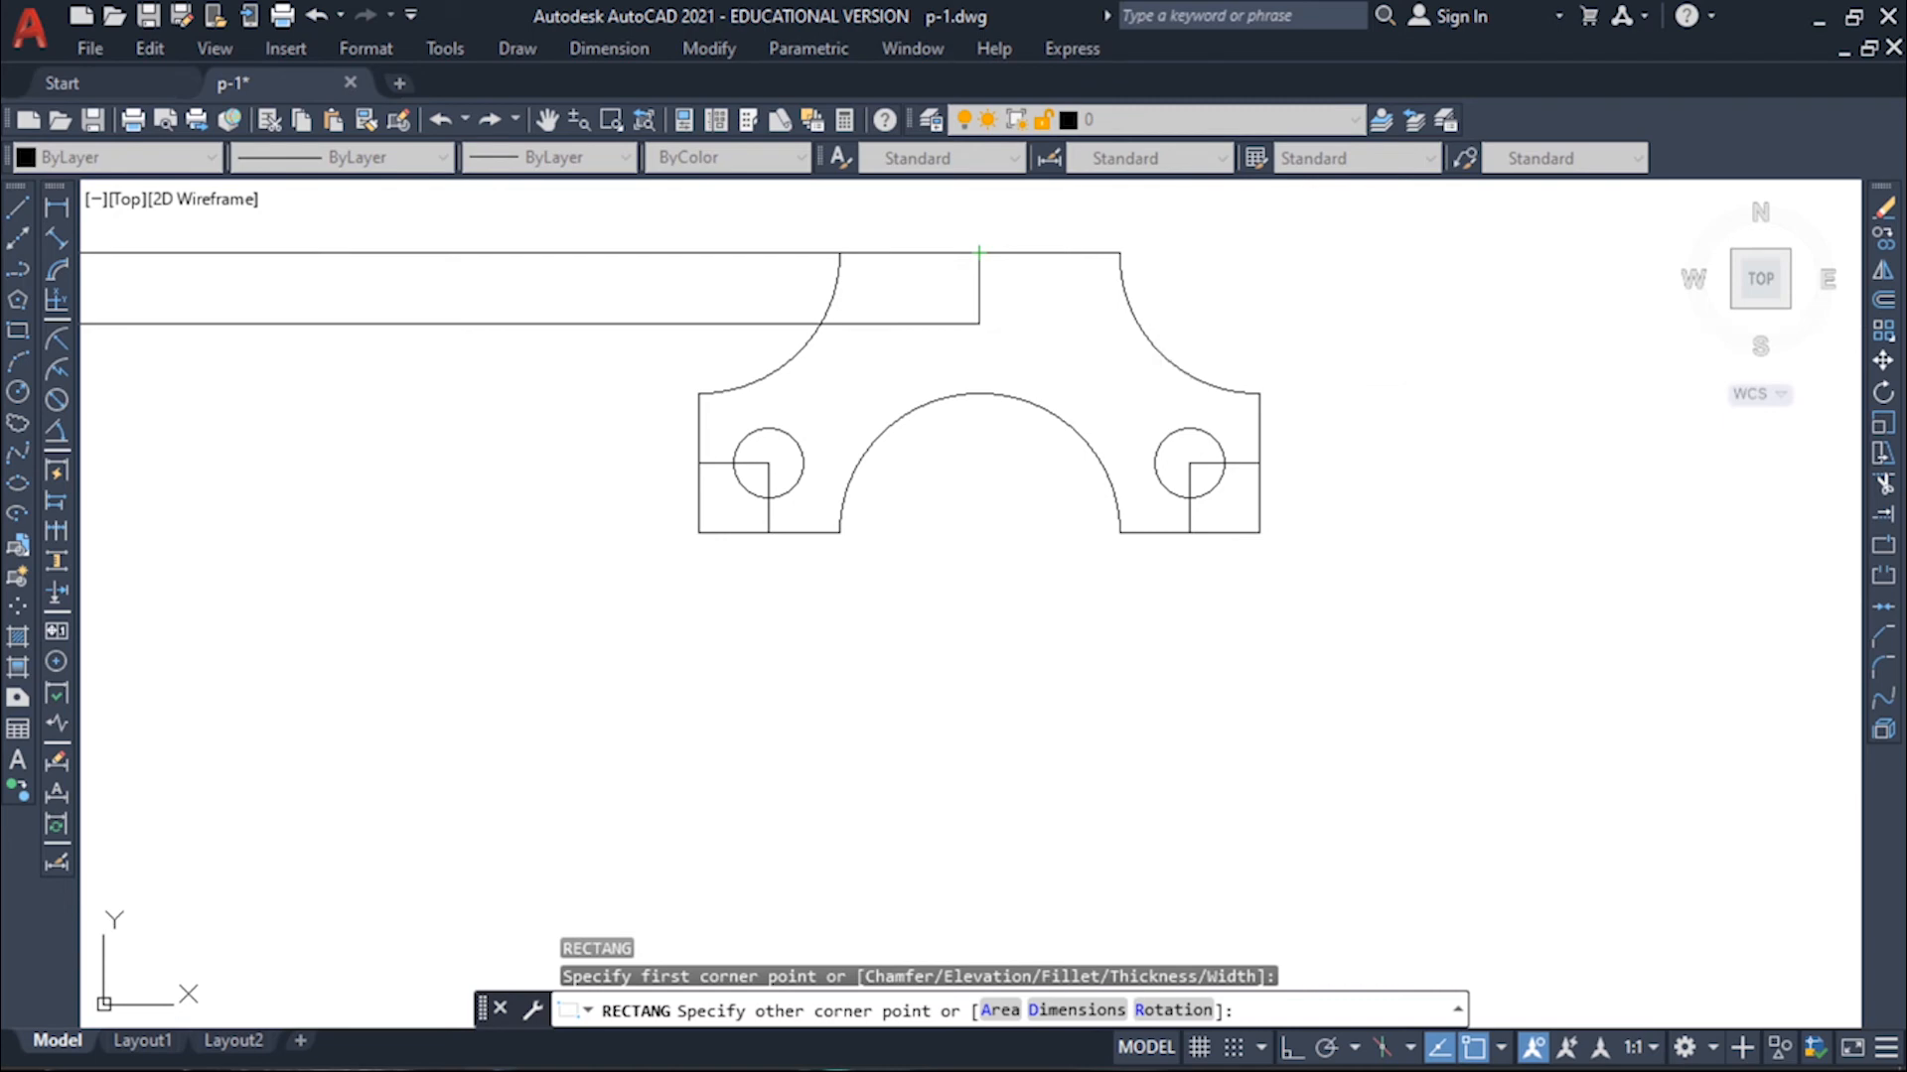
# Step: Move the 2.33 square down into the plate so its upper-left corner sits on the top edge's midpoint
pyautogui.moveTo(1122, 252); pyautogui.dragTo(1082, 360, button='middle')
pyautogui.click(1093, 335)
pyautogui.click(991, 298)
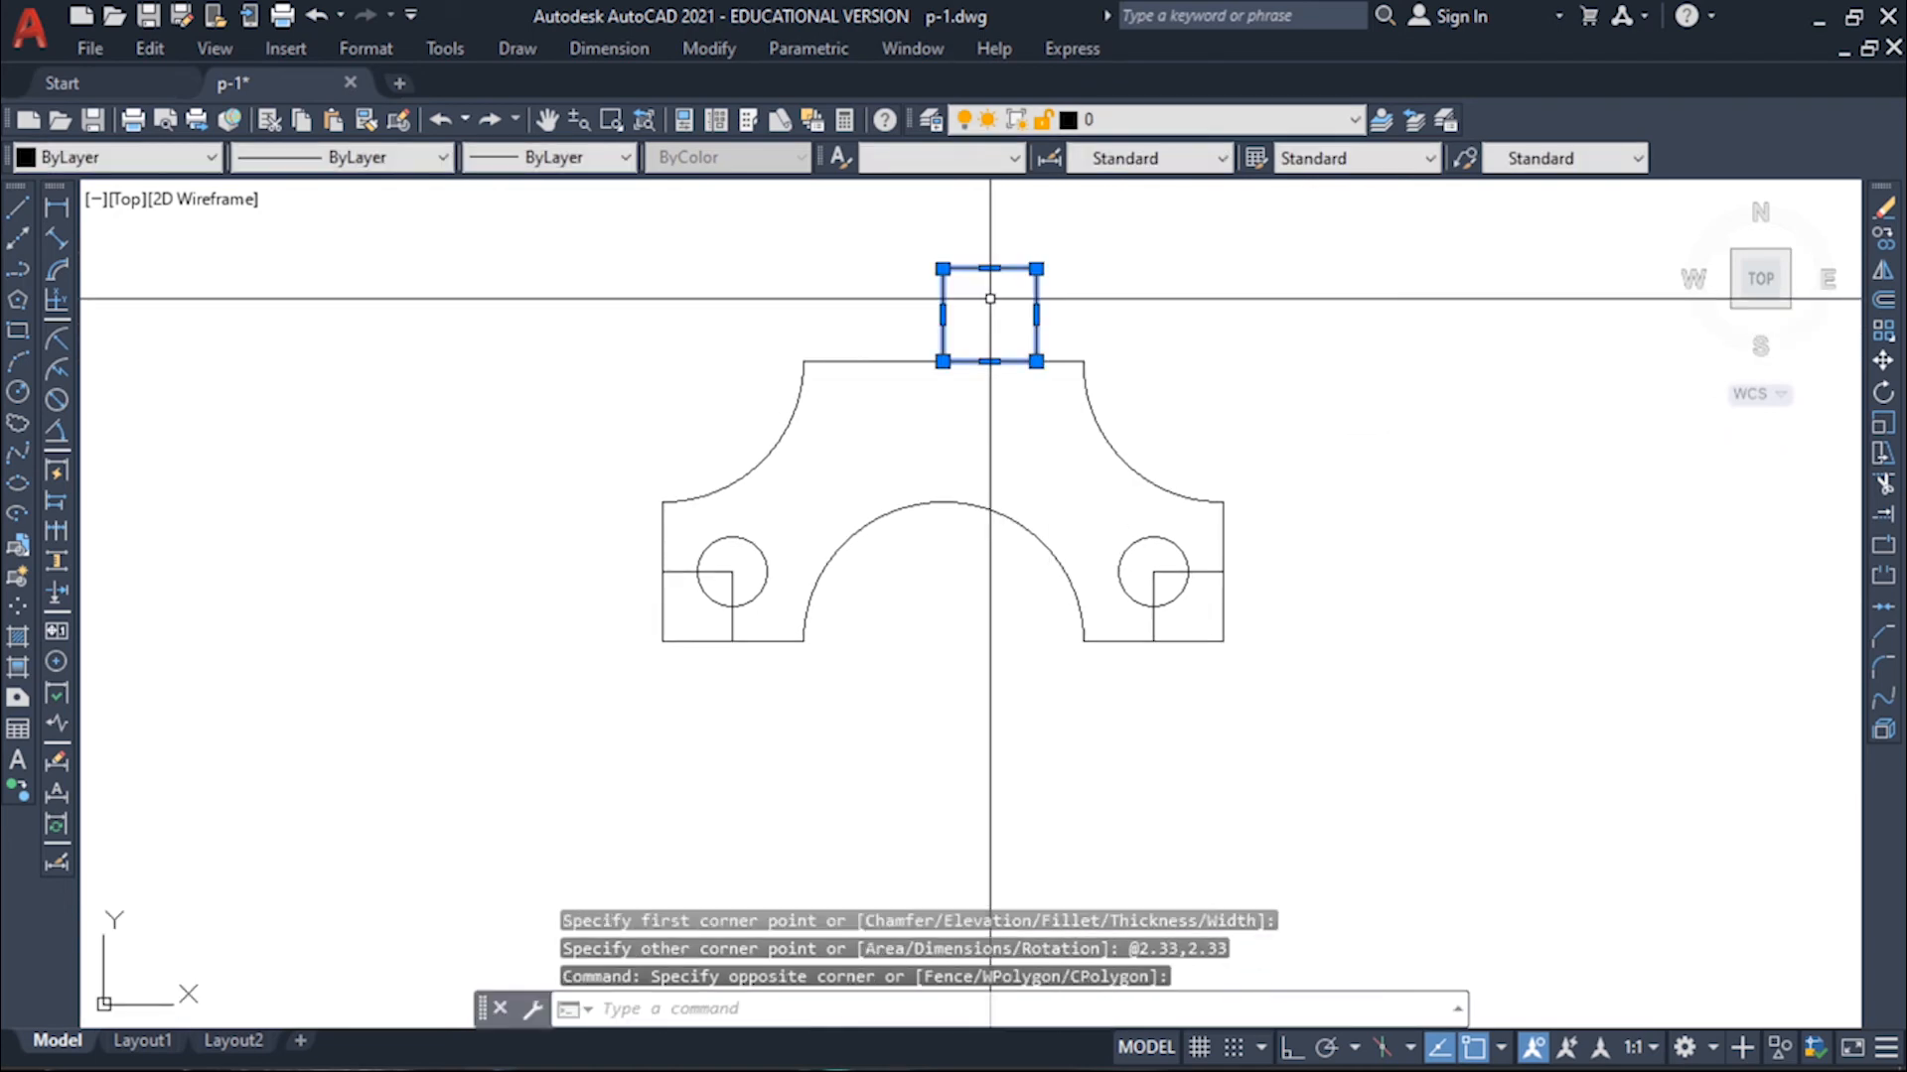
pyautogui.moveTo(989, 299); pyautogui.dragTo(993, 309, button='middle')
pyautogui.write('m')
pyautogui.press('Return')
pyautogui.click(944, 279)
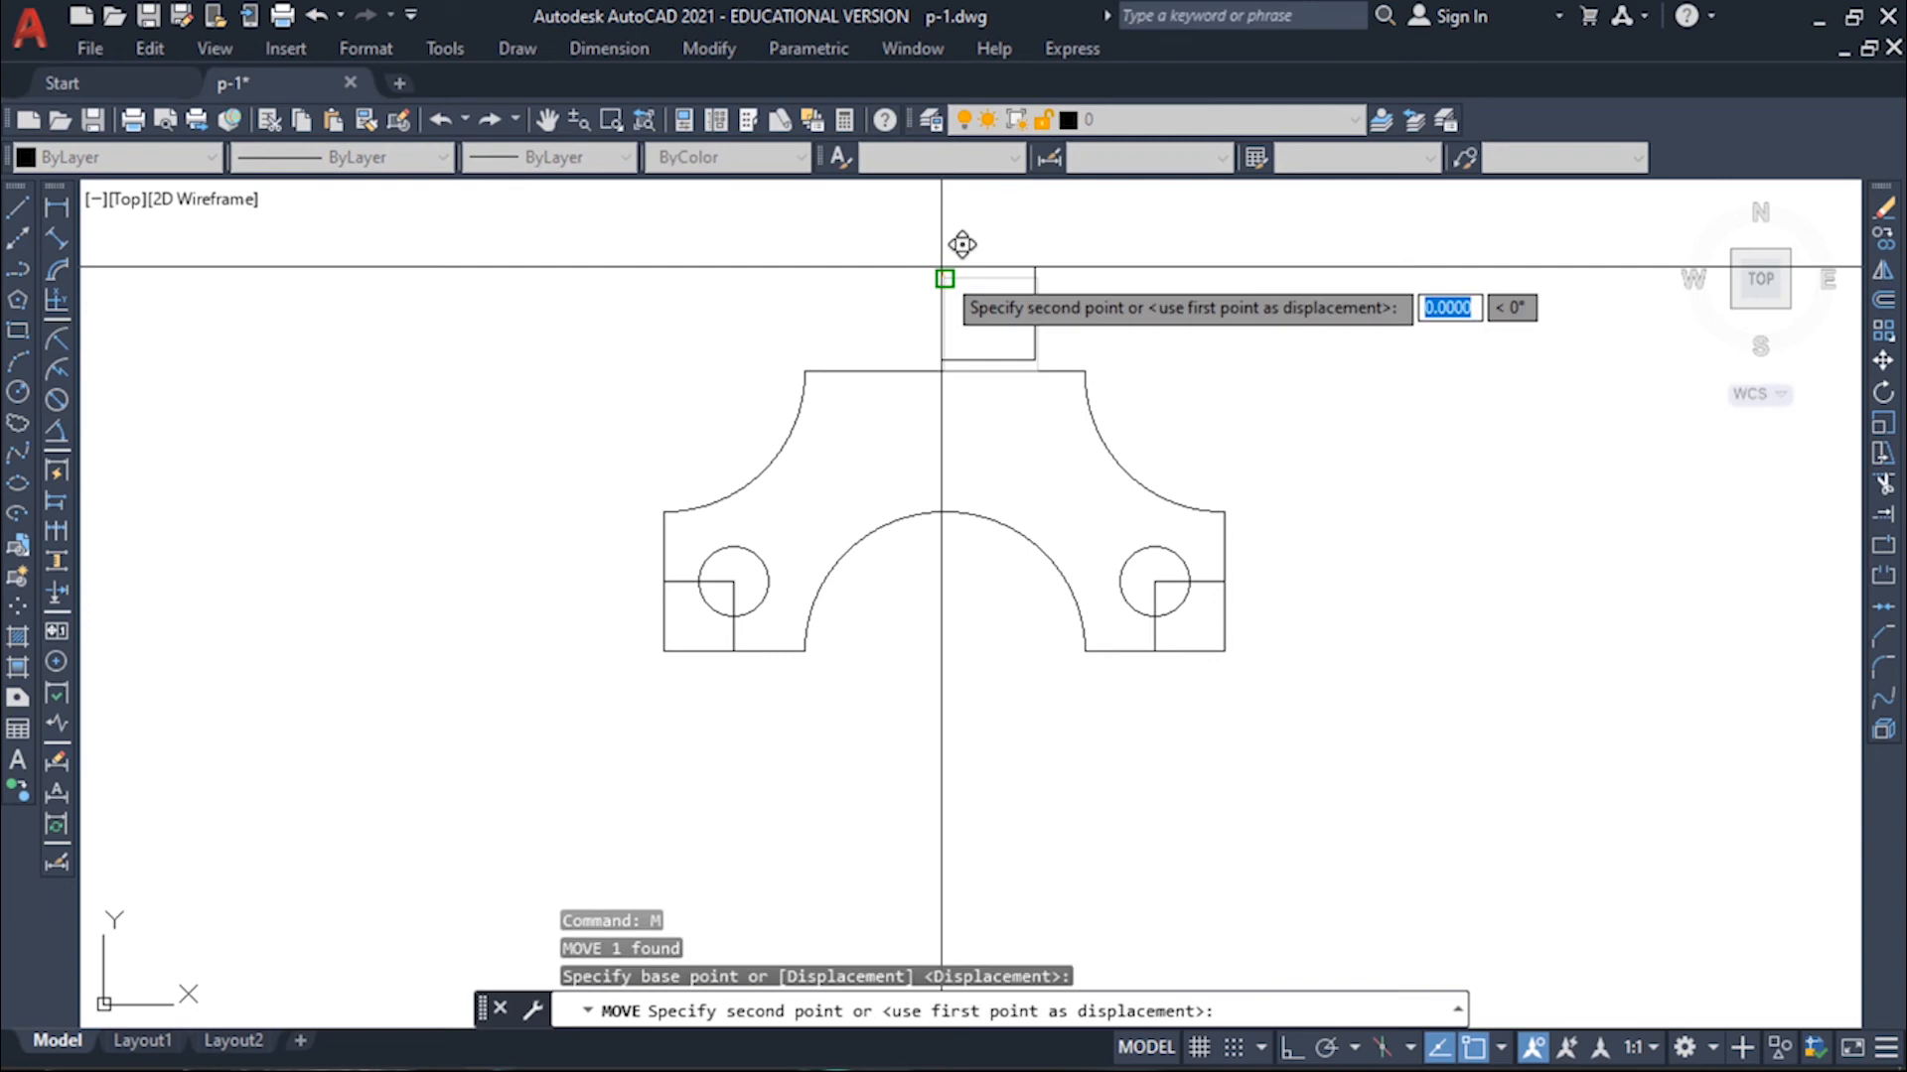
pyautogui.click(945, 371)
pyautogui.press('Escape')
# Step: Mirror the 2.33 square about the plate's vertical centre line, keeping the original
pyautogui.click(1020, 462)
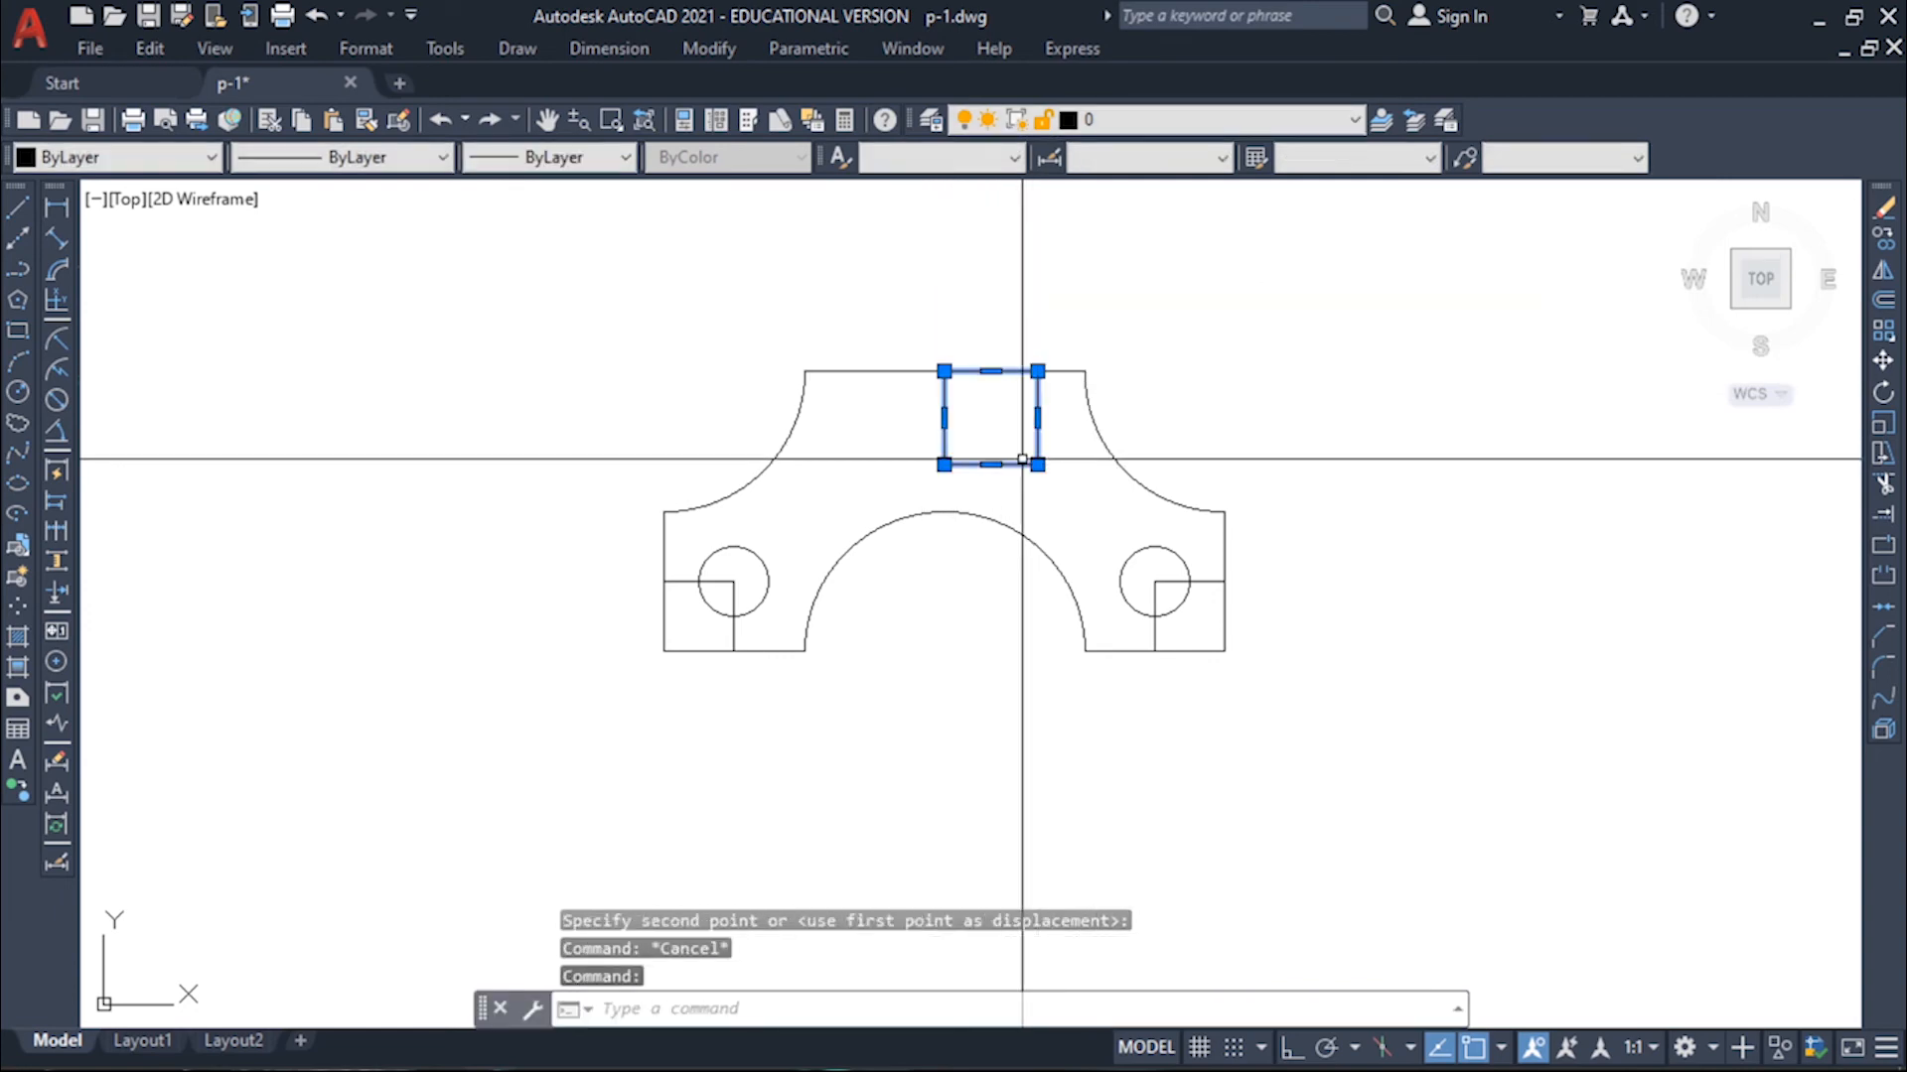
pyautogui.write('mi')
pyautogui.press('Return')
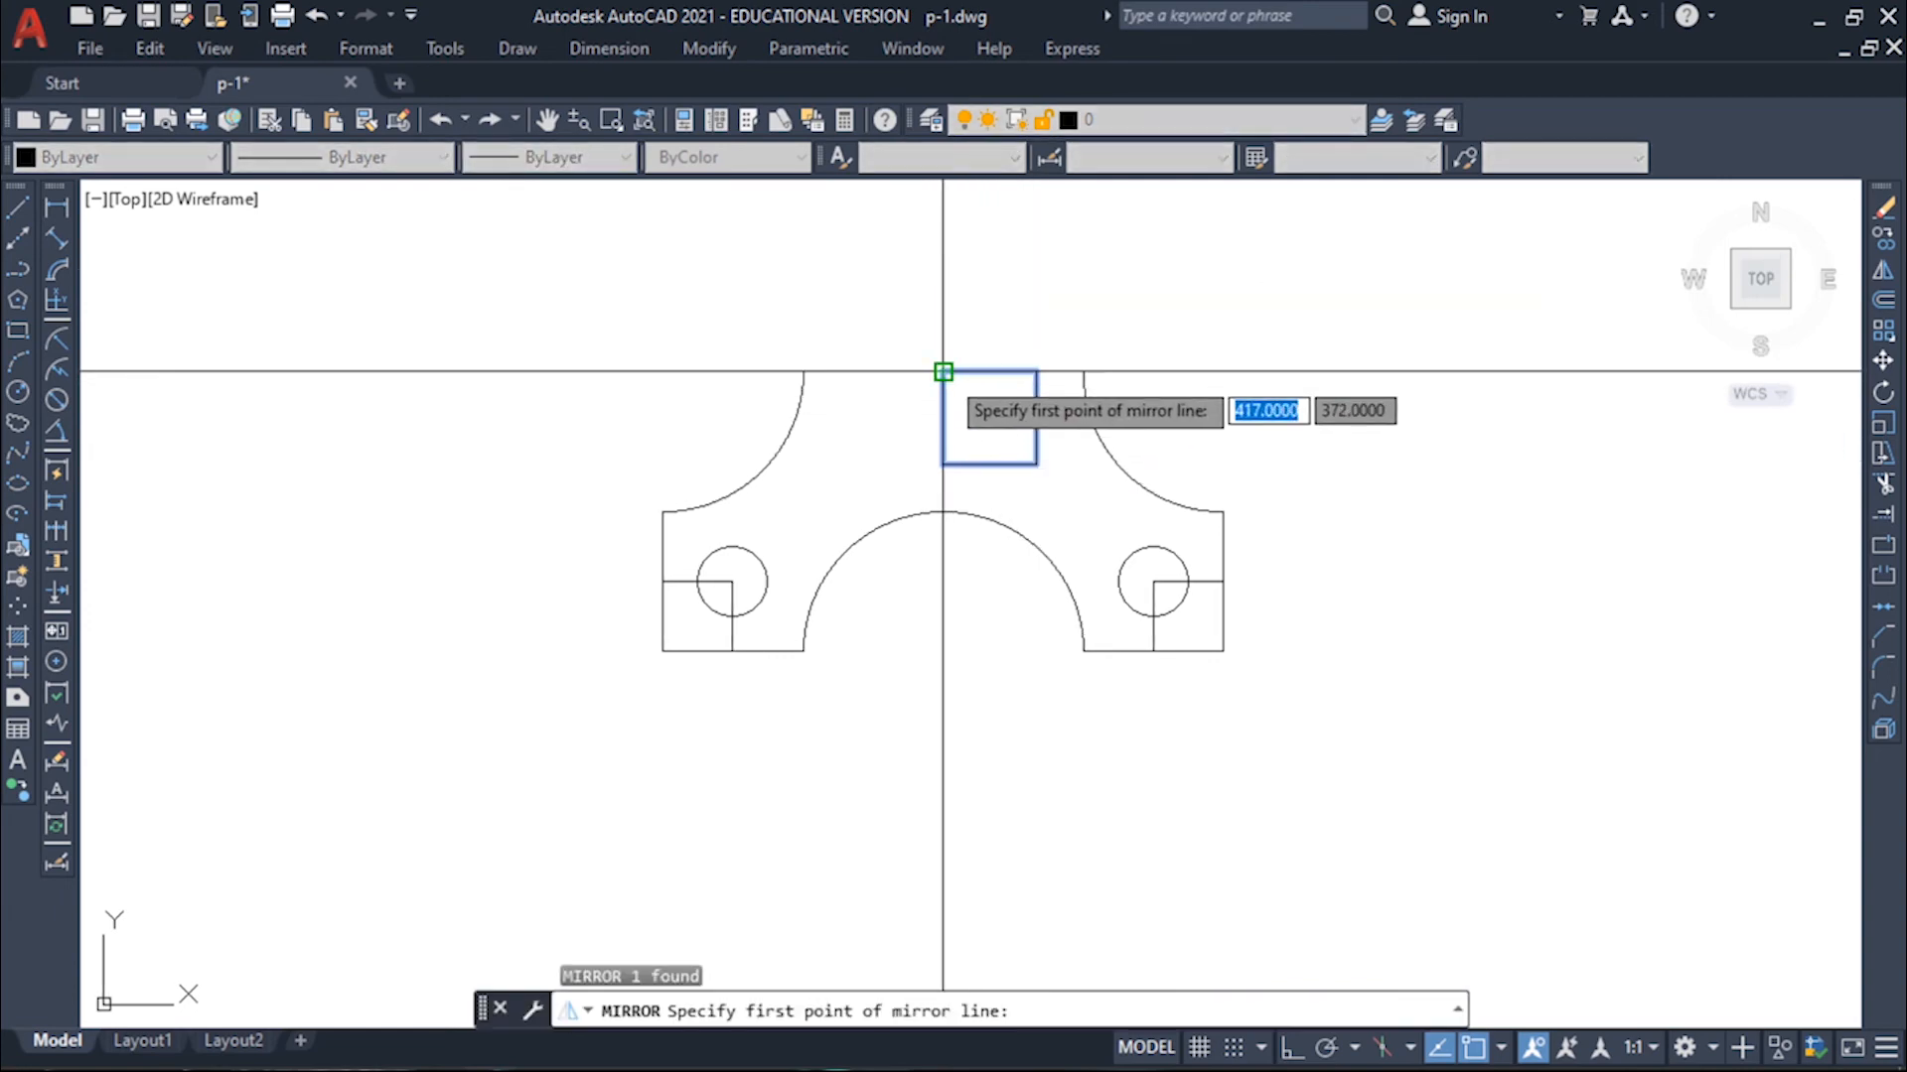
pyautogui.click(943, 372)
pyautogui.click(942, 307)
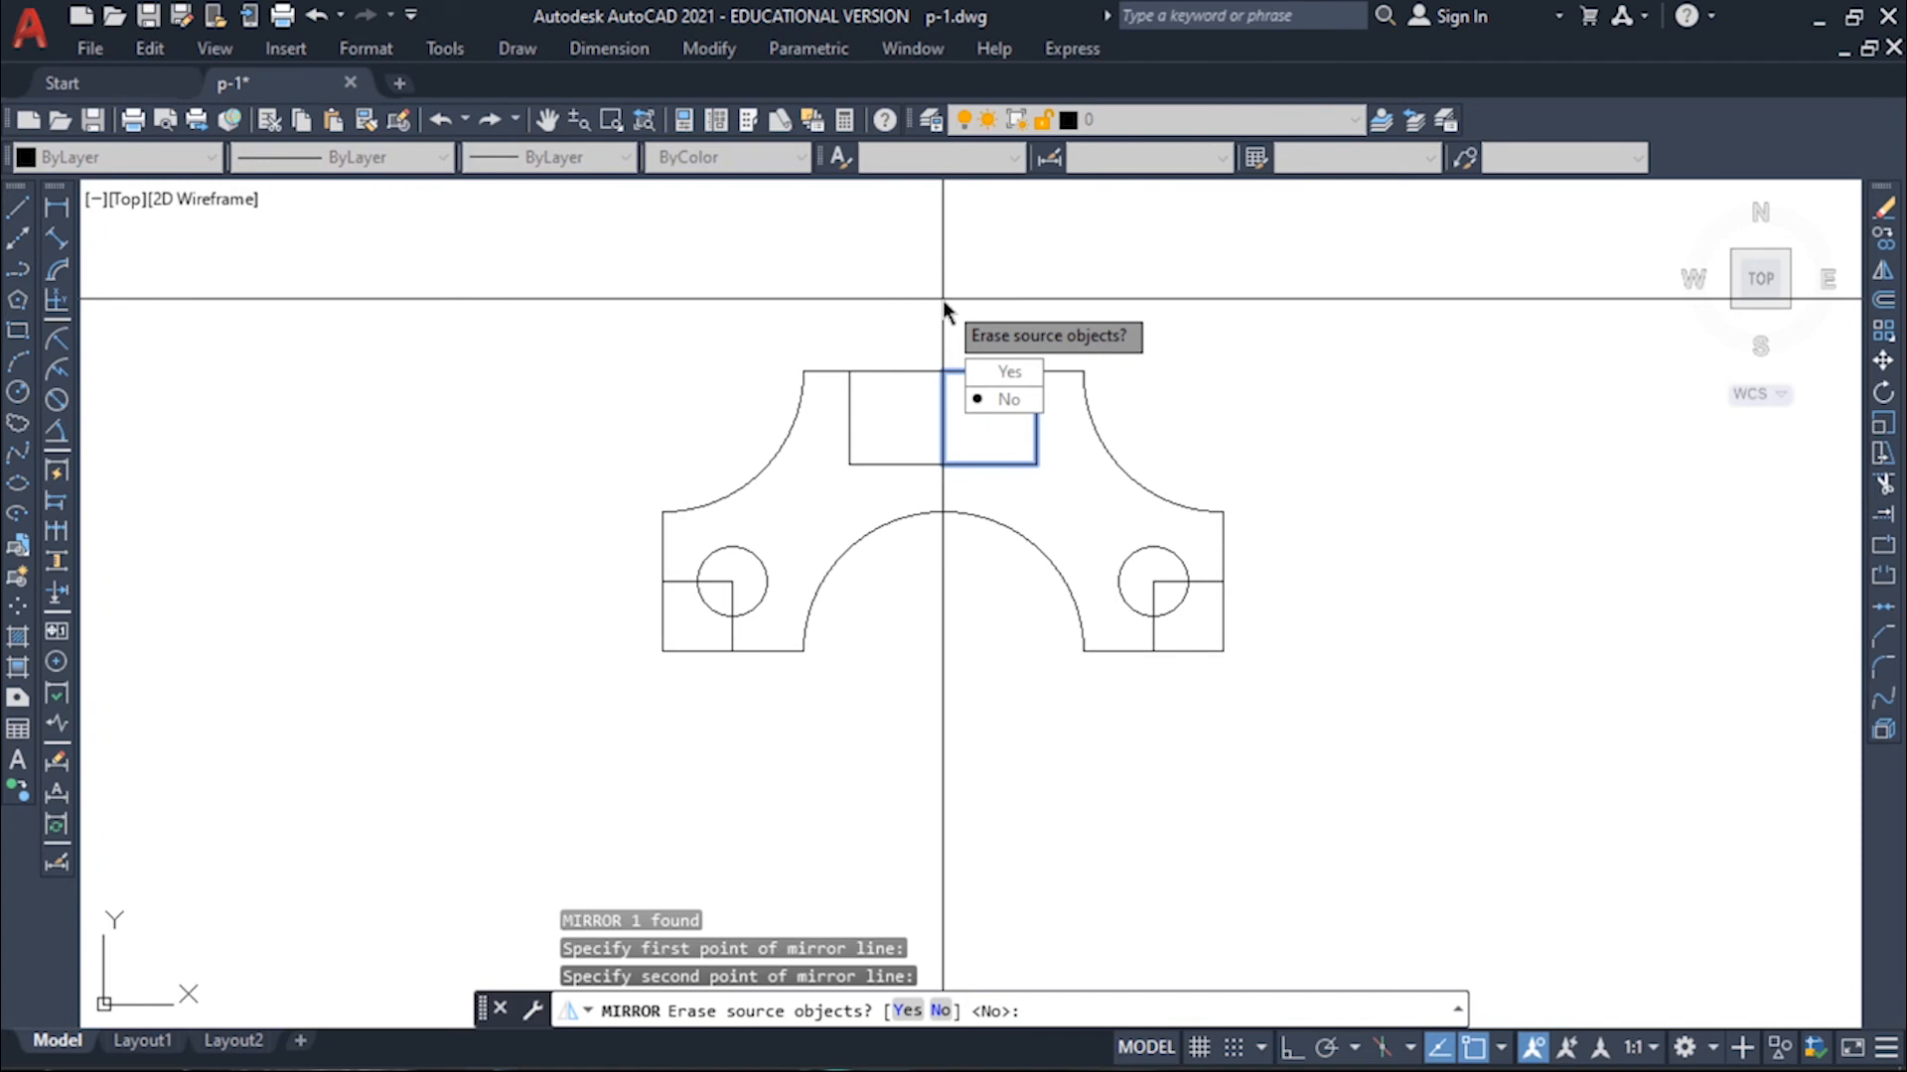
pyautogui.press('Return')
pyautogui.press('Escape')
pyautogui.press('Escape')
pyautogui.press('Escape')
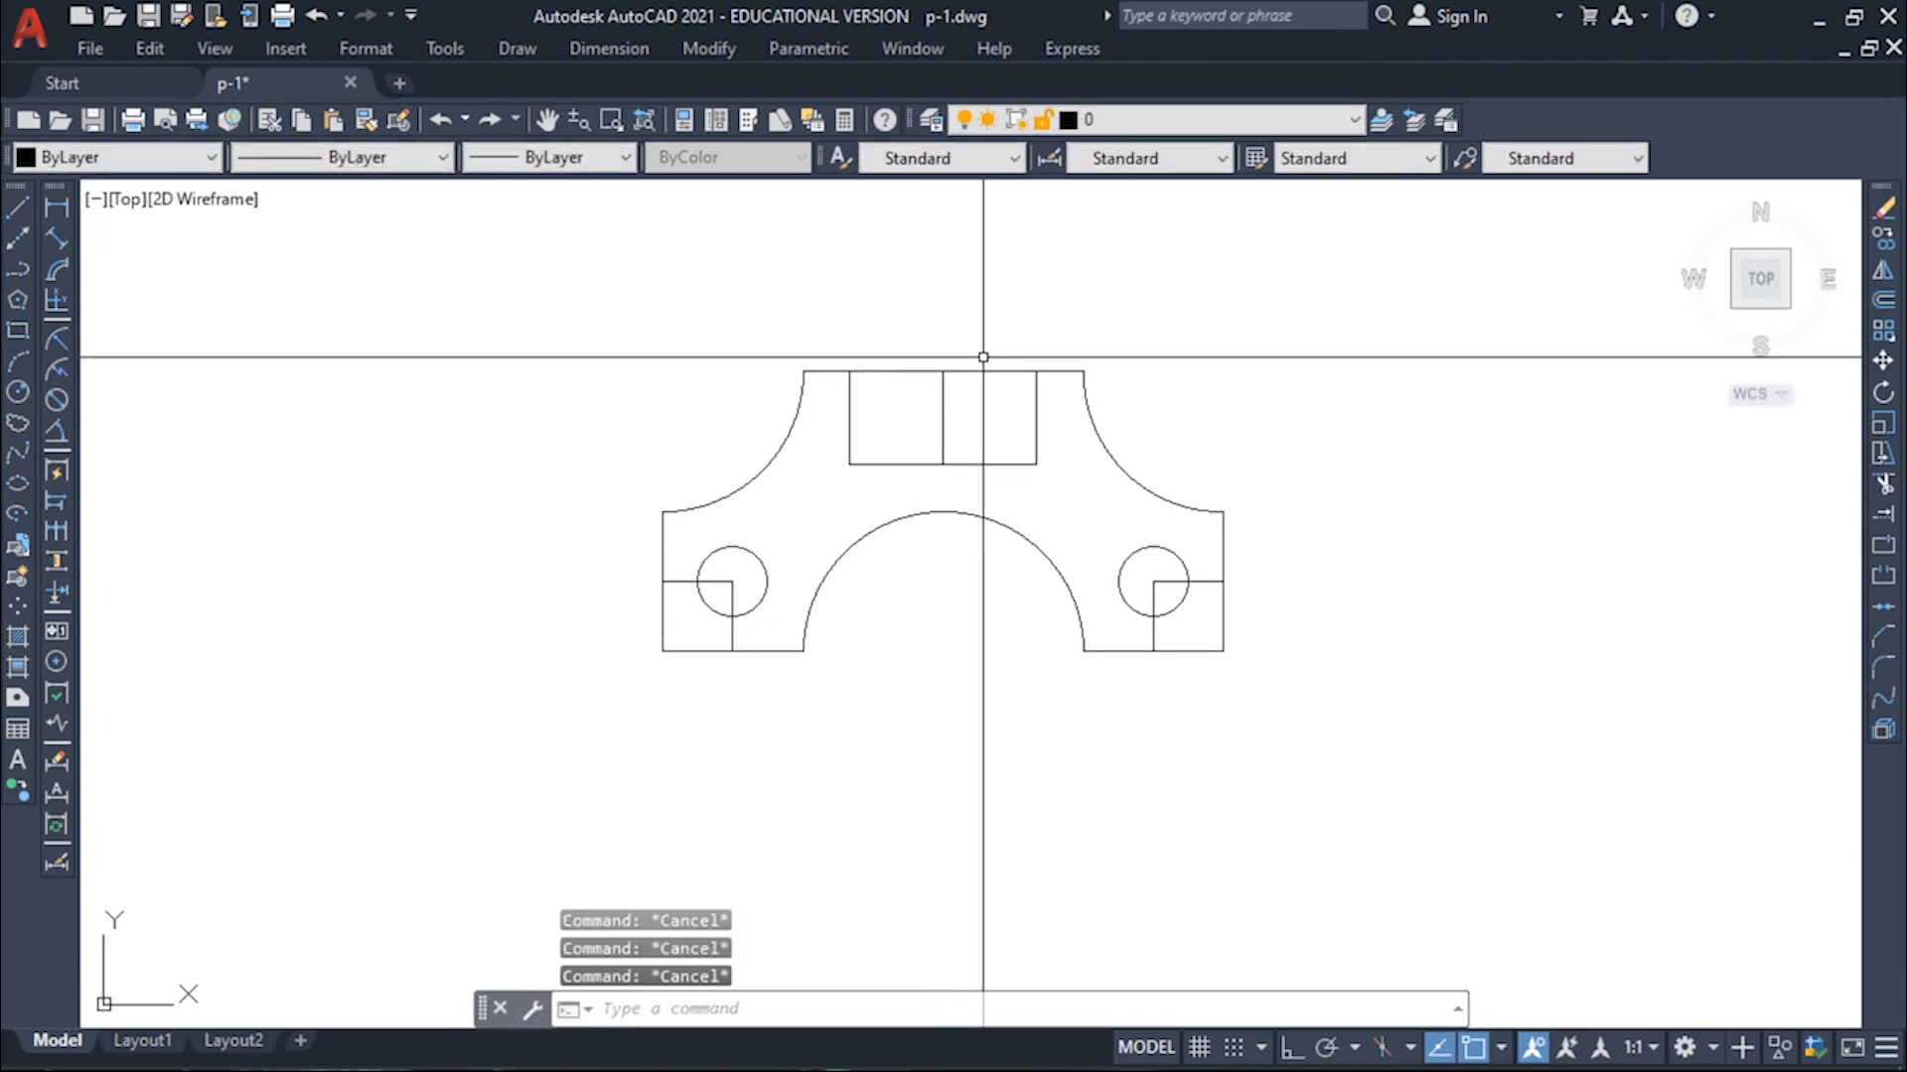
# Step: Draw a 1.75 diameter circle centred on the lower-left corner of the left 2.33 square
pyautogui.write('c')
pyautogui.press('Return')
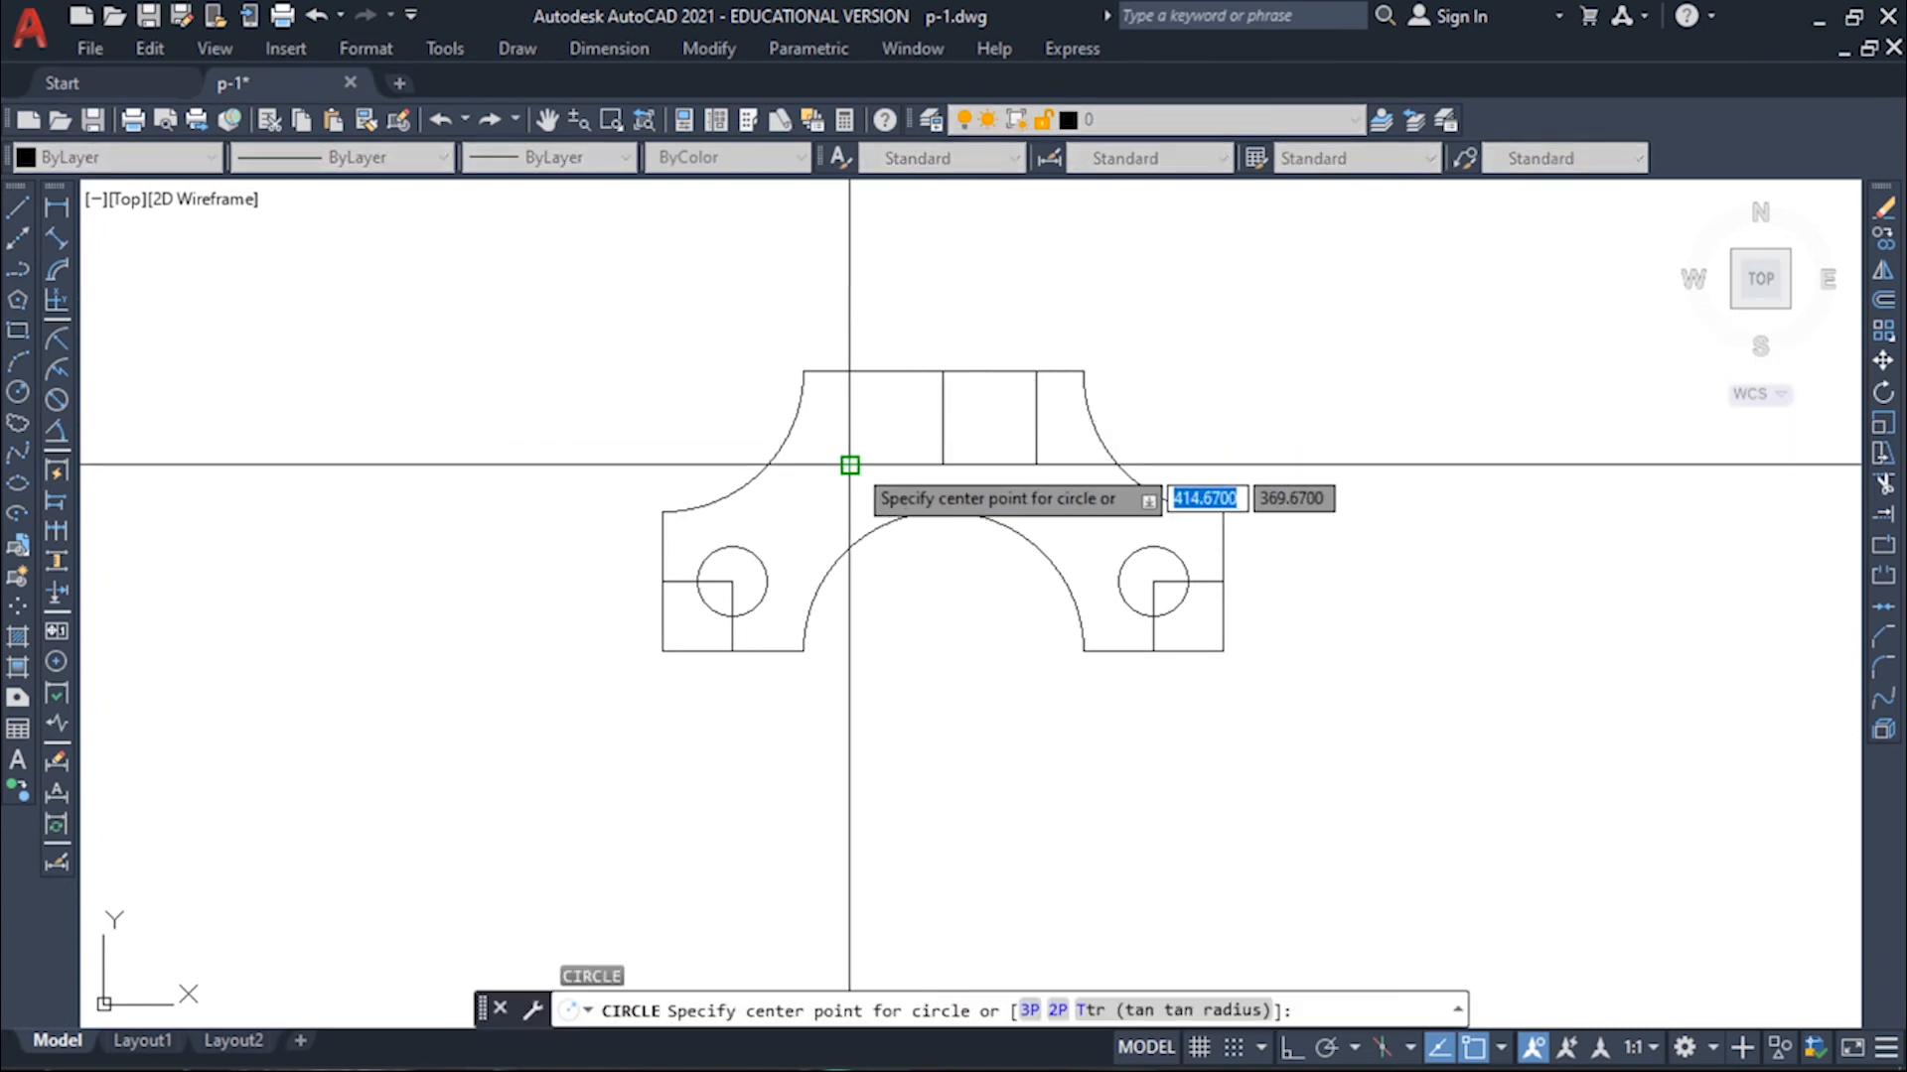
pyautogui.click(849, 465)
pyautogui.write('d')
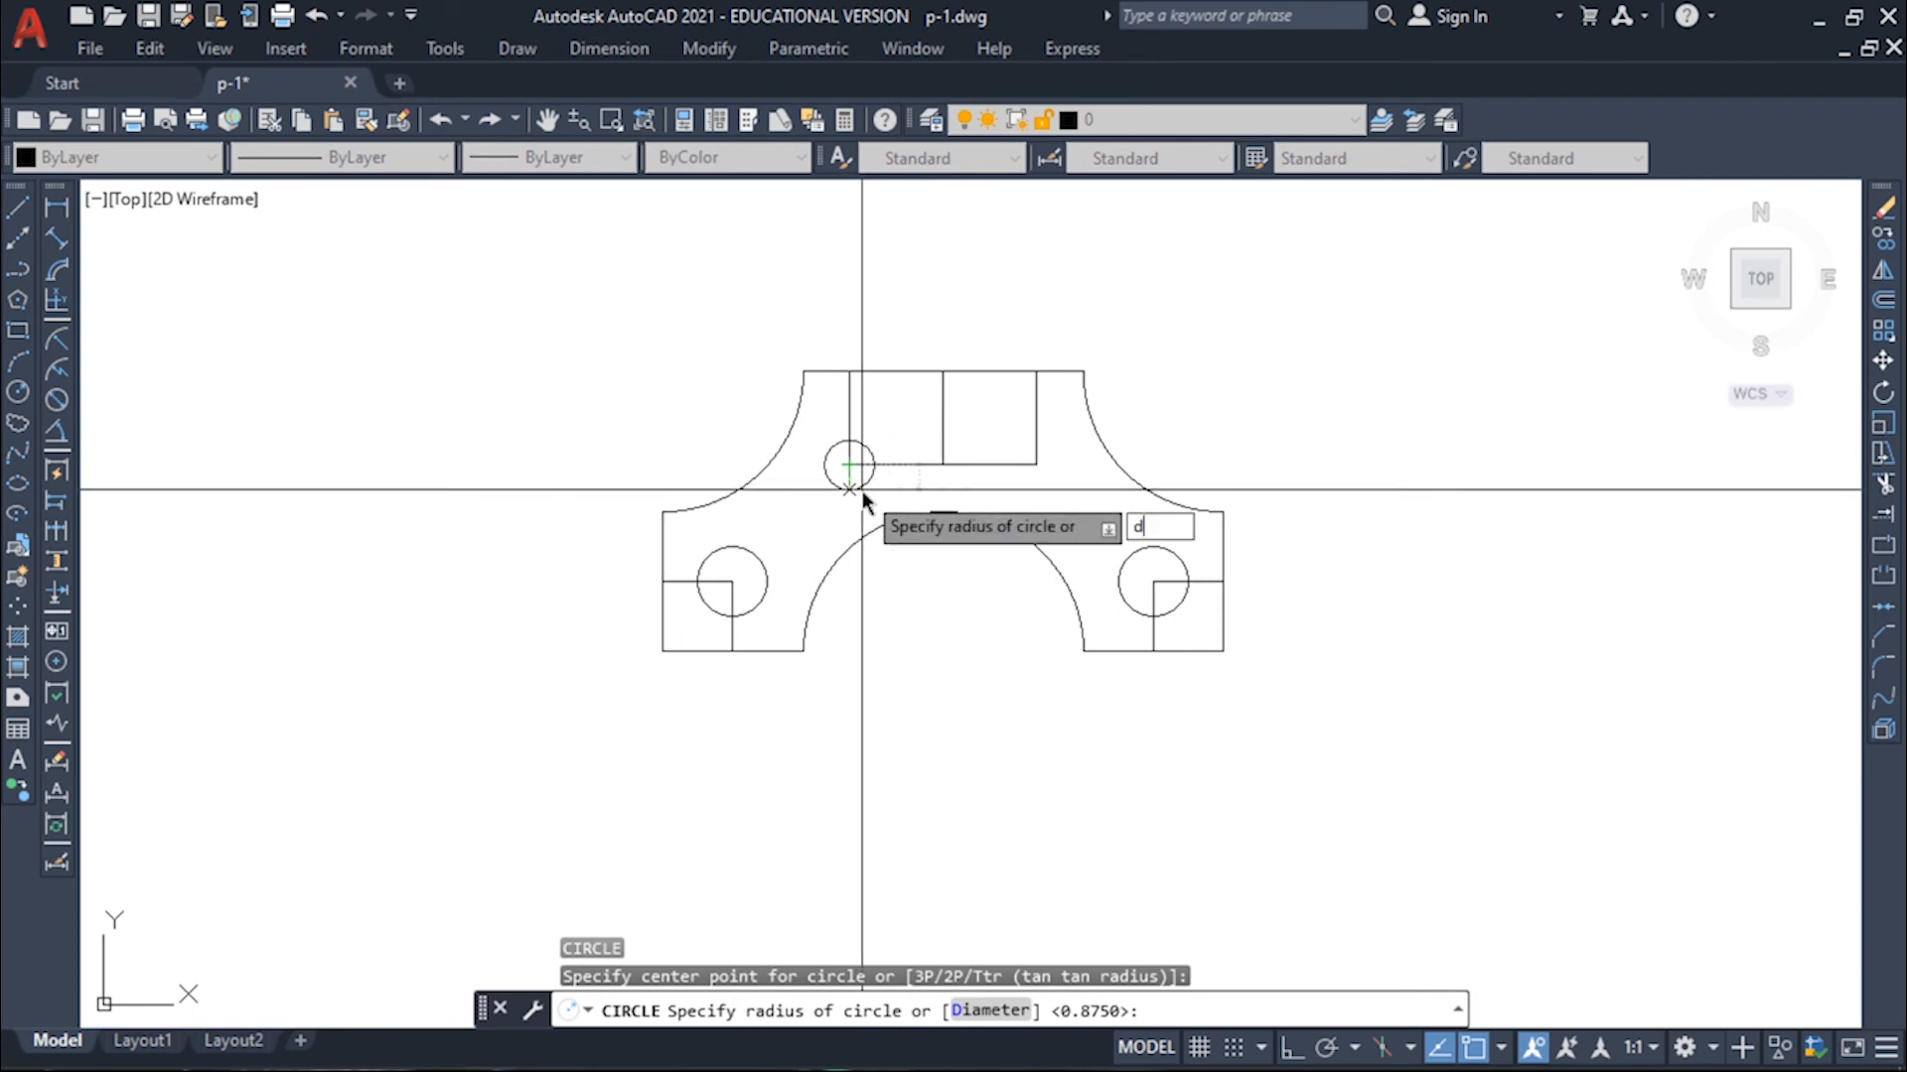
pyautogui.press('Return')
pyautogui.write('1')
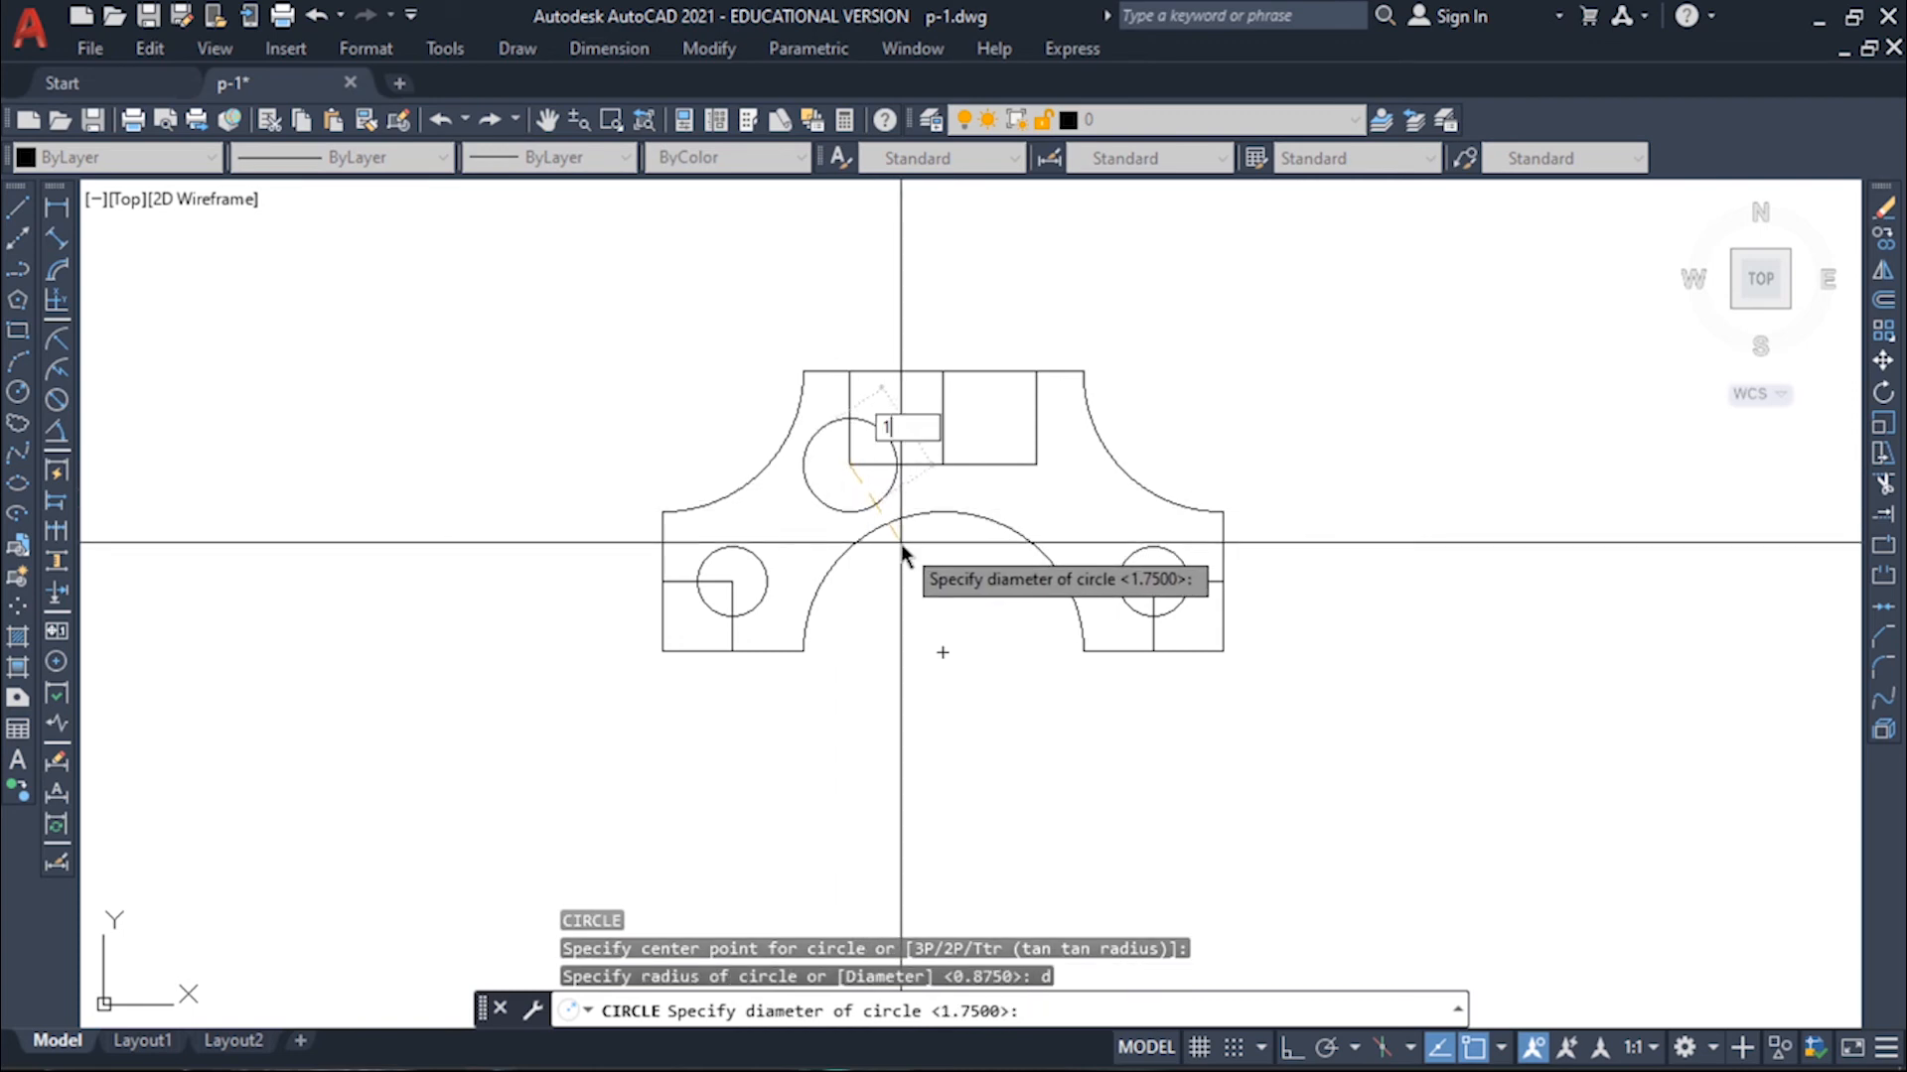
pyautogui.write('.75')
pyautogui.press('Return')
pyautogui.press('Return')
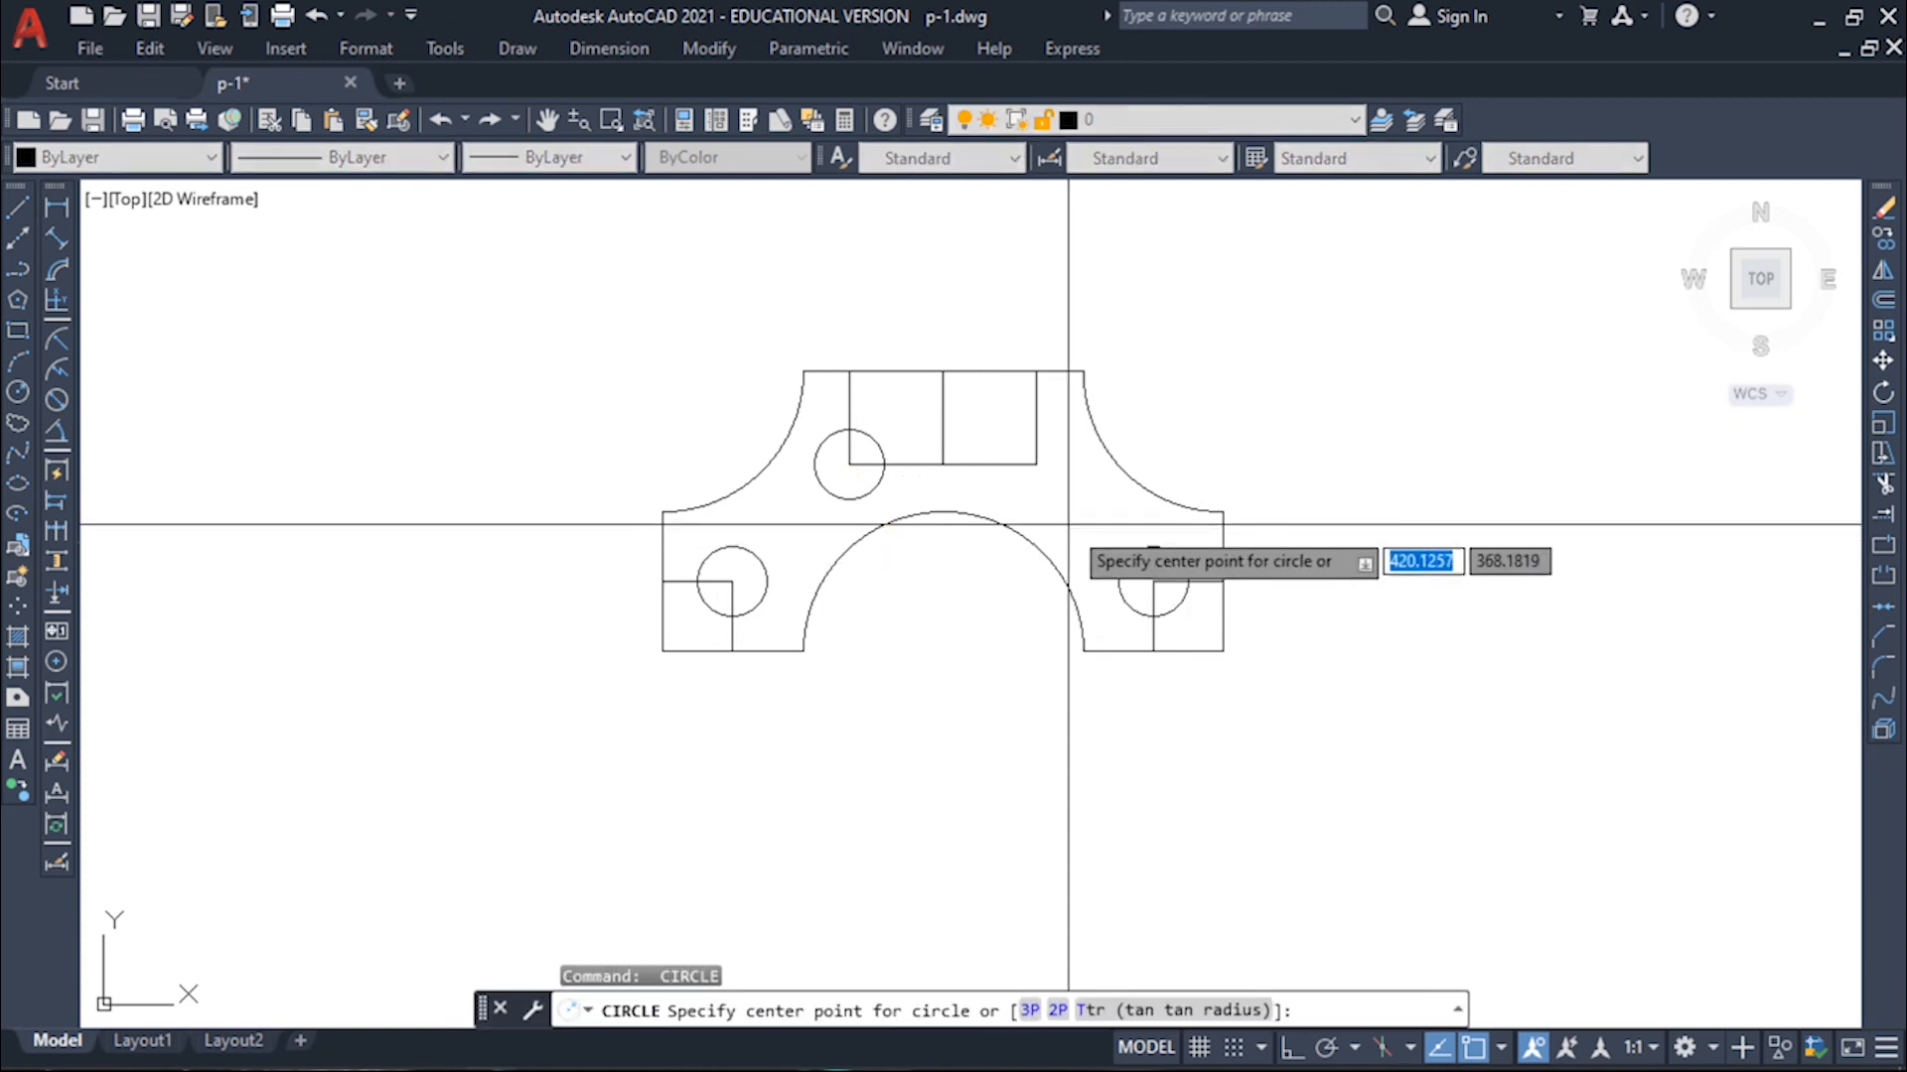
pyautogui.click(1037, 463)
pyautogui.write('1.')
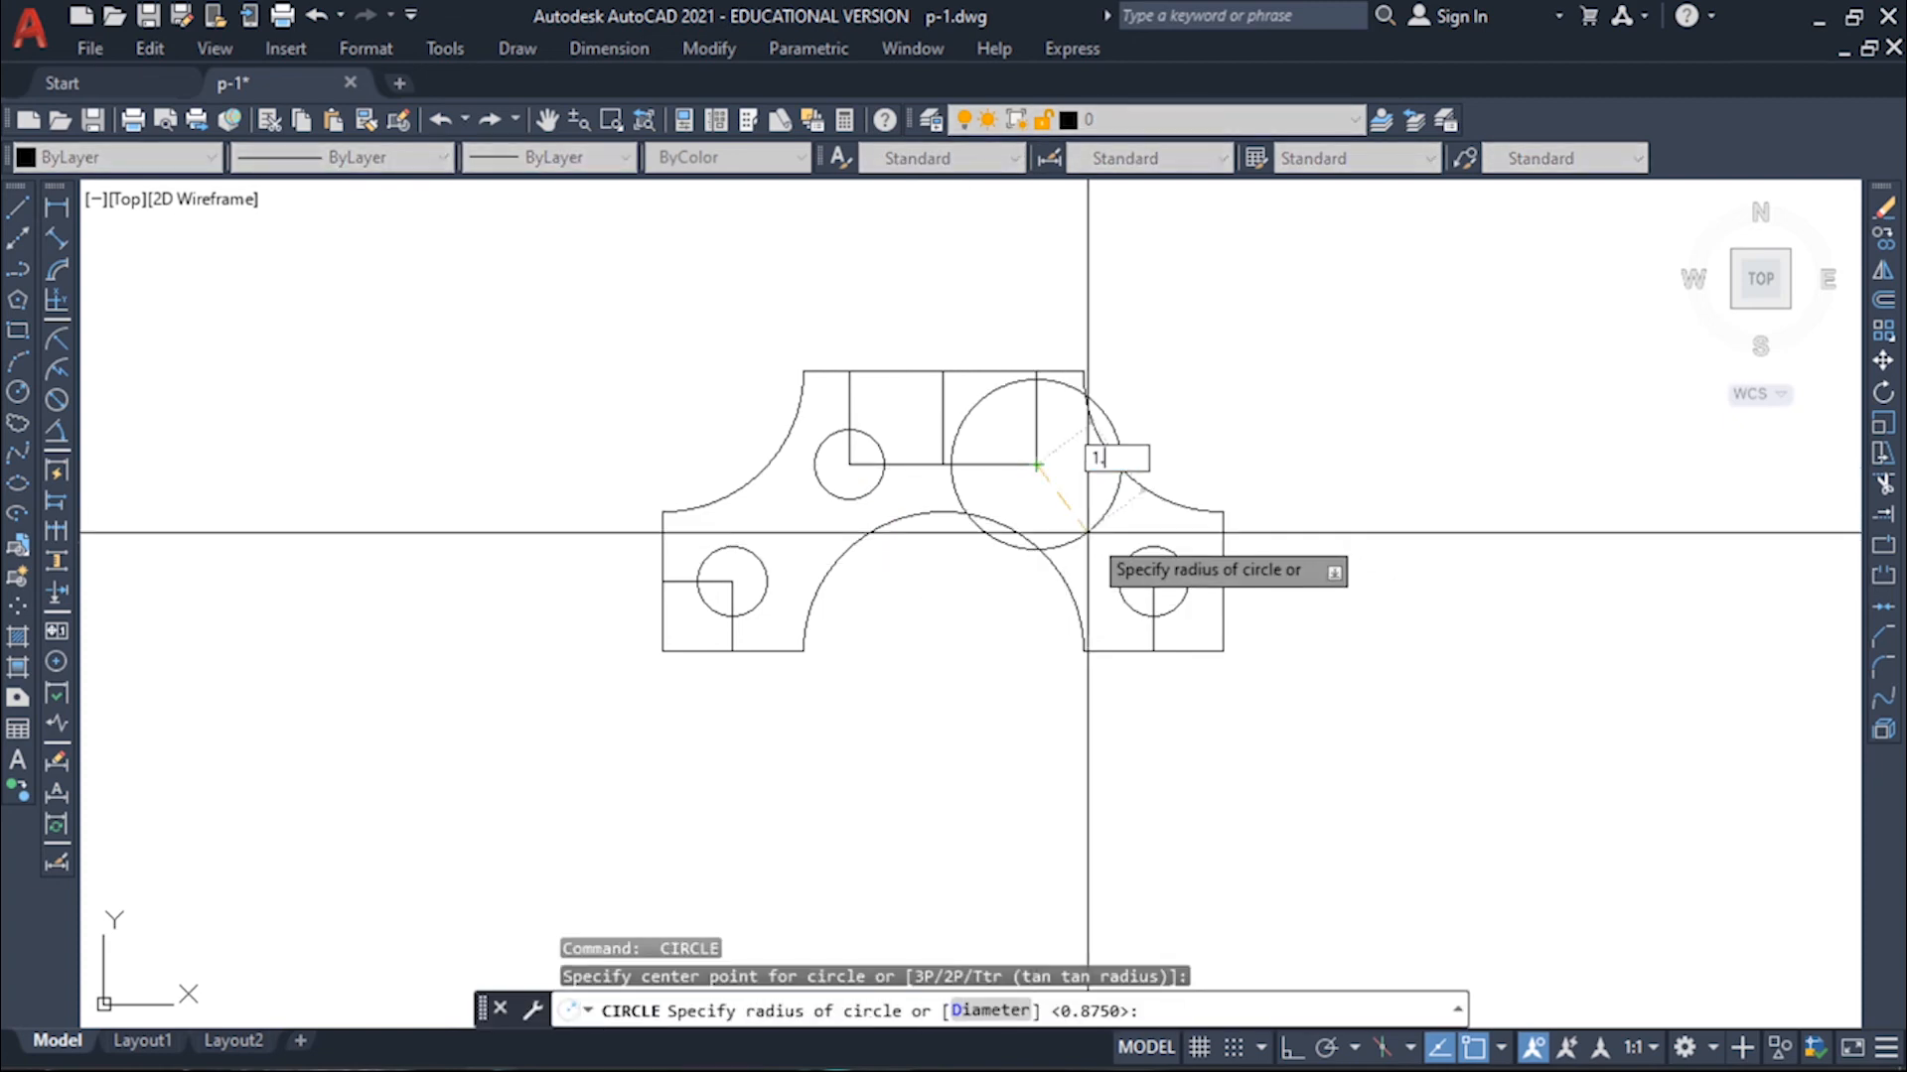
pyautogui.write('75')
pyautogui.press('Return')
pyautogui.hotkey('ctrl', 'z')
# Step: Draw a 1.75 diameter circle centred on the lower-right corner of the right 2.33 square
pyautogui.press('Return')
pyautogui.click(1036, 464)
pyautogui.write('d')
pyautogui.press('Return')
pyautogui.write('1.75')
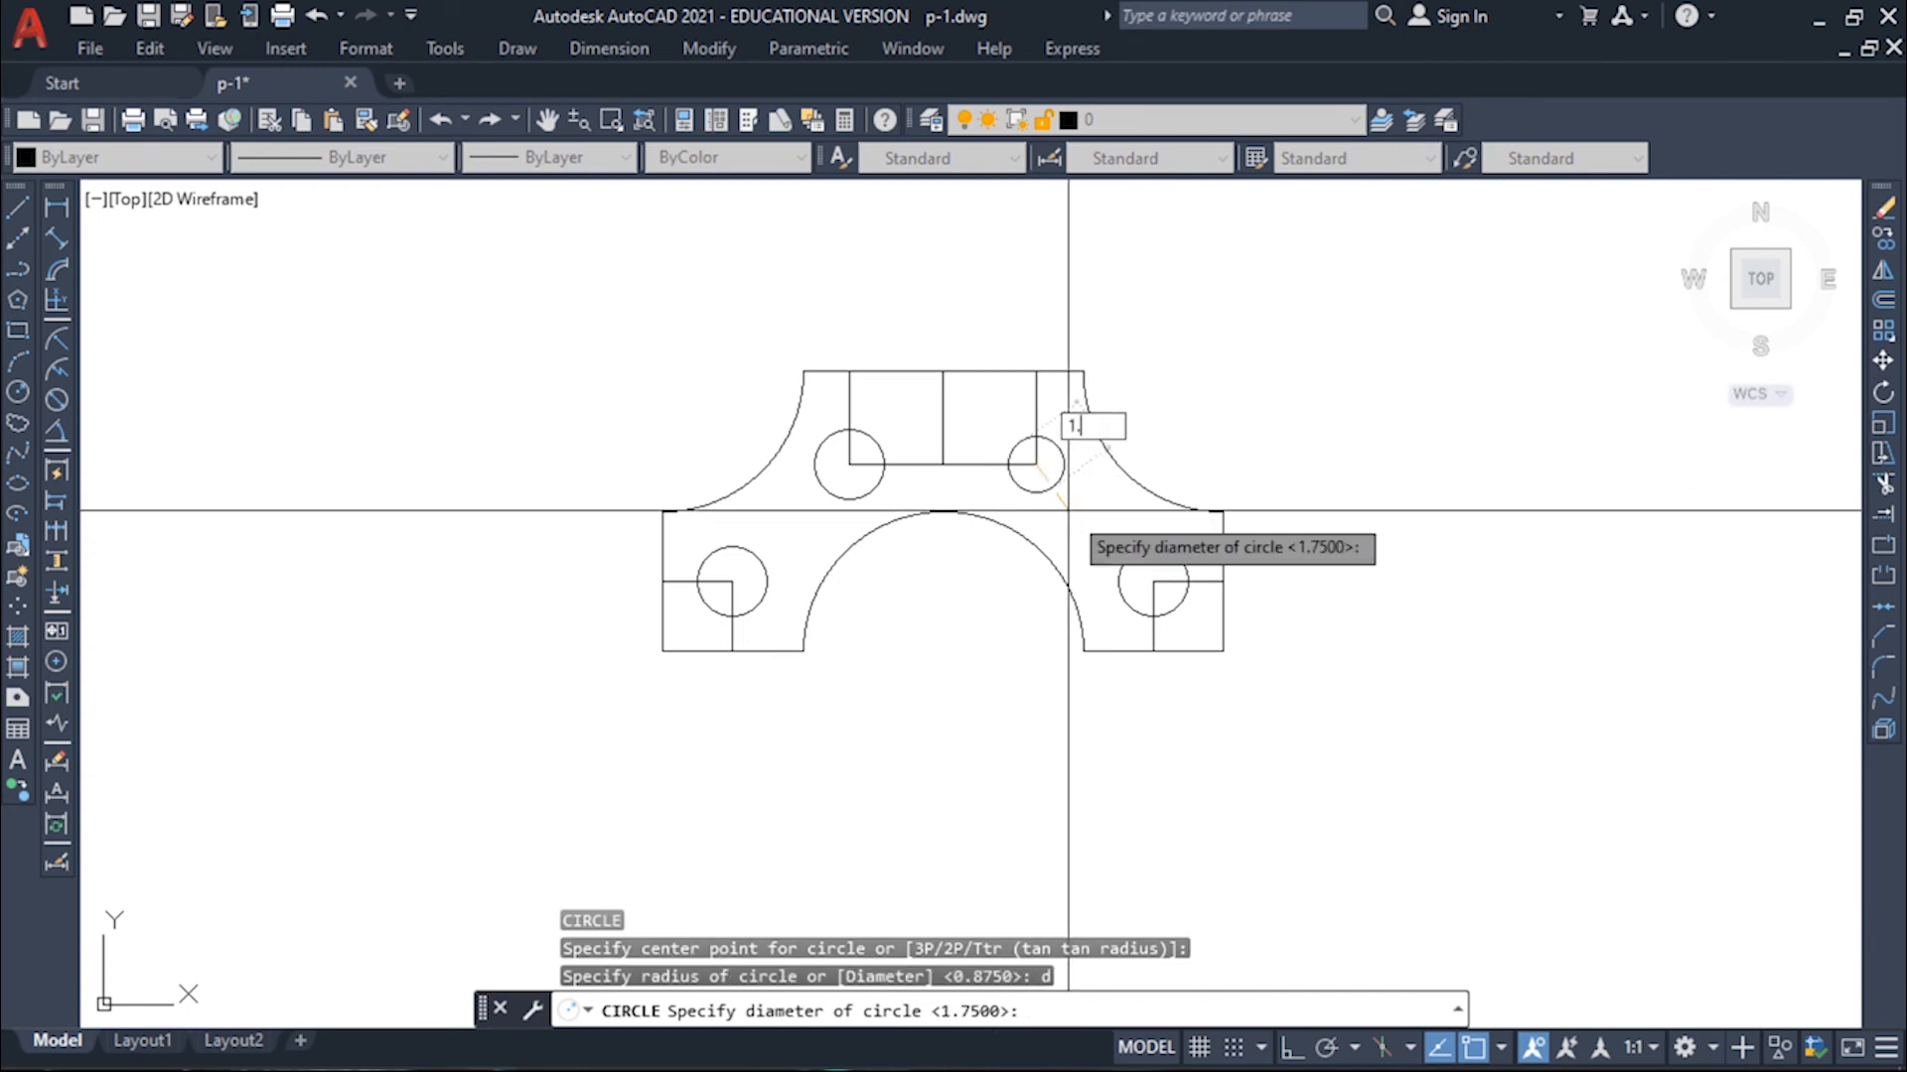
pyautogui.press('Return')
pyautogui.press('Escape')
pyautogui.press('Escape')
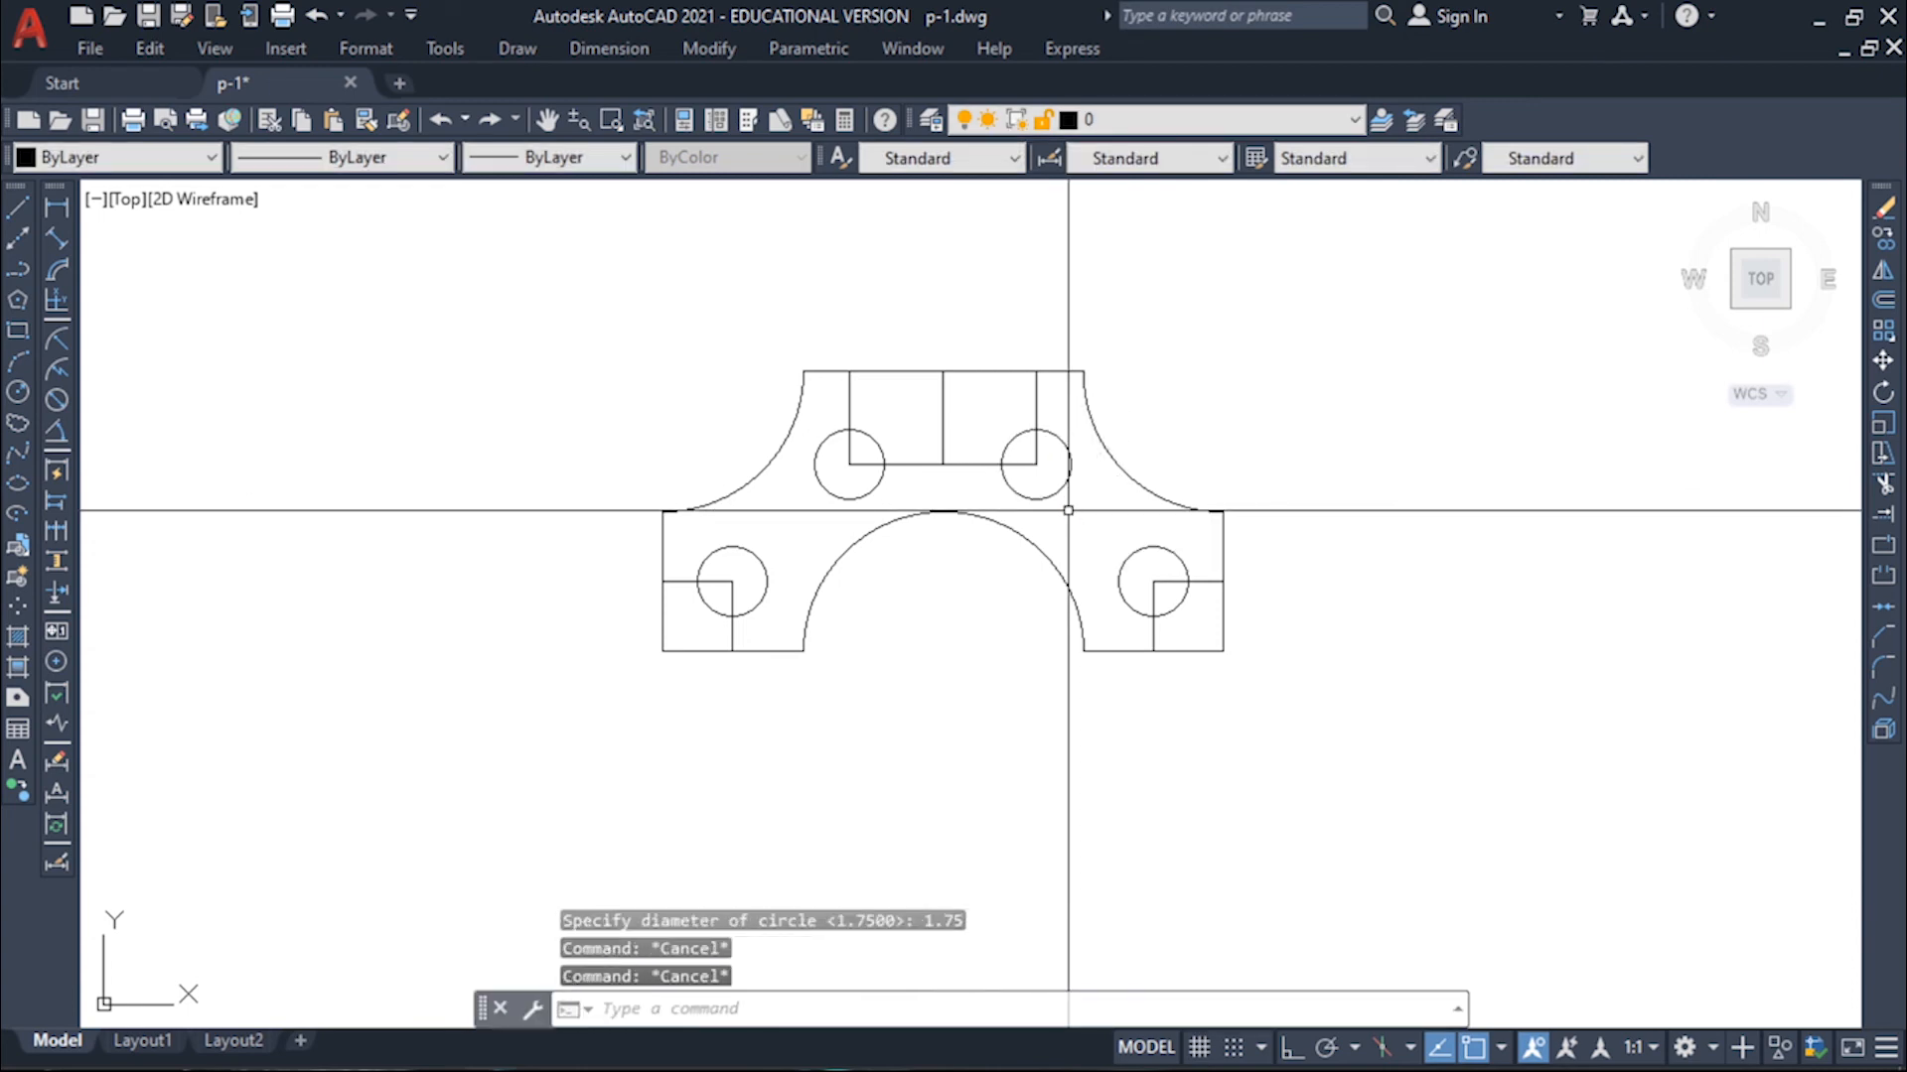
# Step: Erase the two 2.33 construction squares below the plate's top edge
pyautogui.click(970, 472)
pyautogui.click(944, 417)
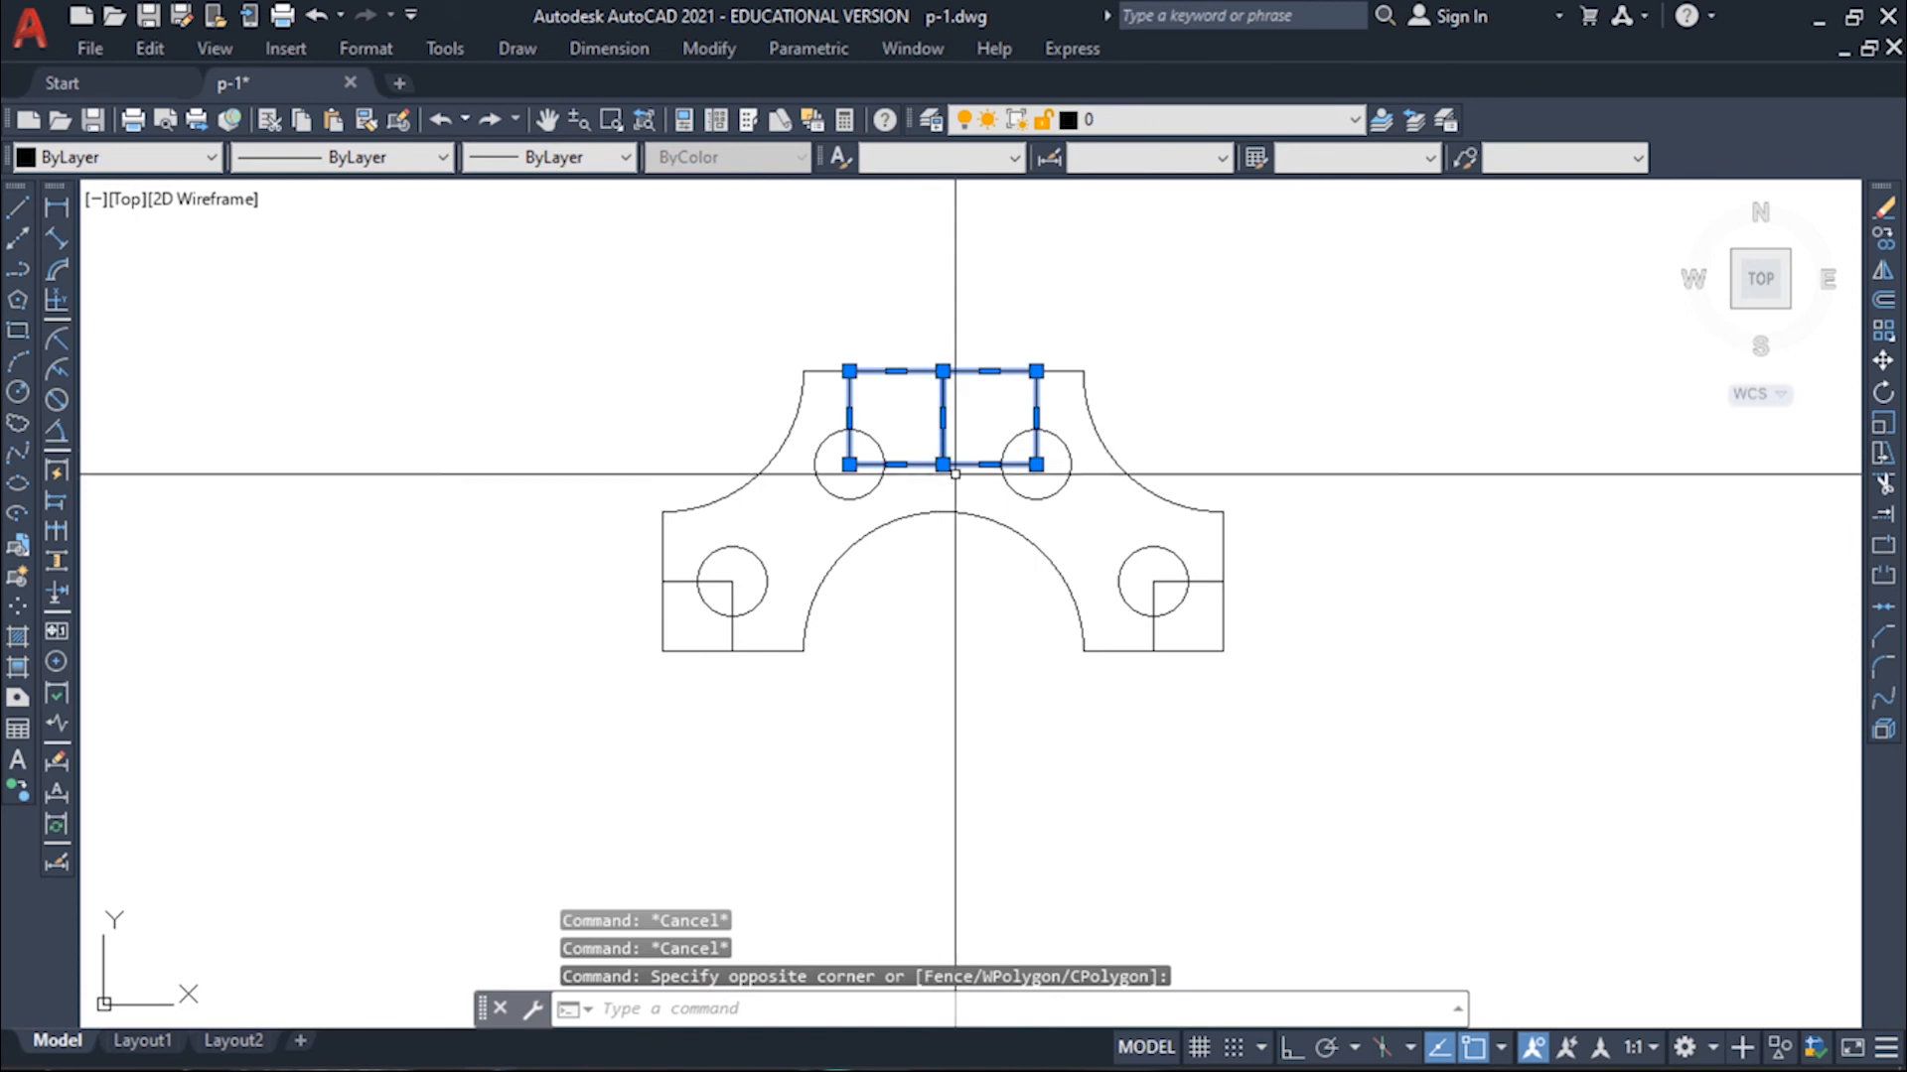
pyautogui.write('E')
pyautogui.press('Return')
pyautogui.press('Escape')
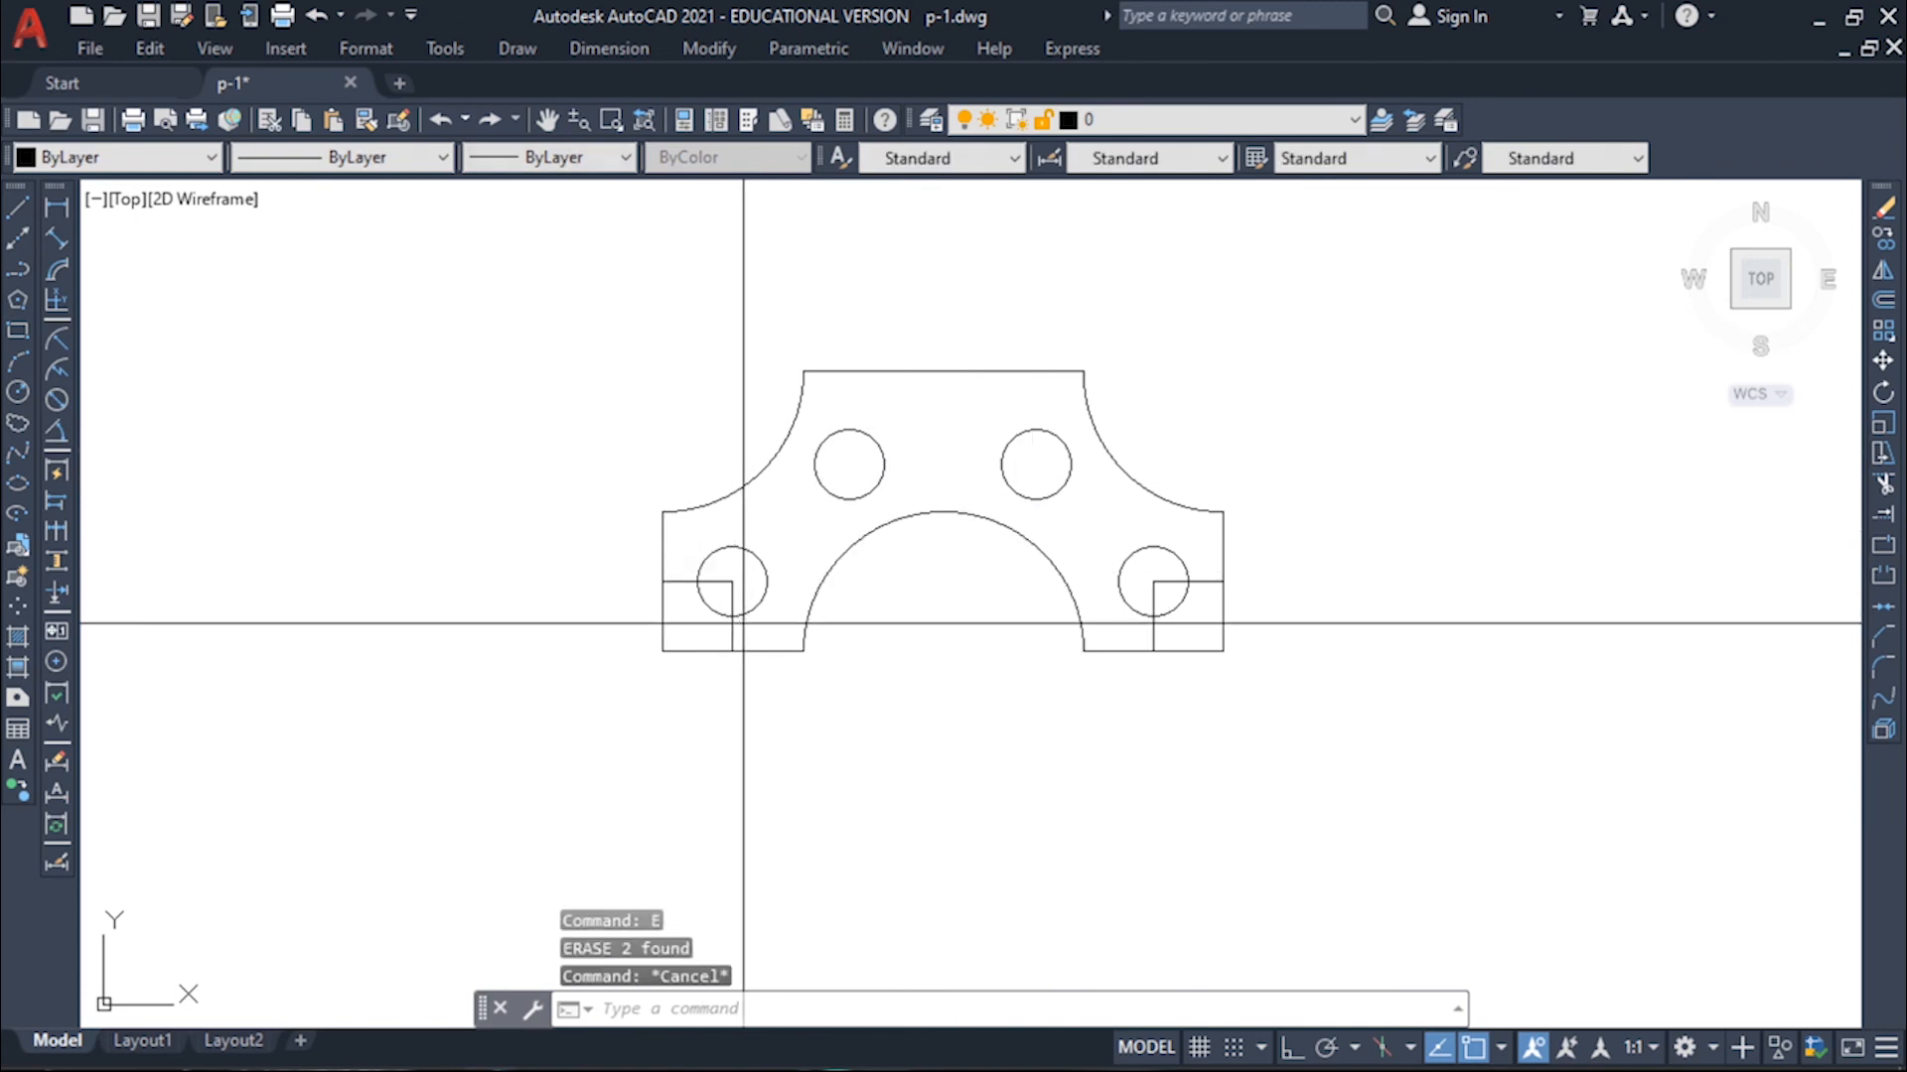
# Step: Erase the construction squares in the plate's two lower corners, keeping the circles
pyautogui.click(745, 622)
pyautogui.click(697, 626)
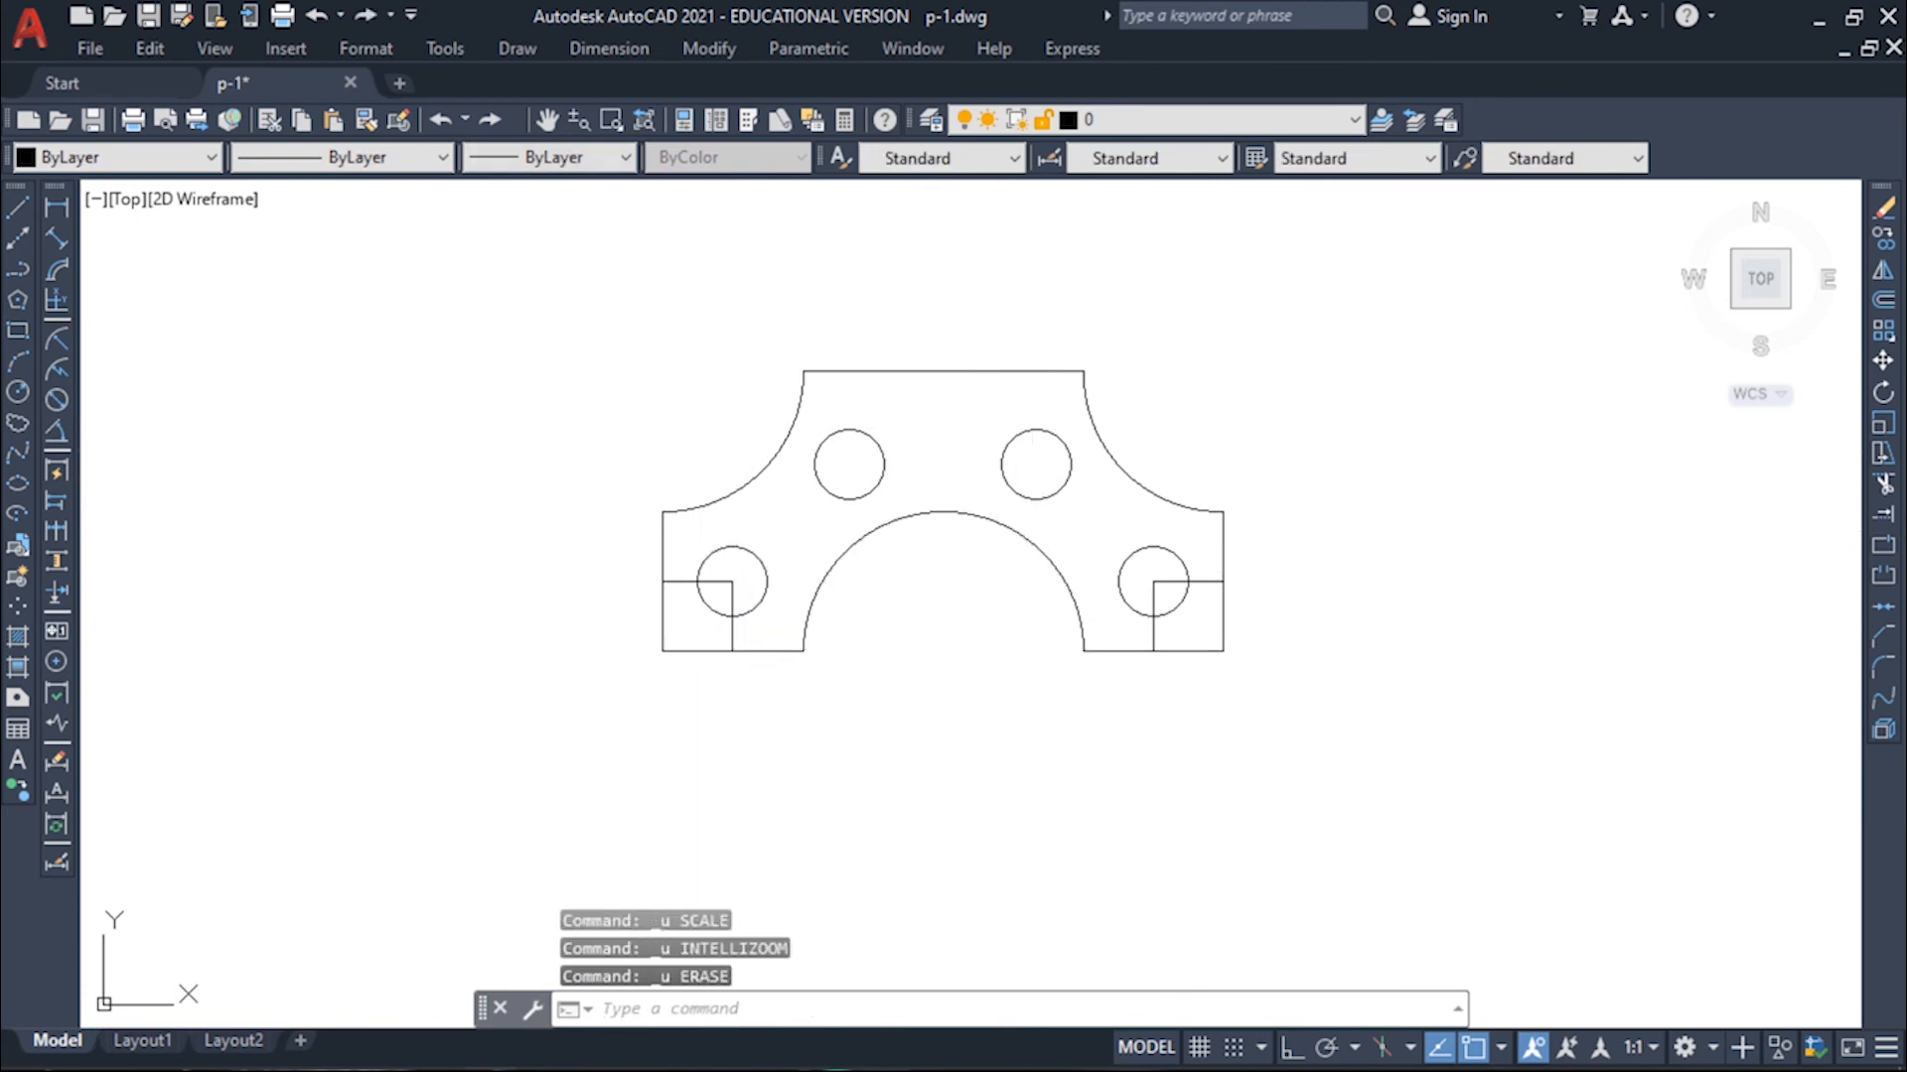
pyautogui.hotkey('ctrl', 'y')
pyautogui.click(1300, 716)
pyautogui.click(540, 274)
pyautogui.write('sc')
pyautogui.press('Return')
pyautogui.write('1')
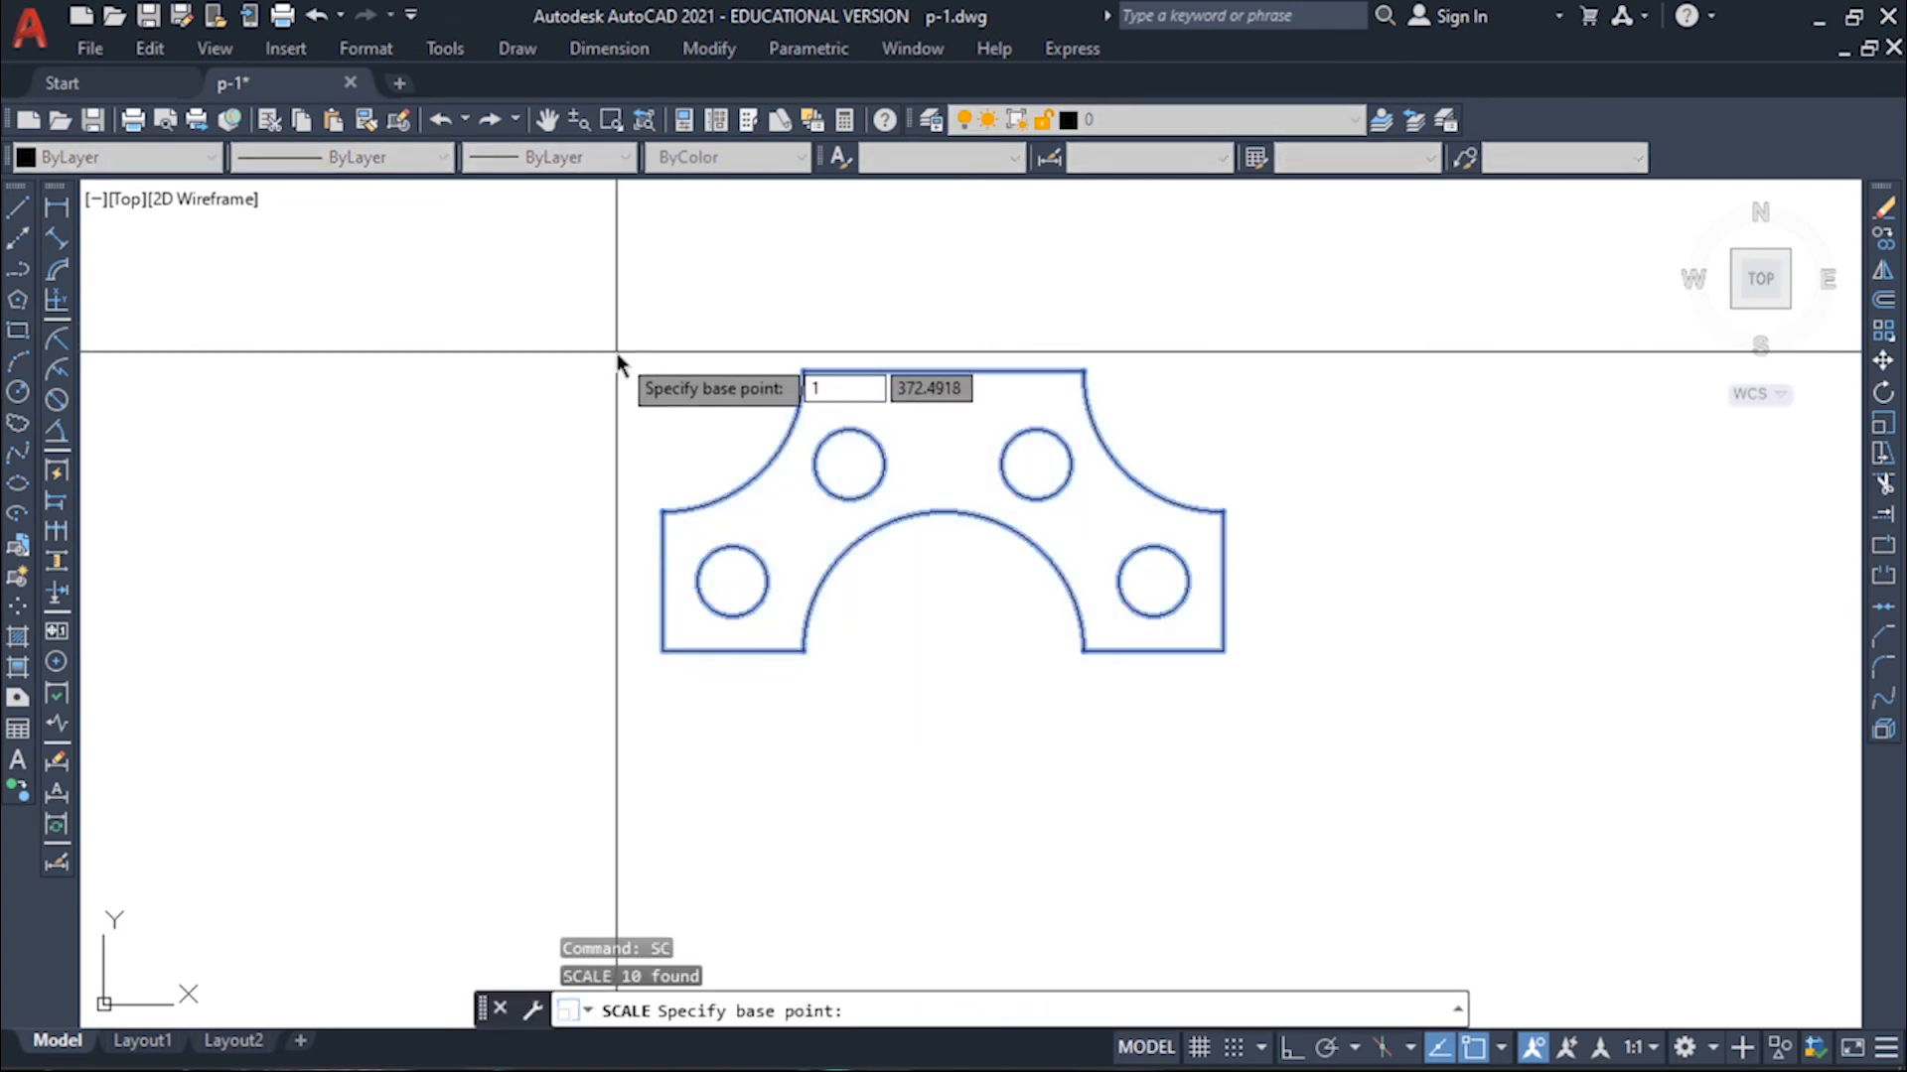
pyautogui.write('0')
pyautogui.press('Return')
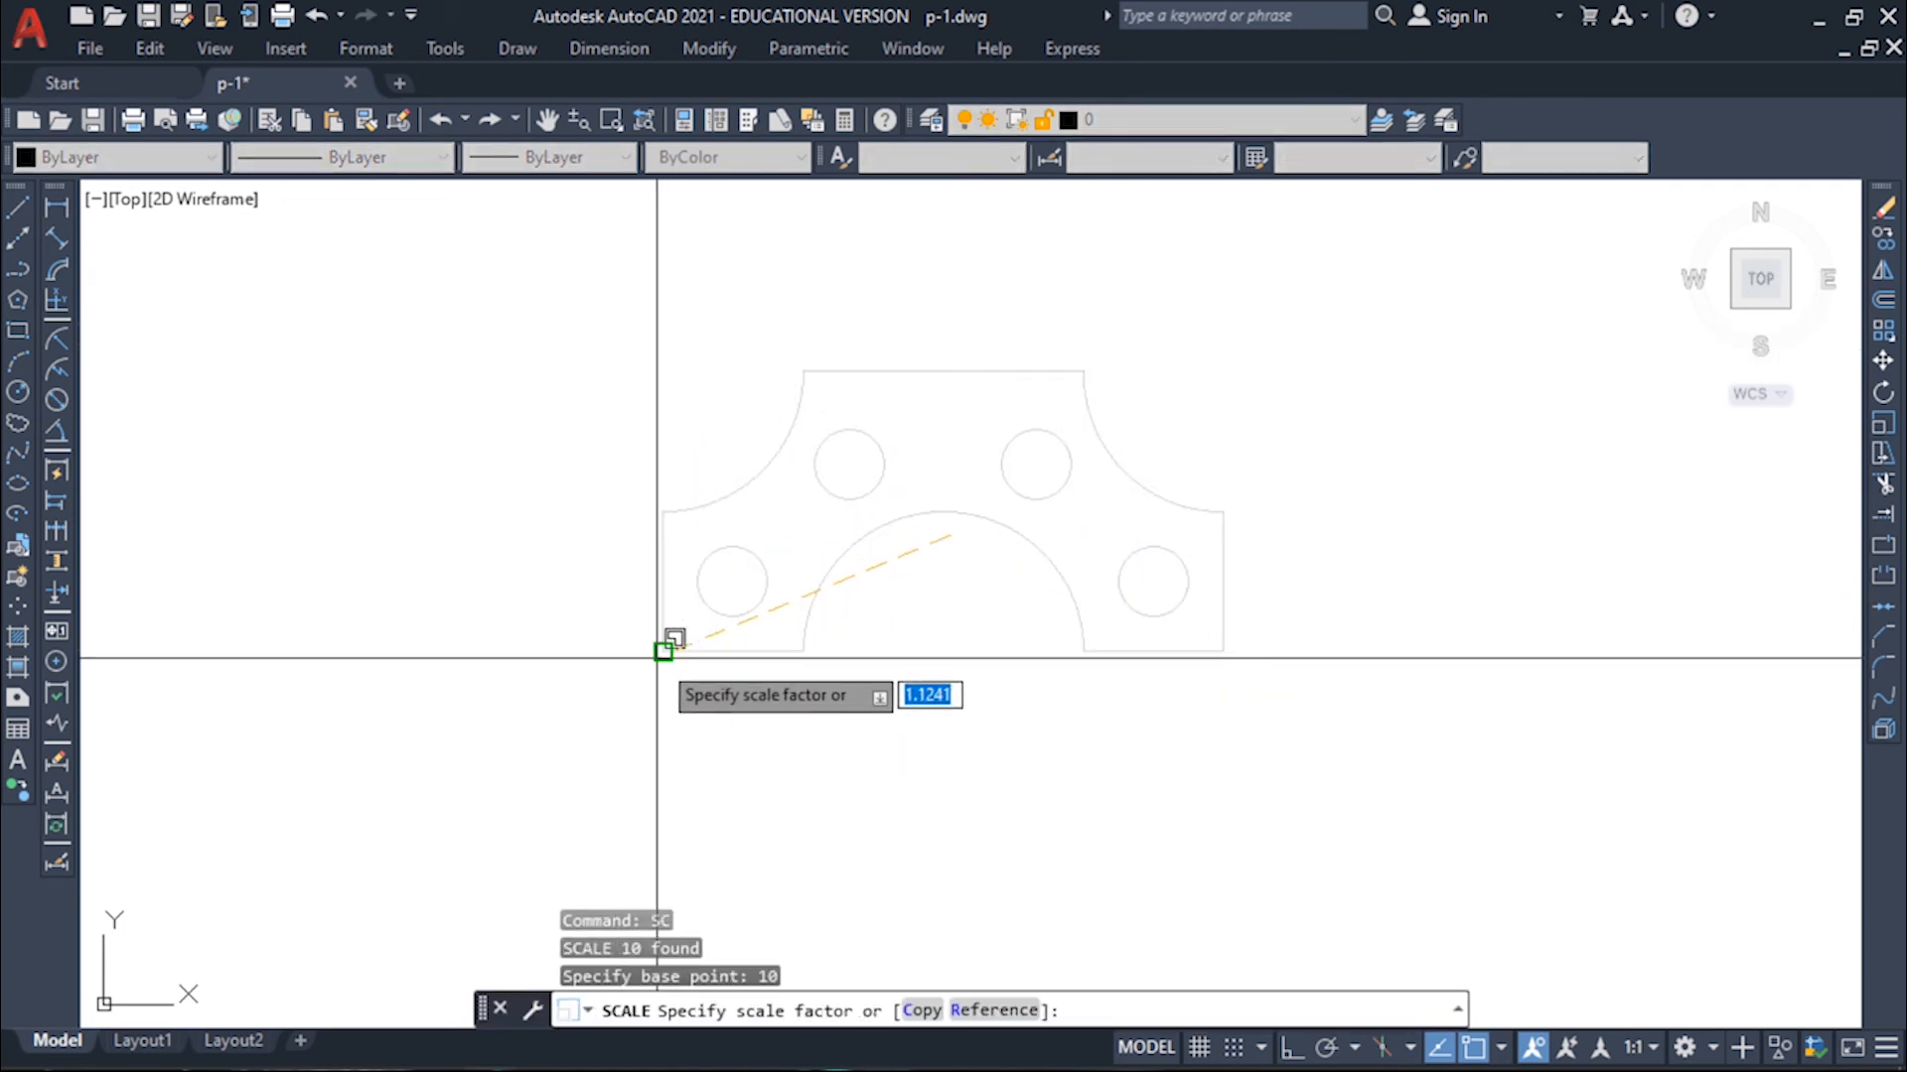
pyautogui.press('Escape')
# Step: Scale the whole plate with its four holes by a factor of 10 from its lower-left corner
pyautogui.click(1347, 768)
pyautogui.click(471, 298)
pyautogui.write('s')
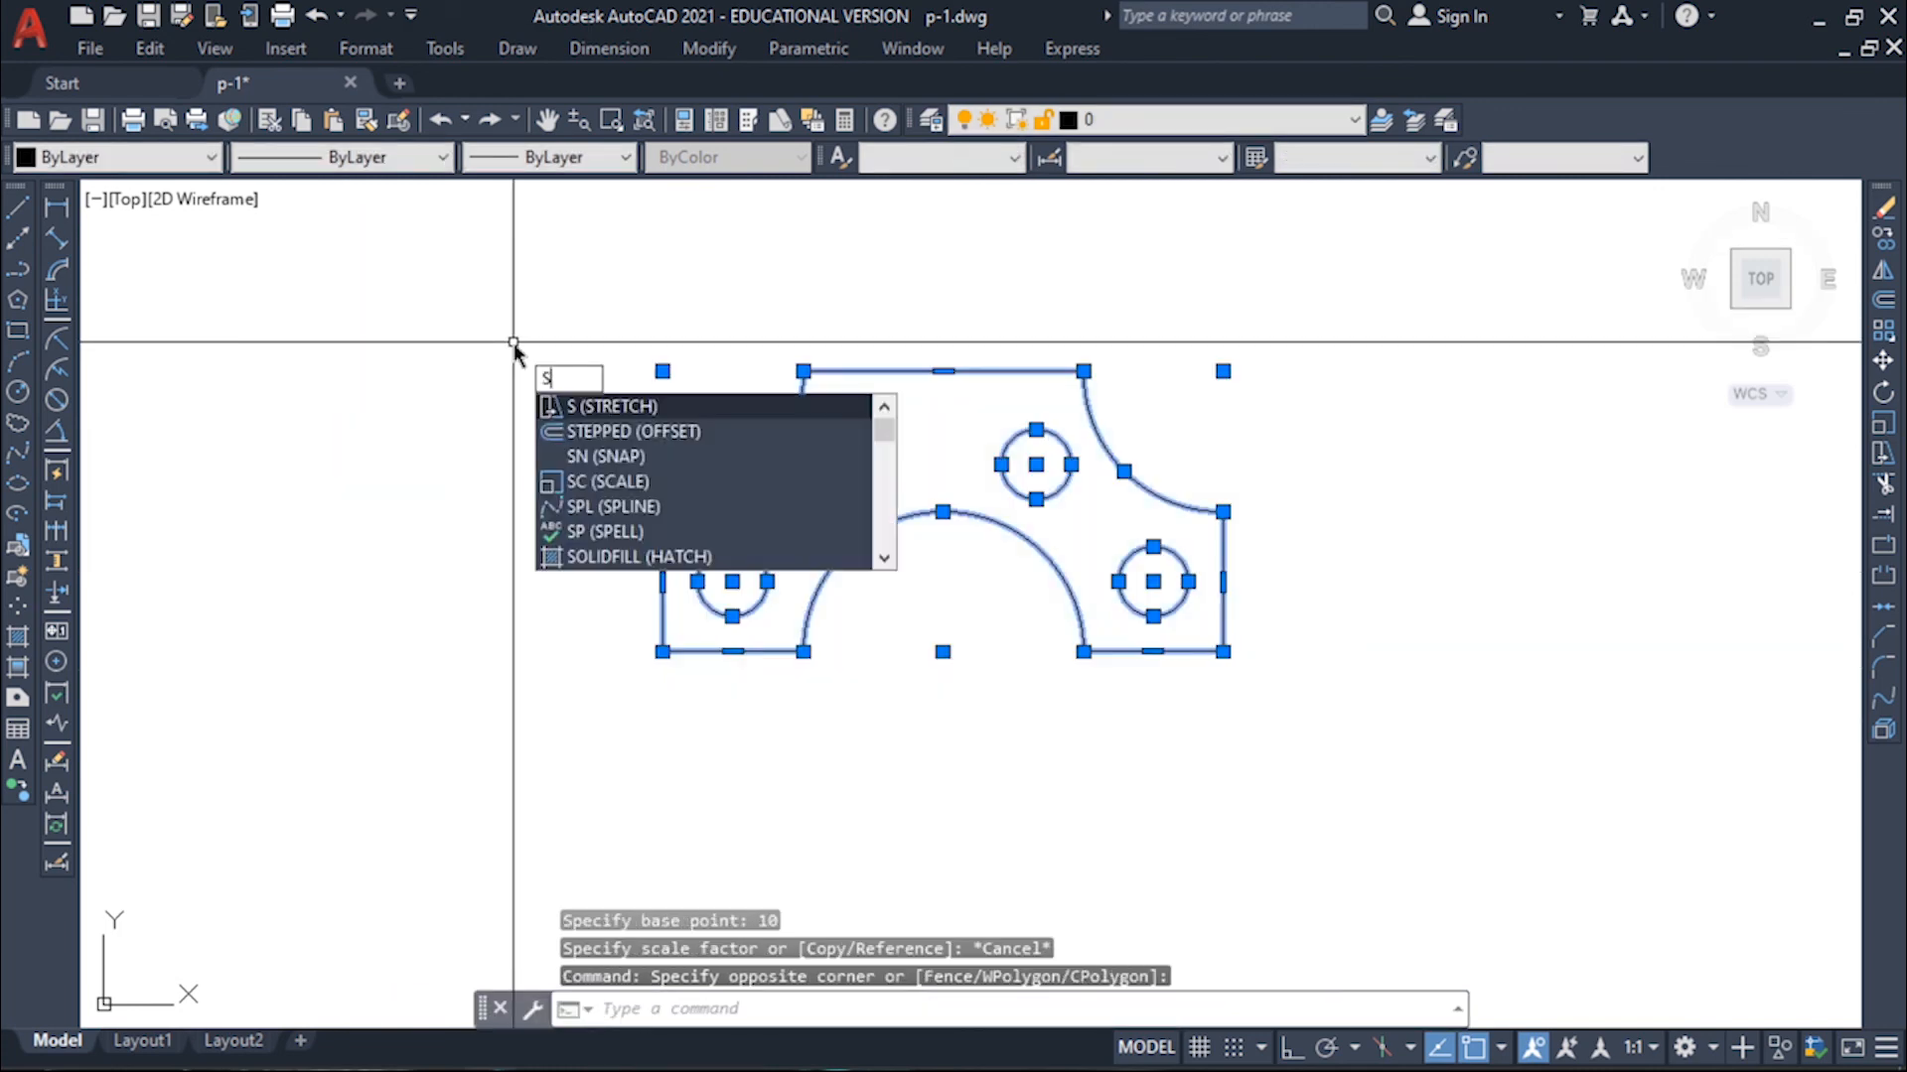
pyautogui.write('c')
pyautogui.press('Return')
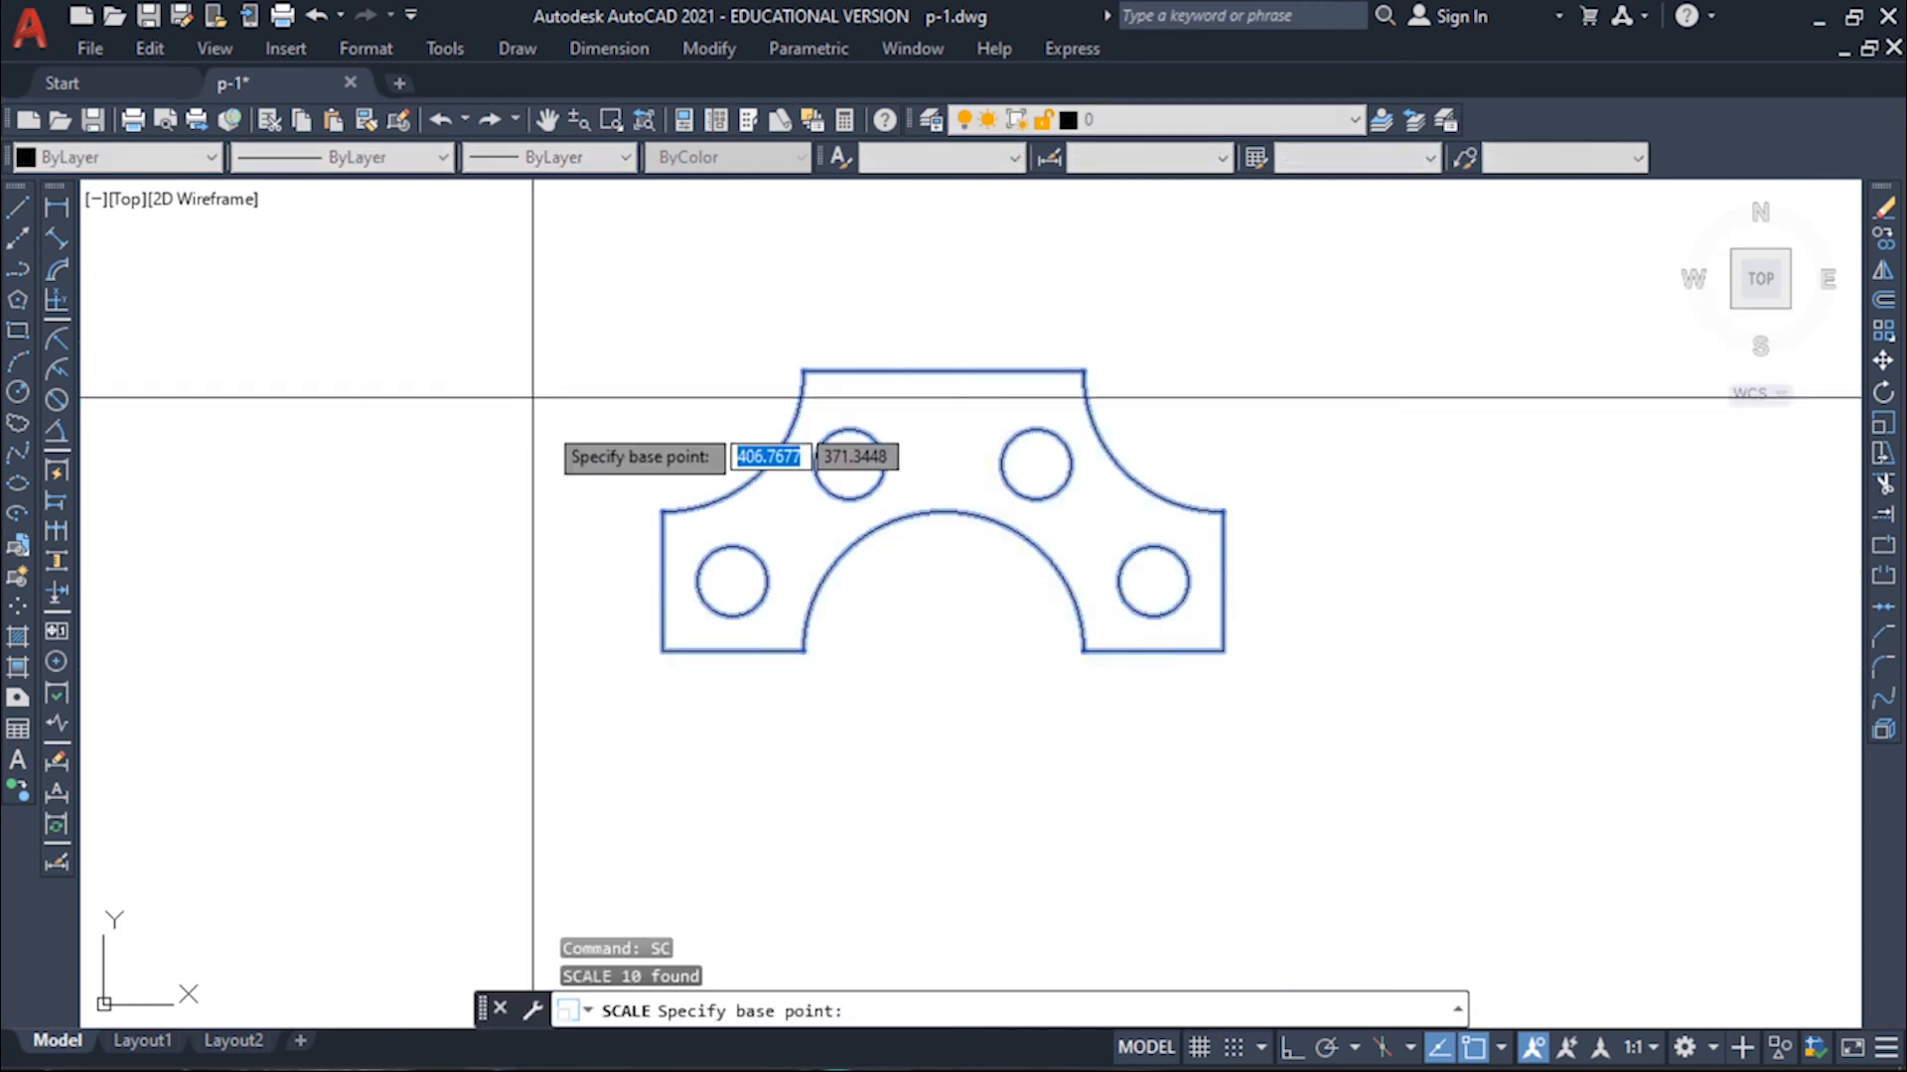
pyautogui.click(659, 639)
pyautogui.write('1')
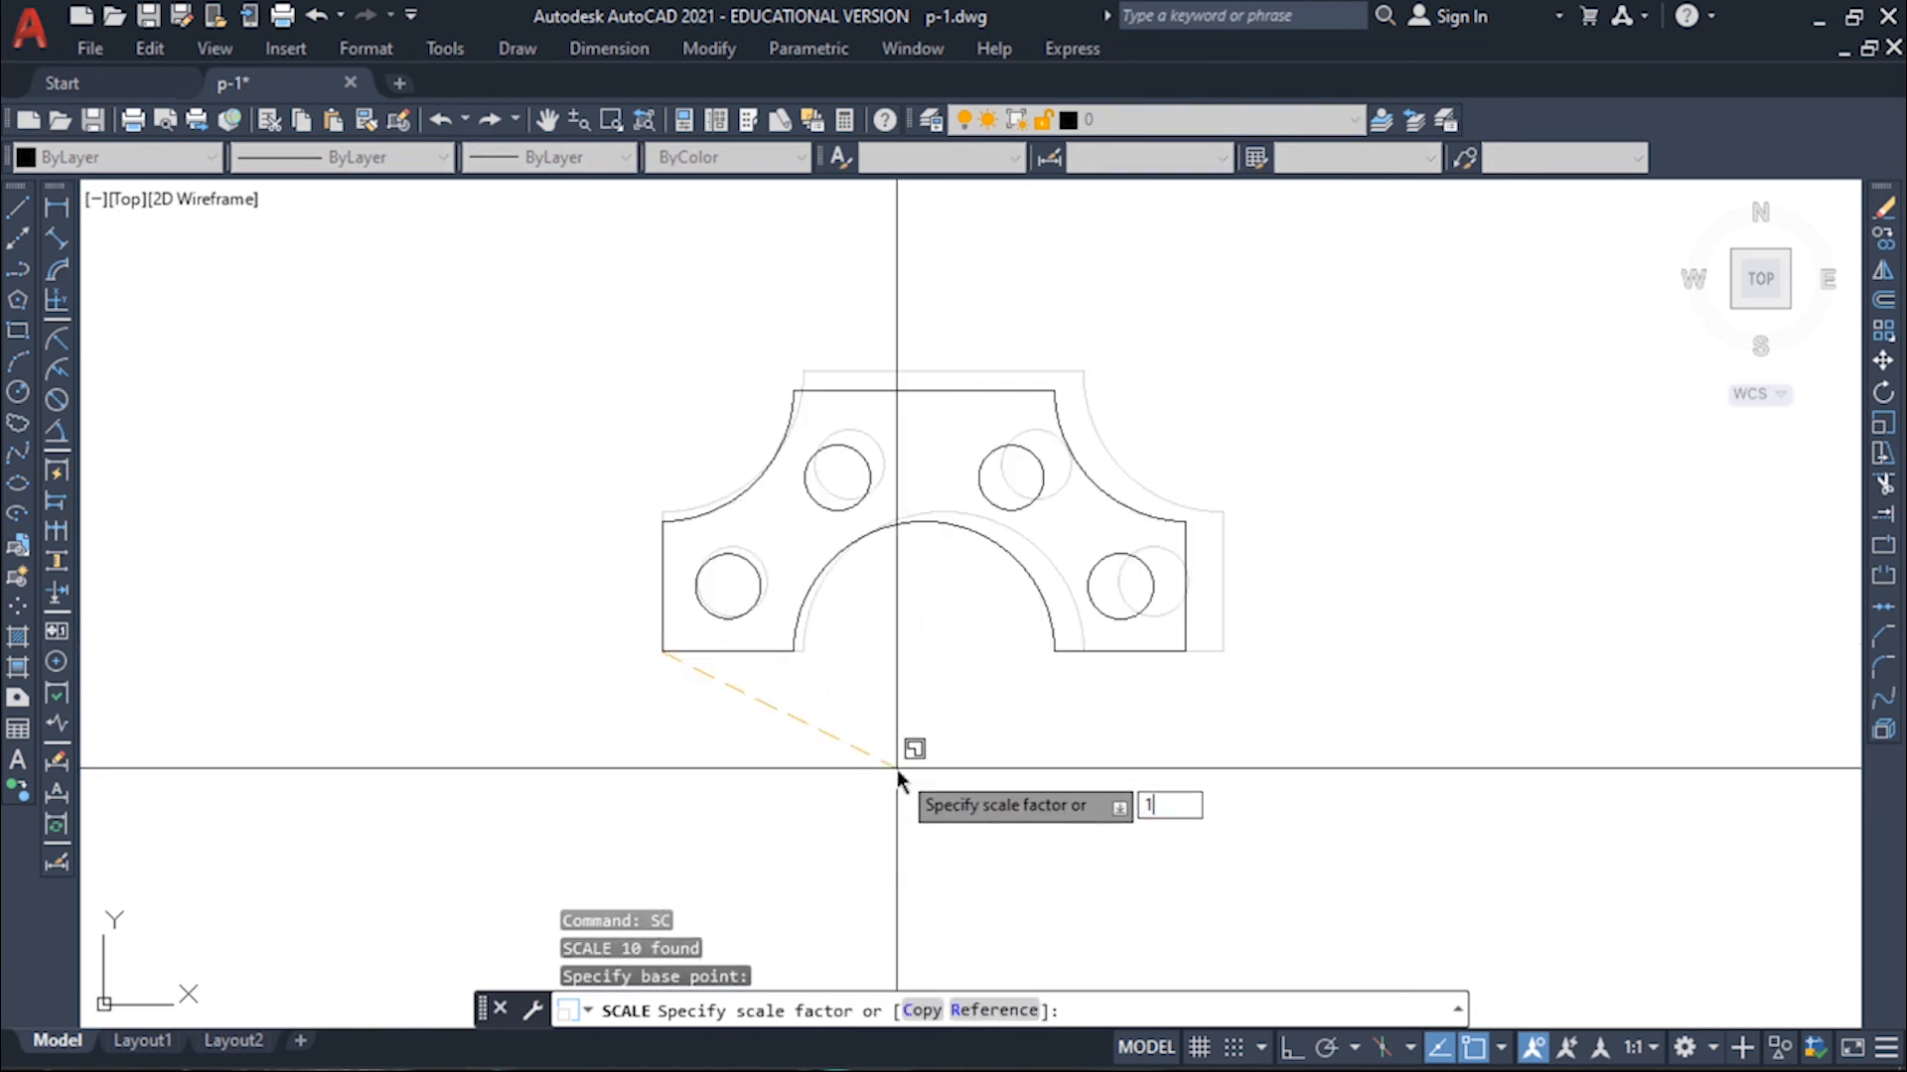
pyautogui.write('0')
pyautogui.press('Return')
pyautogui.scroll(-5, 1092, 635)
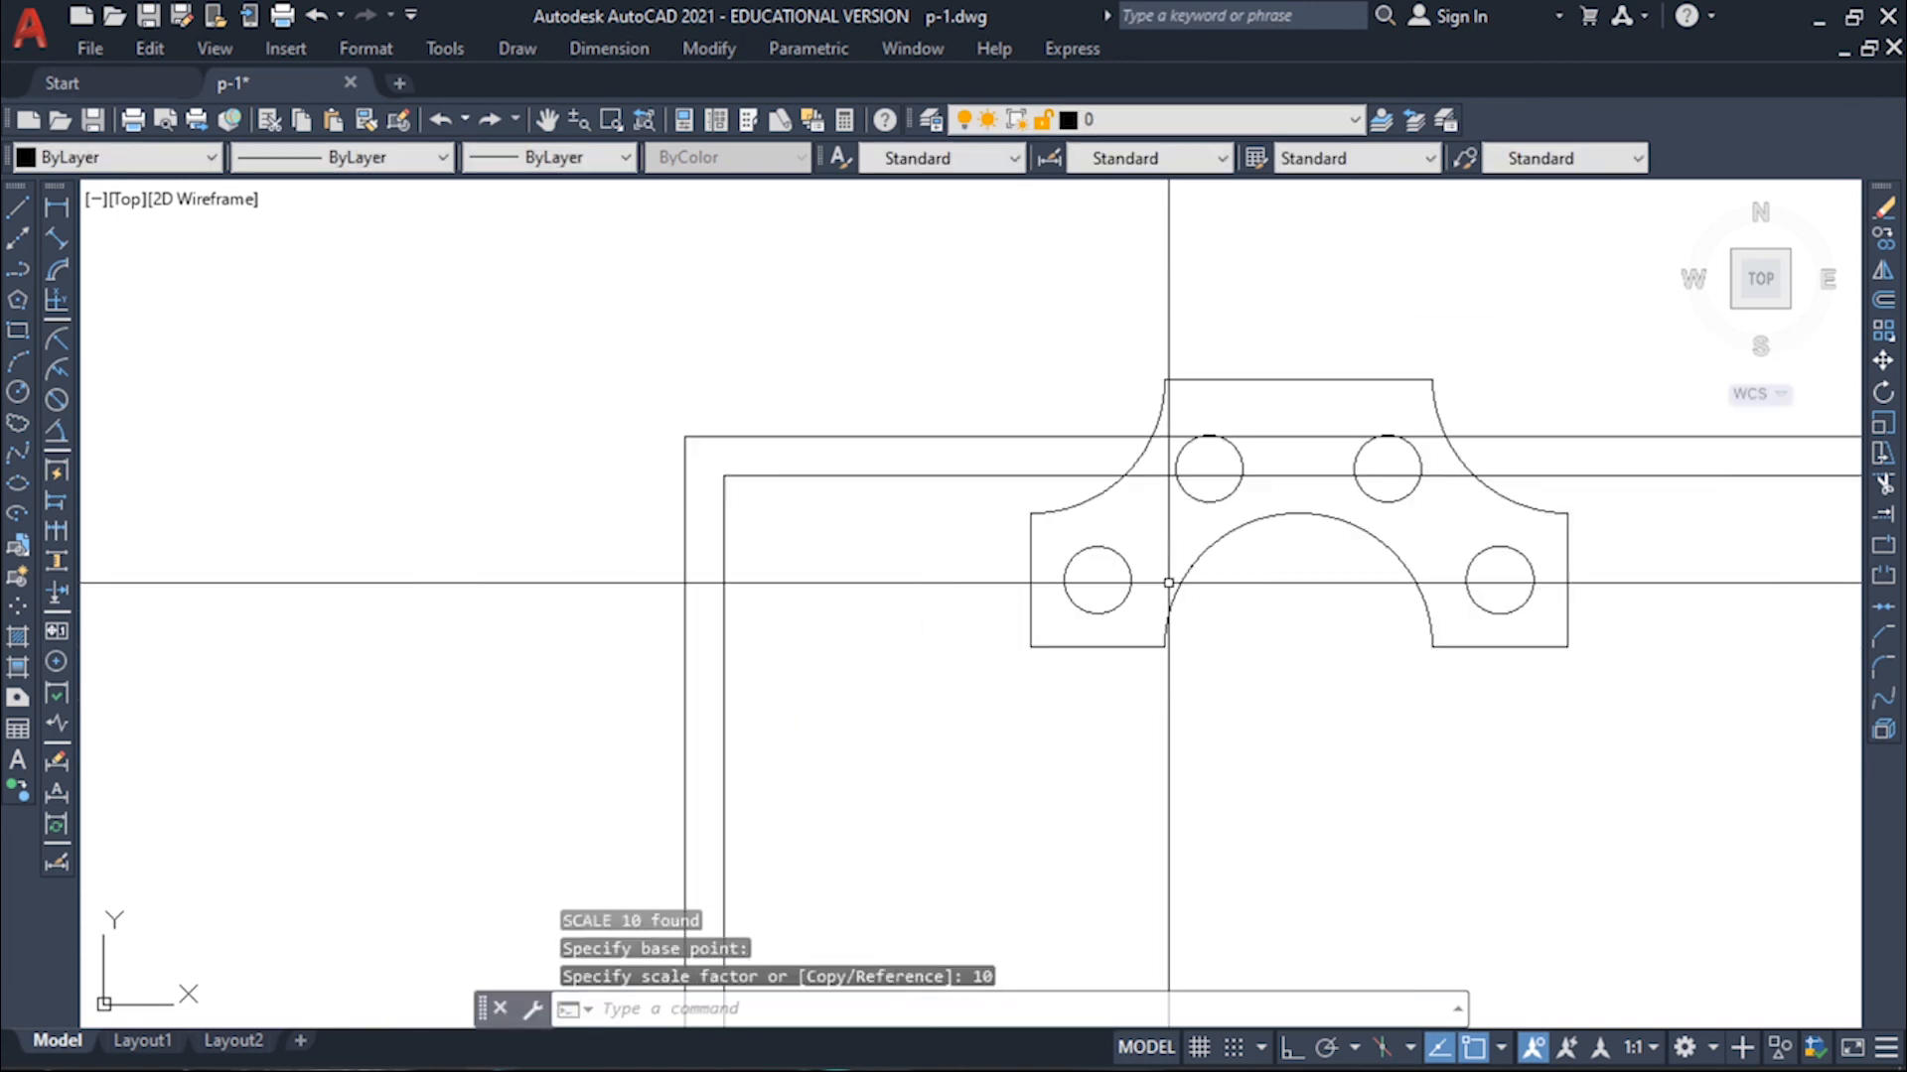
# Step: Move the scaled plate down into the border, roughly centred in the space above the title block
pyautogui.click(554, 358)
pyautogui.click(1447, 647)
pyautogui.moveTo(1381, 648); pyautogui.dragTo(1287, 544, button='middle')
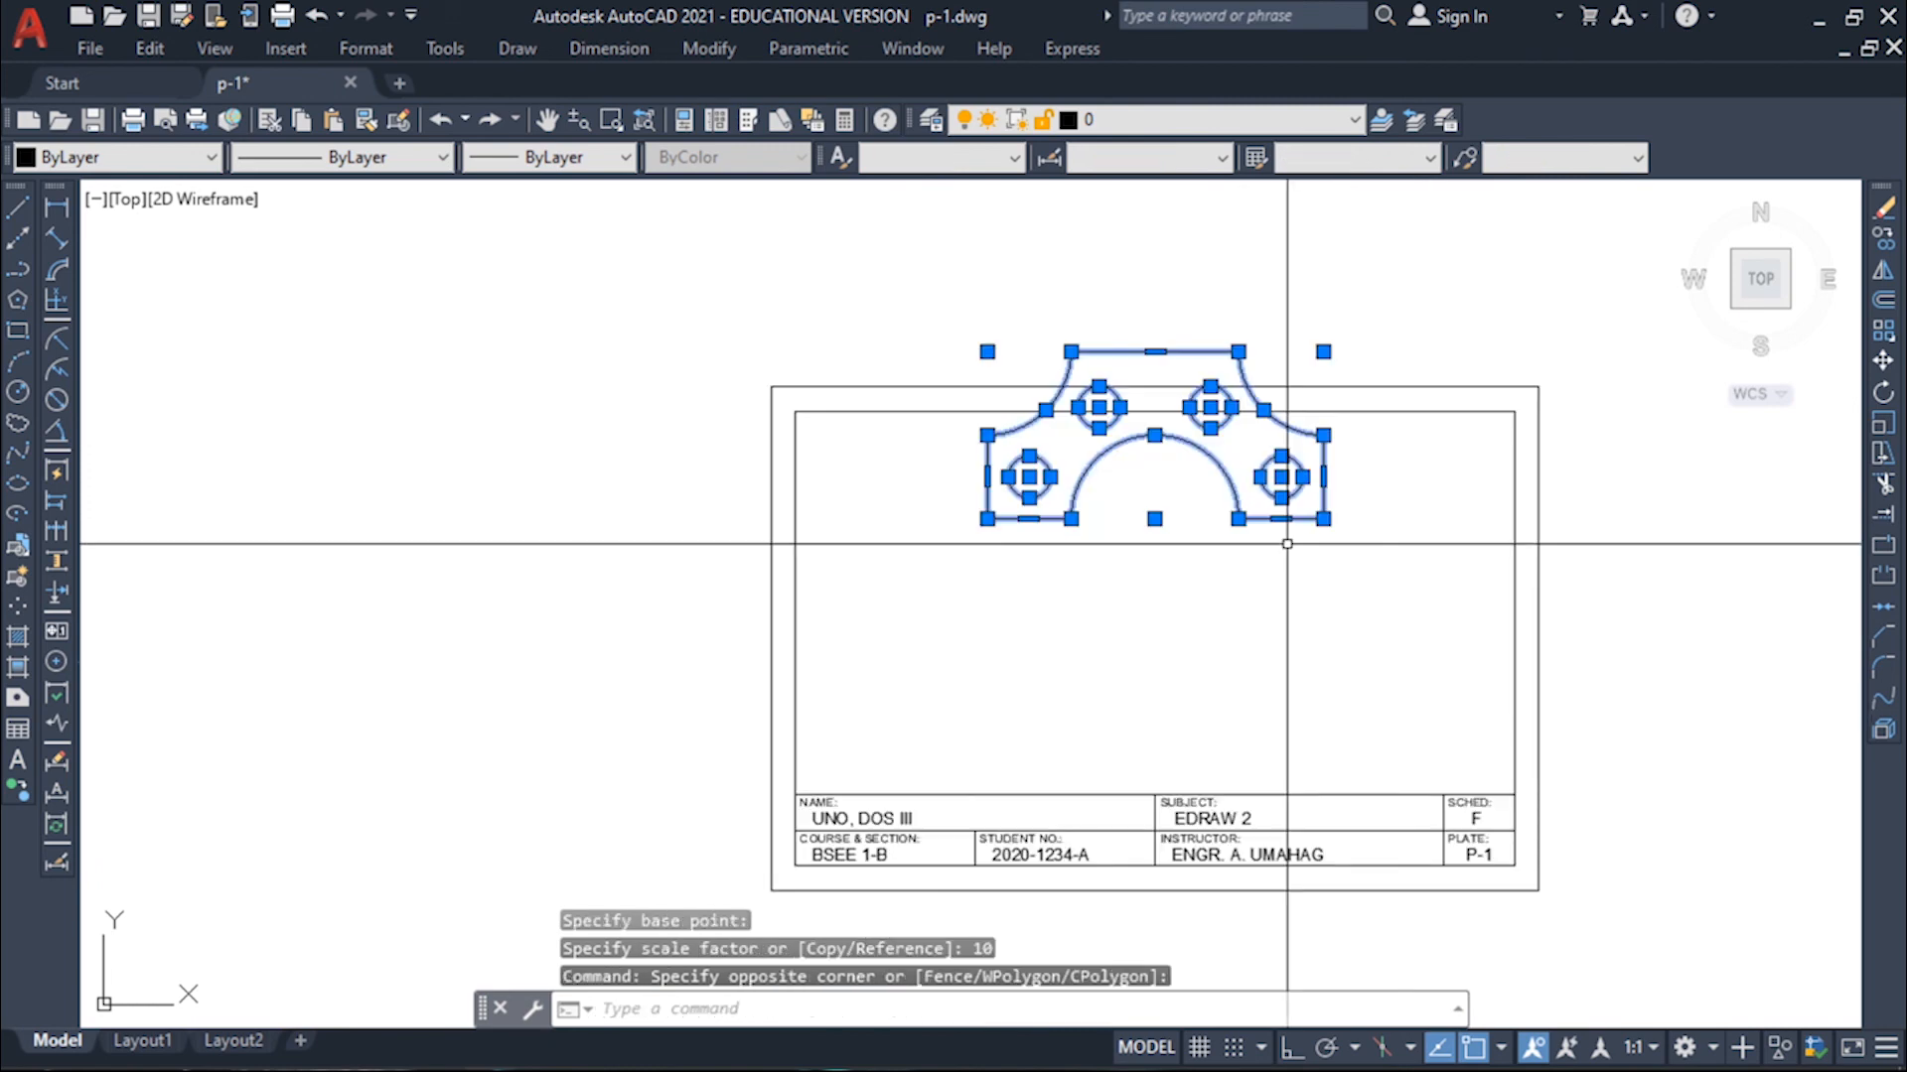
pyautogui.write('m')
pyautogui.press('Return')
pyautogui.click(1429, 540)
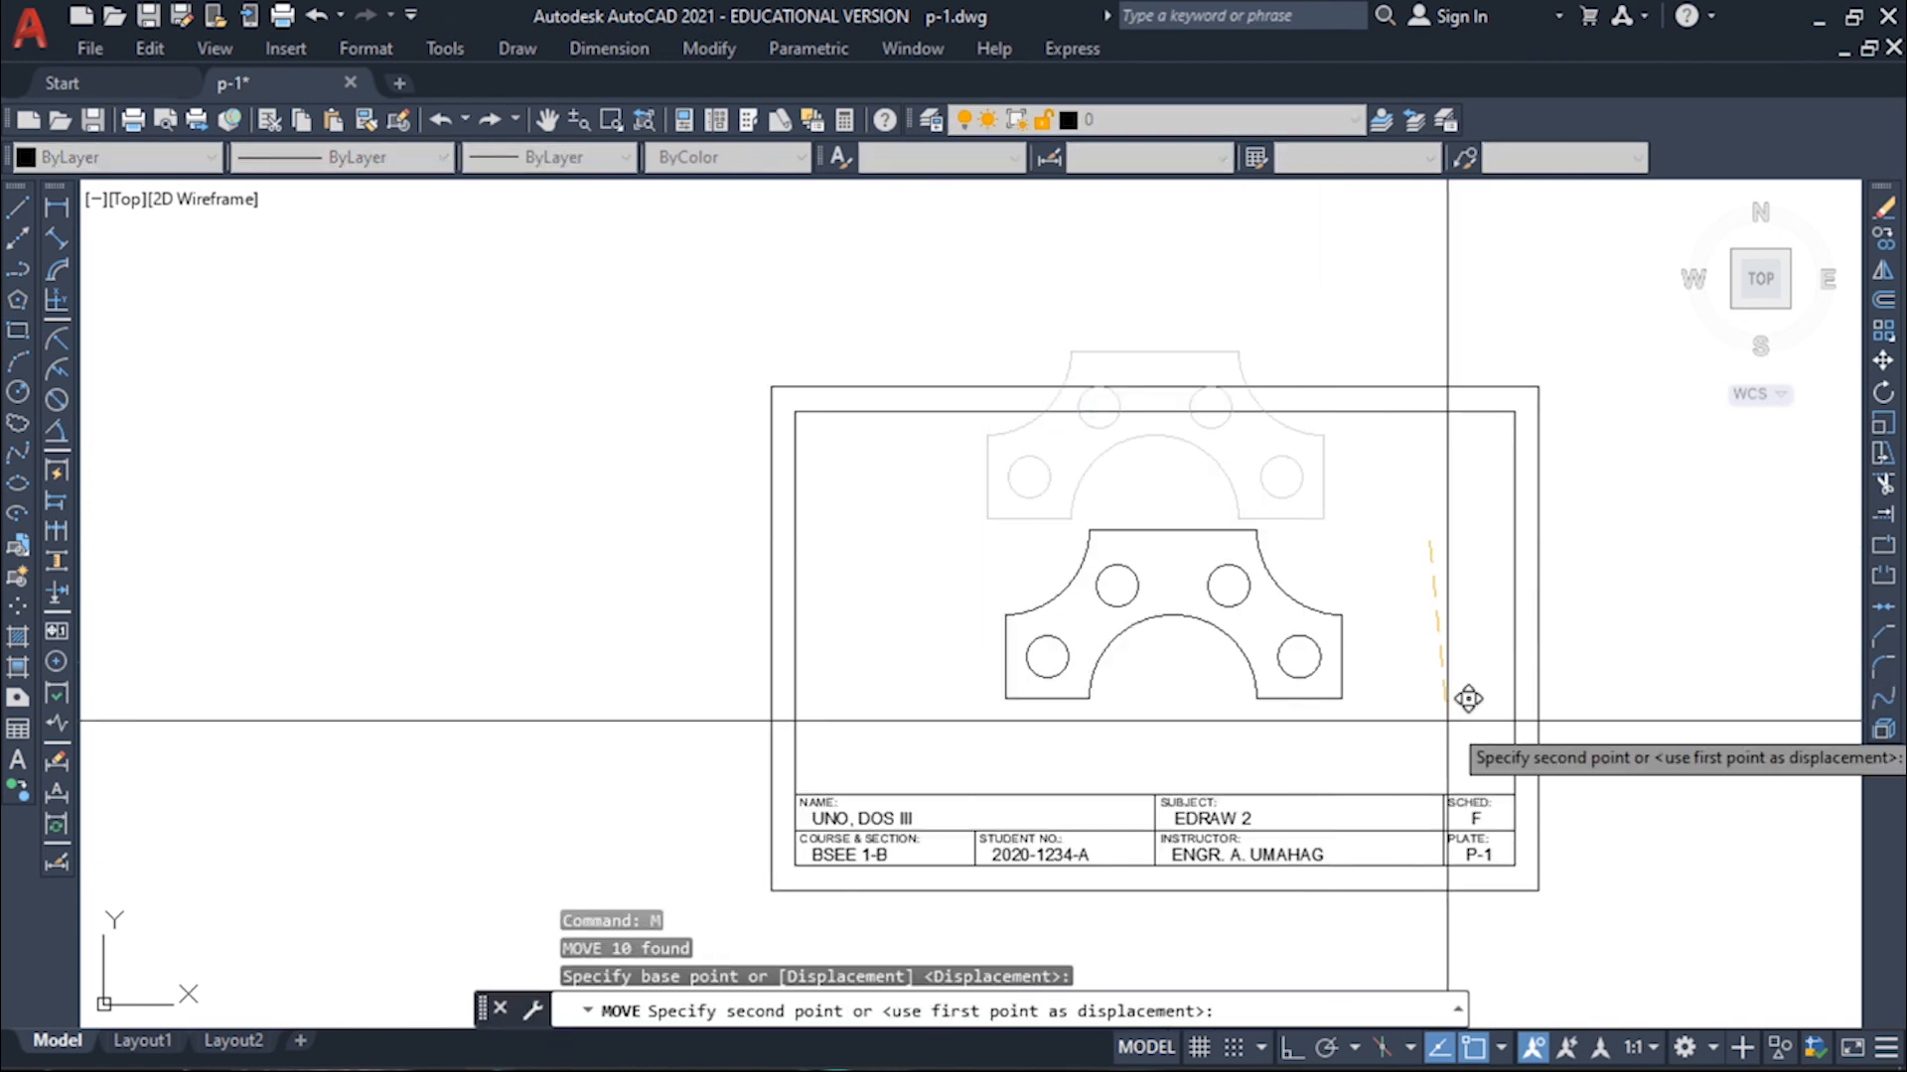
pyautogui.click(1447, 721)
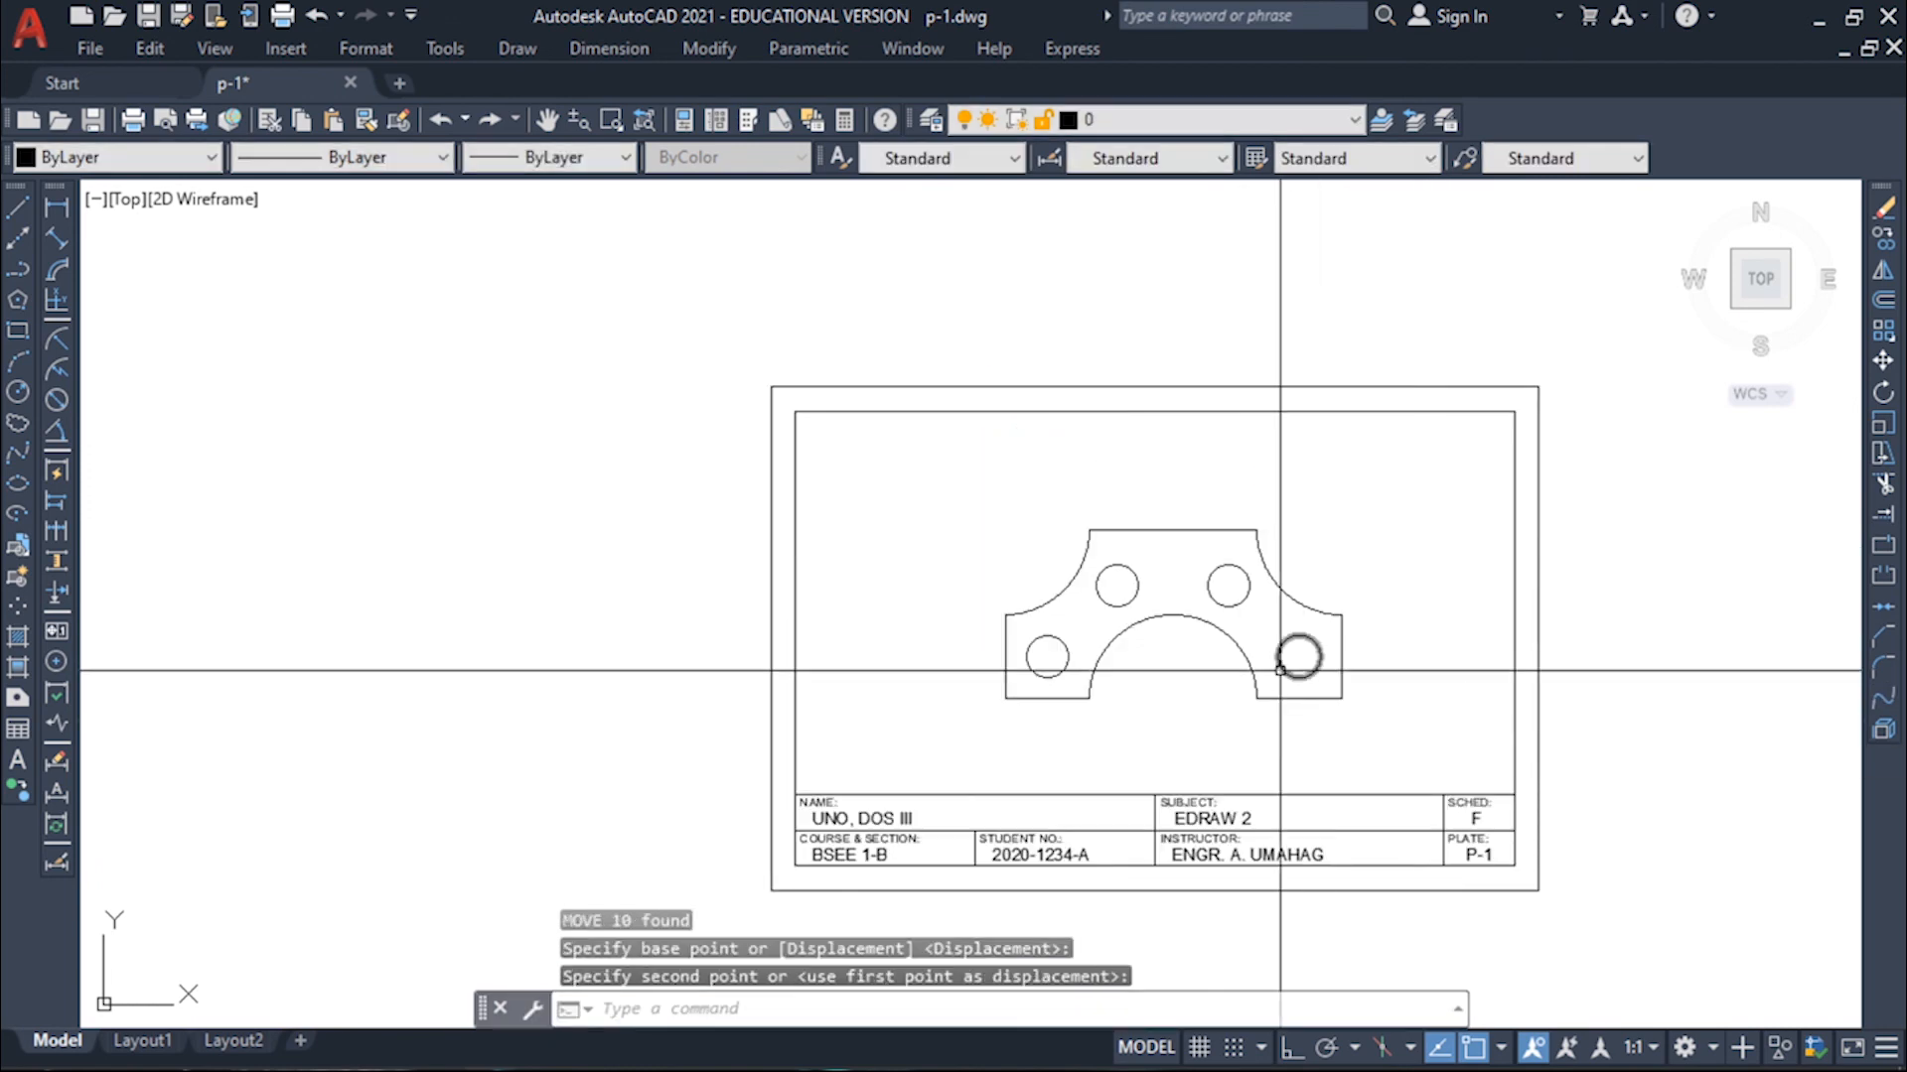
pyautogui.press('Escape')
pyautogui.press('Escape')
# Step: Change the plate number in the title block to P-2
pyautogui.scroll(2, 1340, 697)
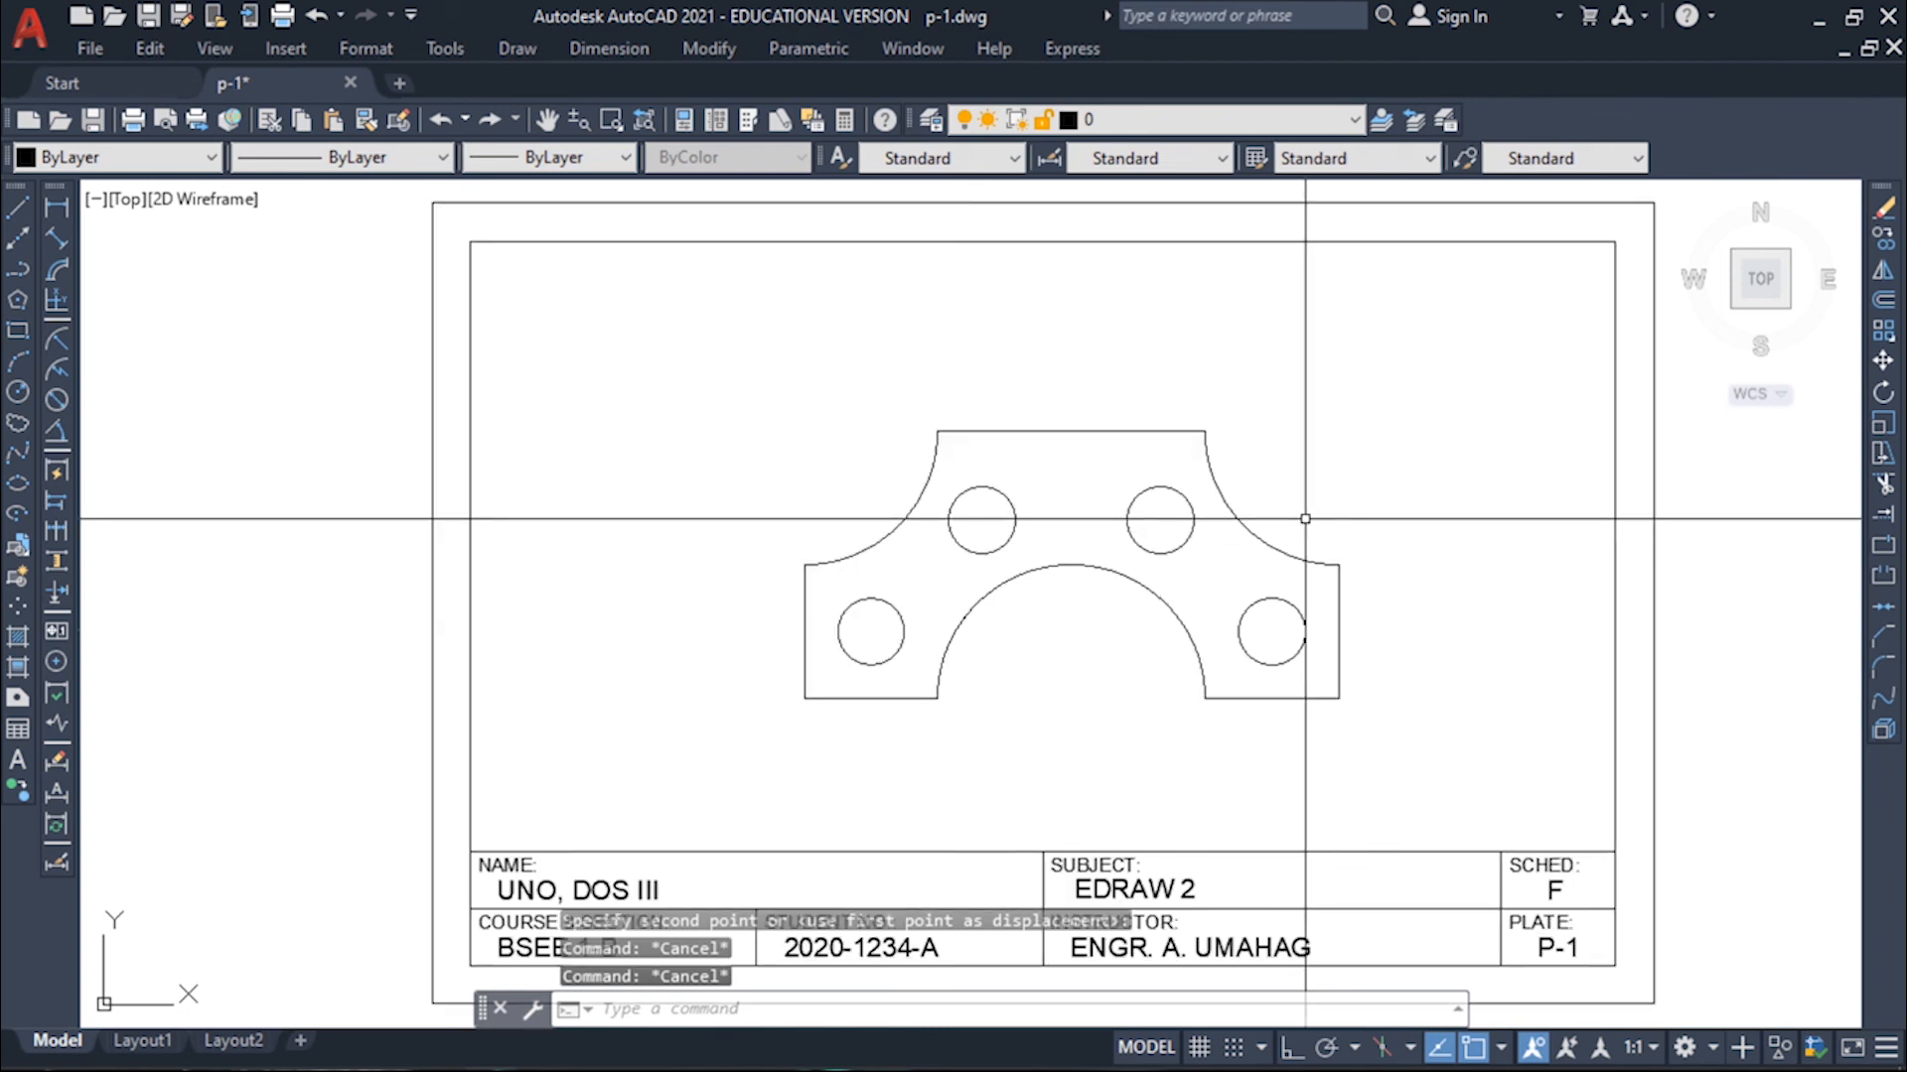
pyautogui.scroll(-2, 1147, 412)
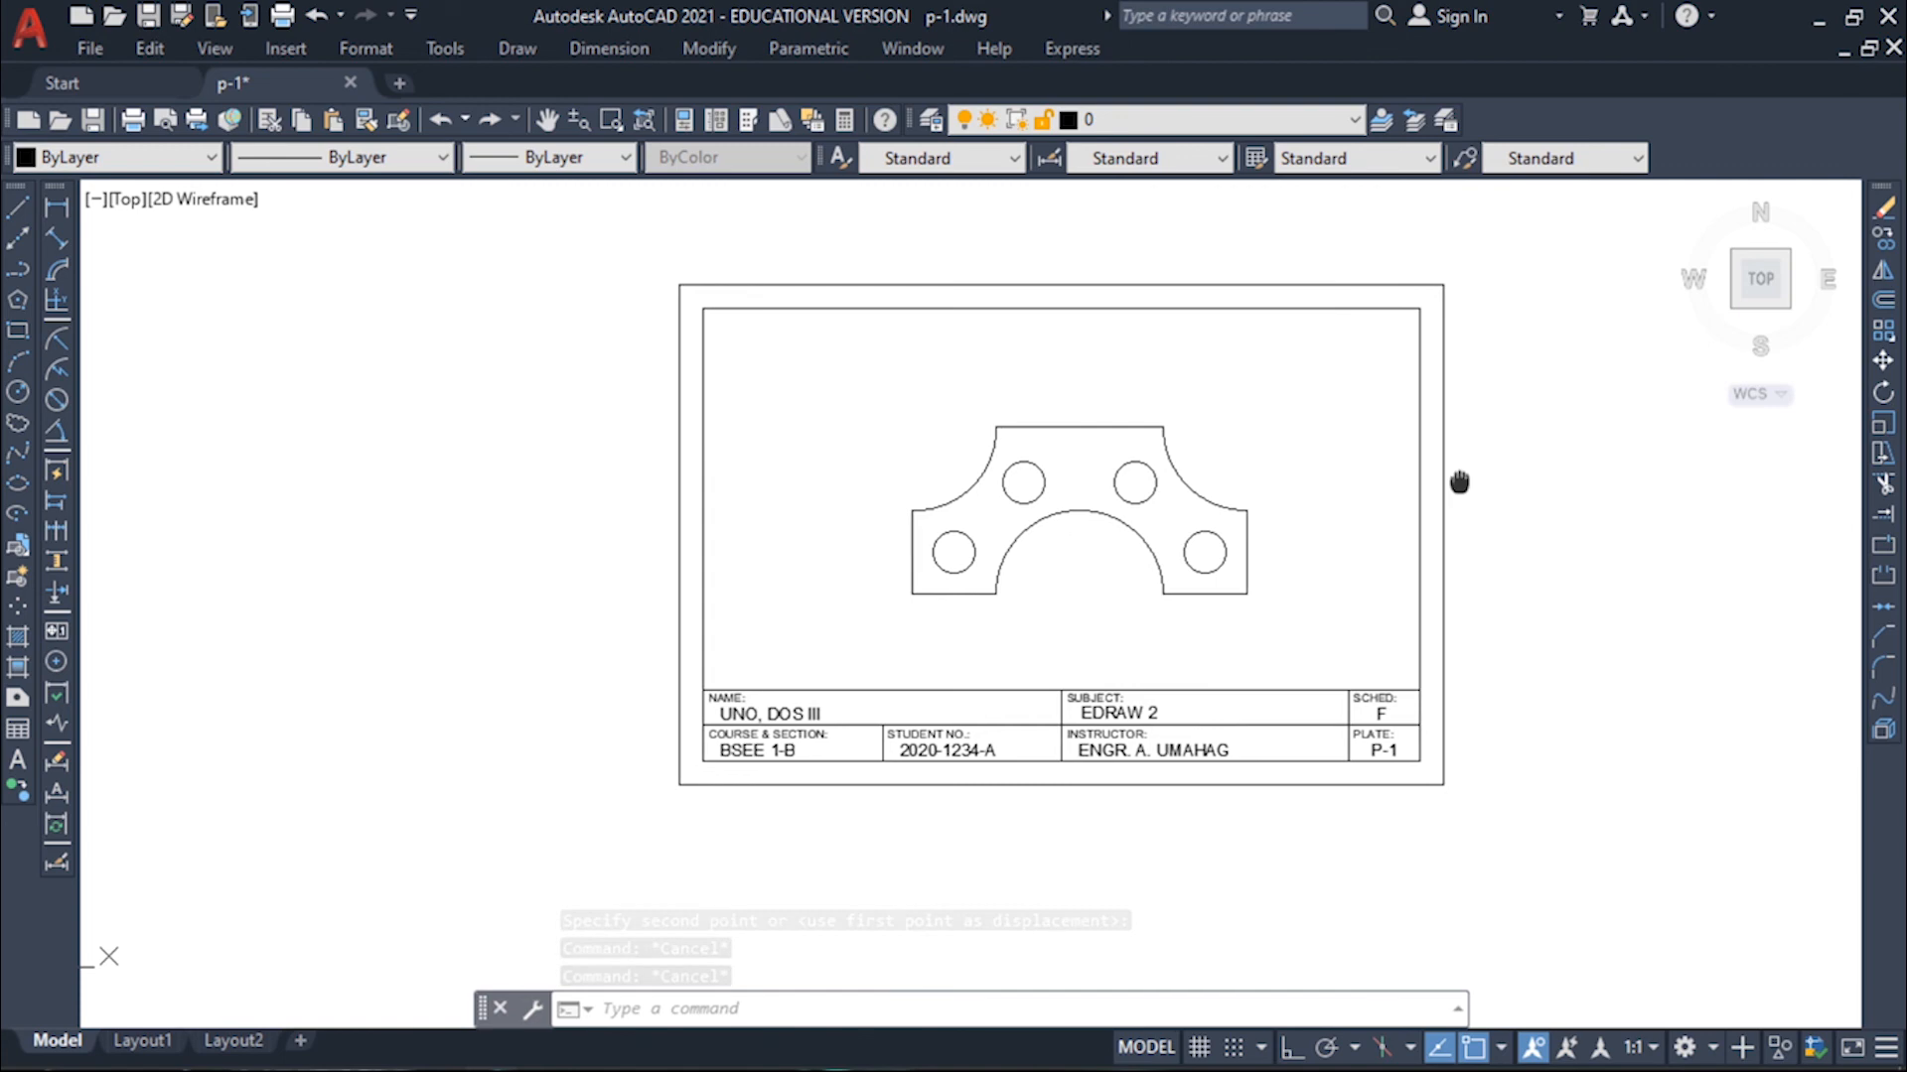
pyautogui.scroll(2, 1391, 774)
pyautogui.click(1372, 733)
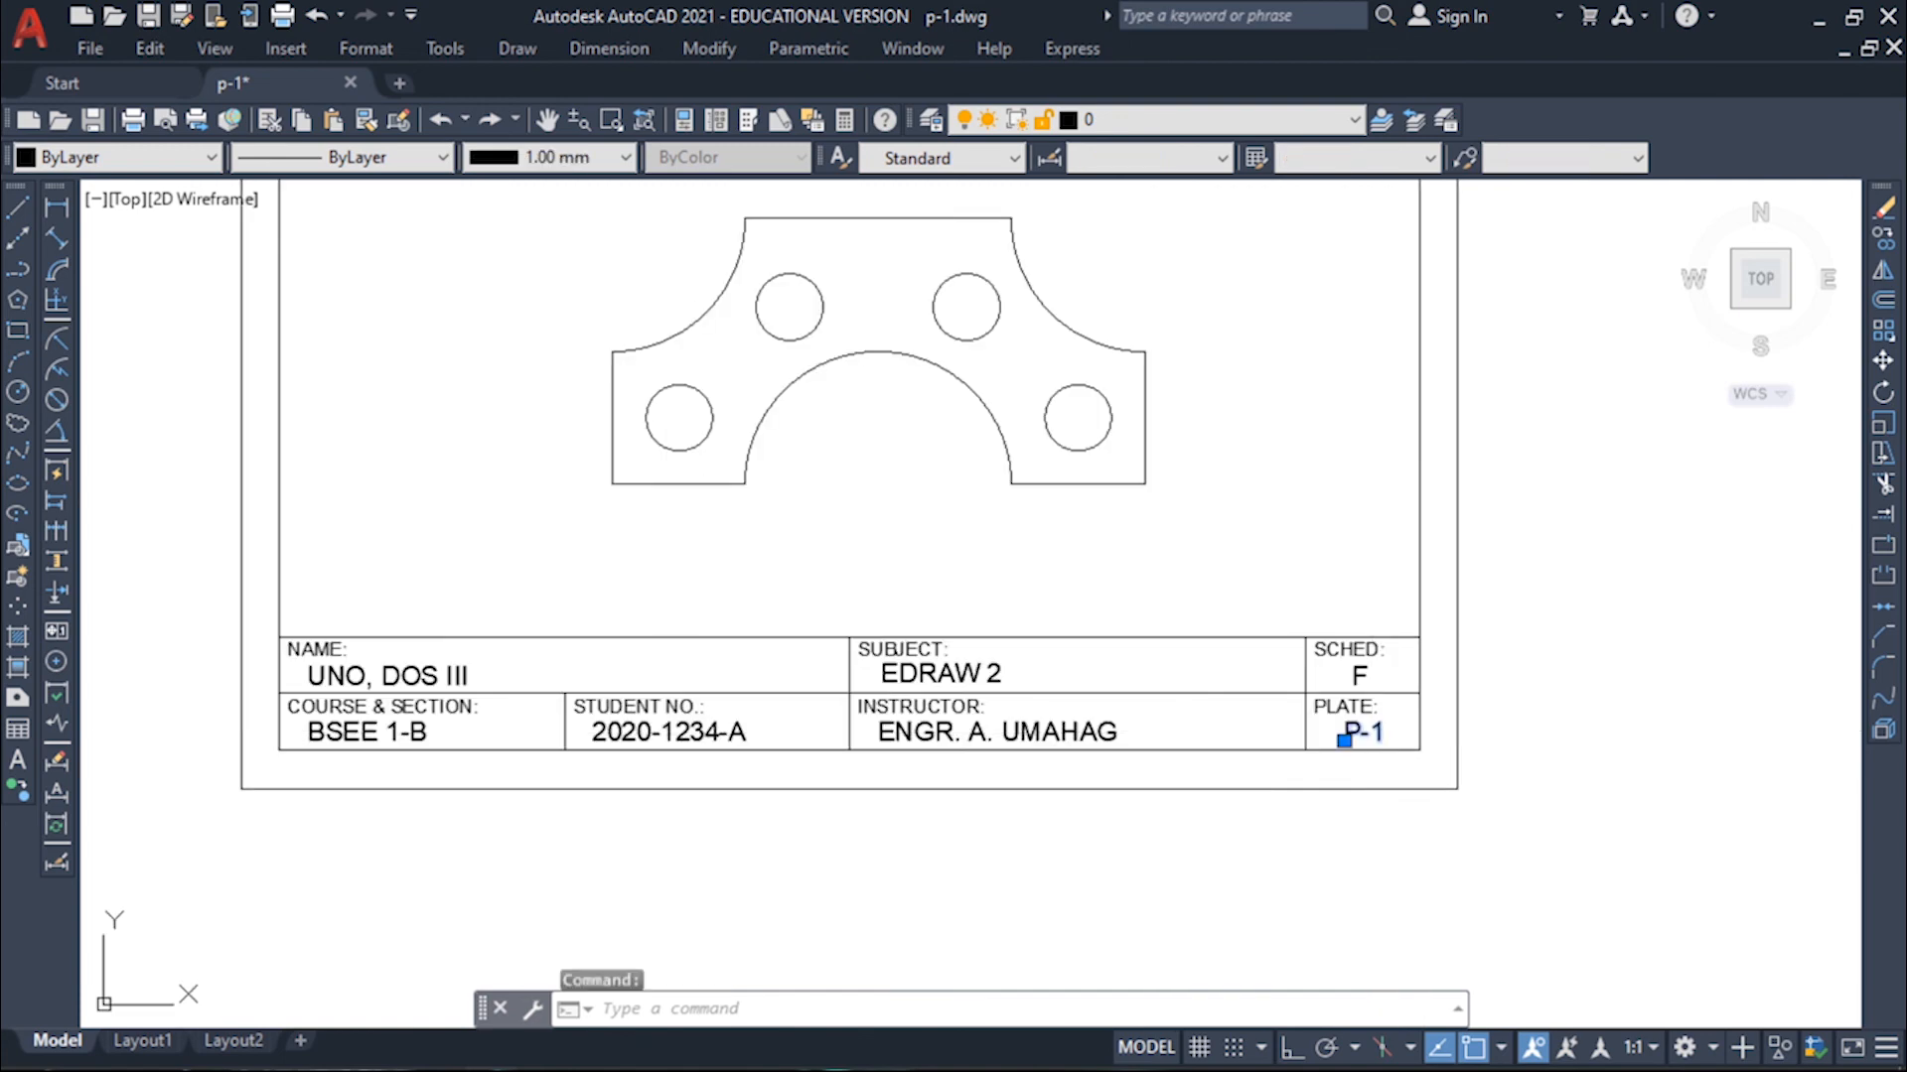
pyautogui.scroll(2, 1379, 734)
pyautogui.doubleClick(1378, 735)
pyautogui.moveTo(1366, 746); pyautogui.dragTo(1418, 746)
pyautogui.write('2')
pyautogui.press('Escape')
pyautogui.scroll(-5, 1167, 893)
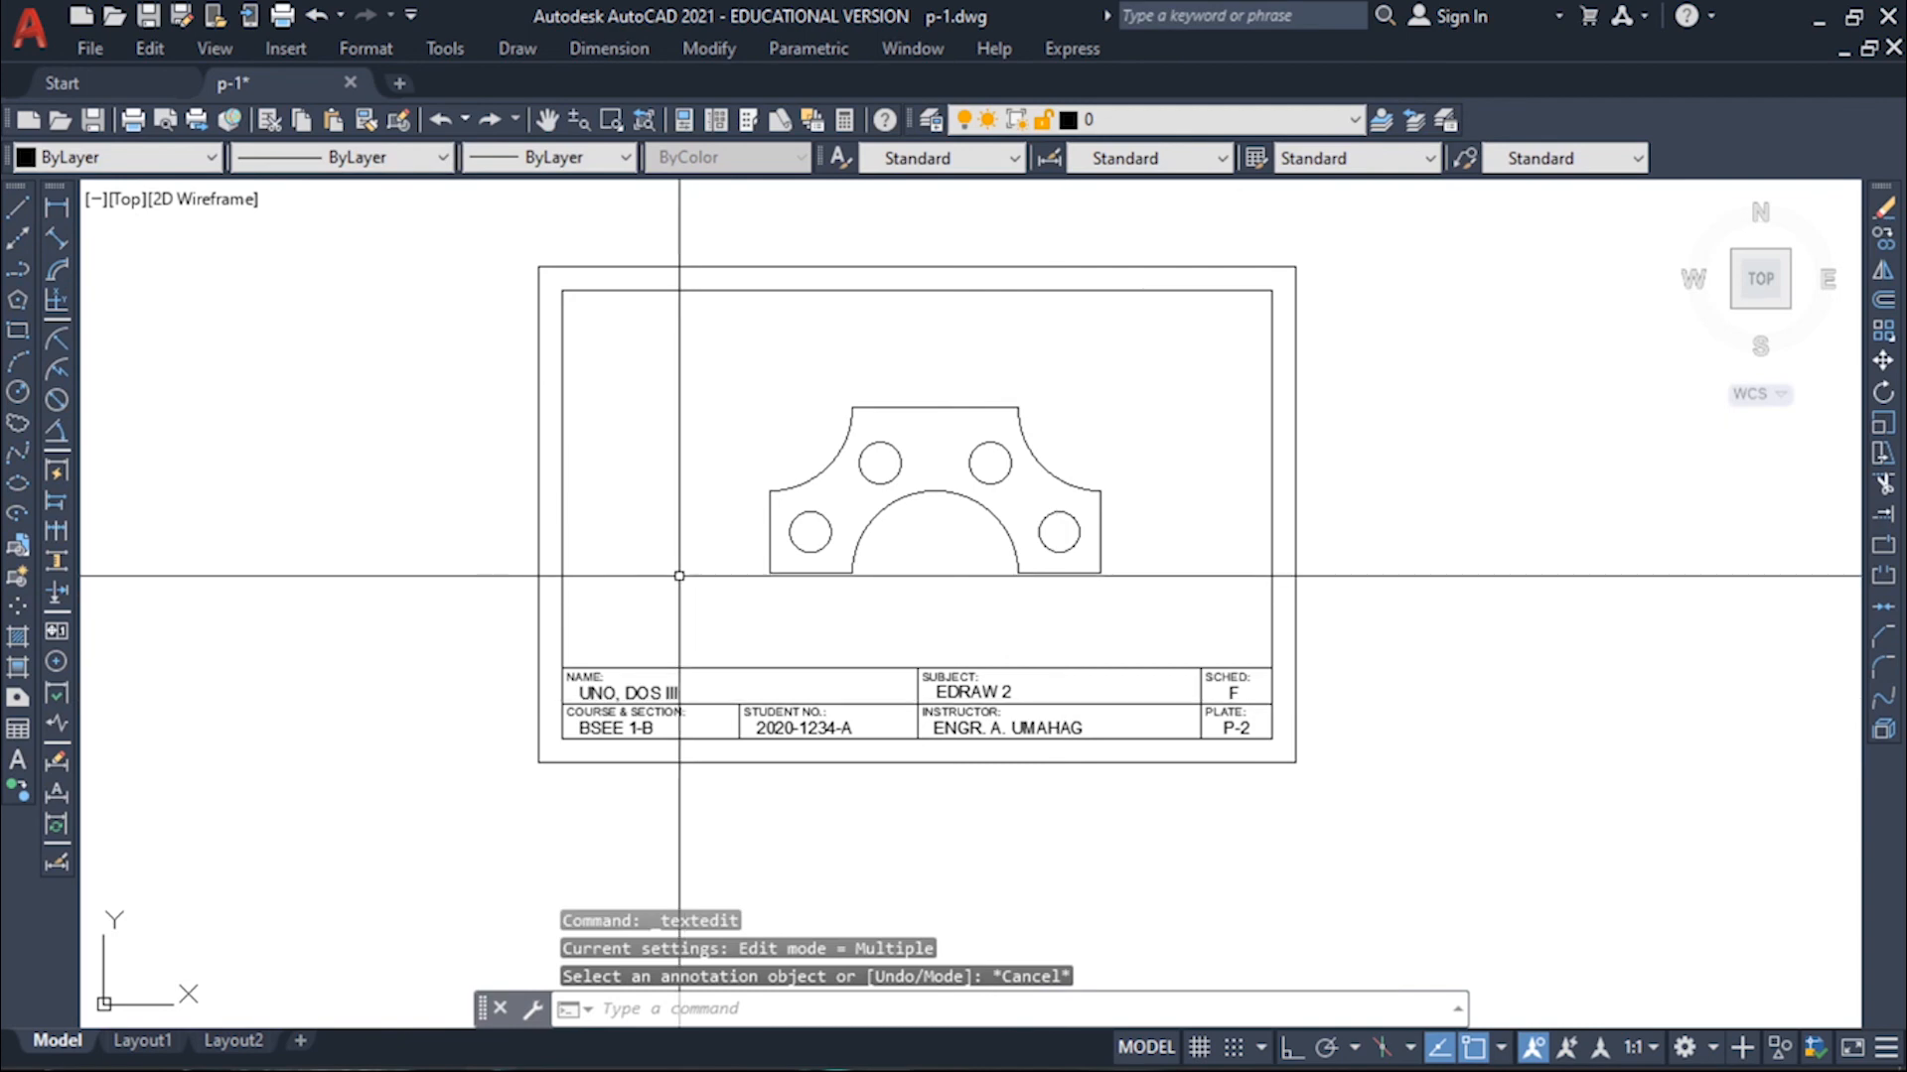
# Step: Save the drawing as a new file named P-2-UNO in the 20-21 folder
pyautogui.click(30, 30)
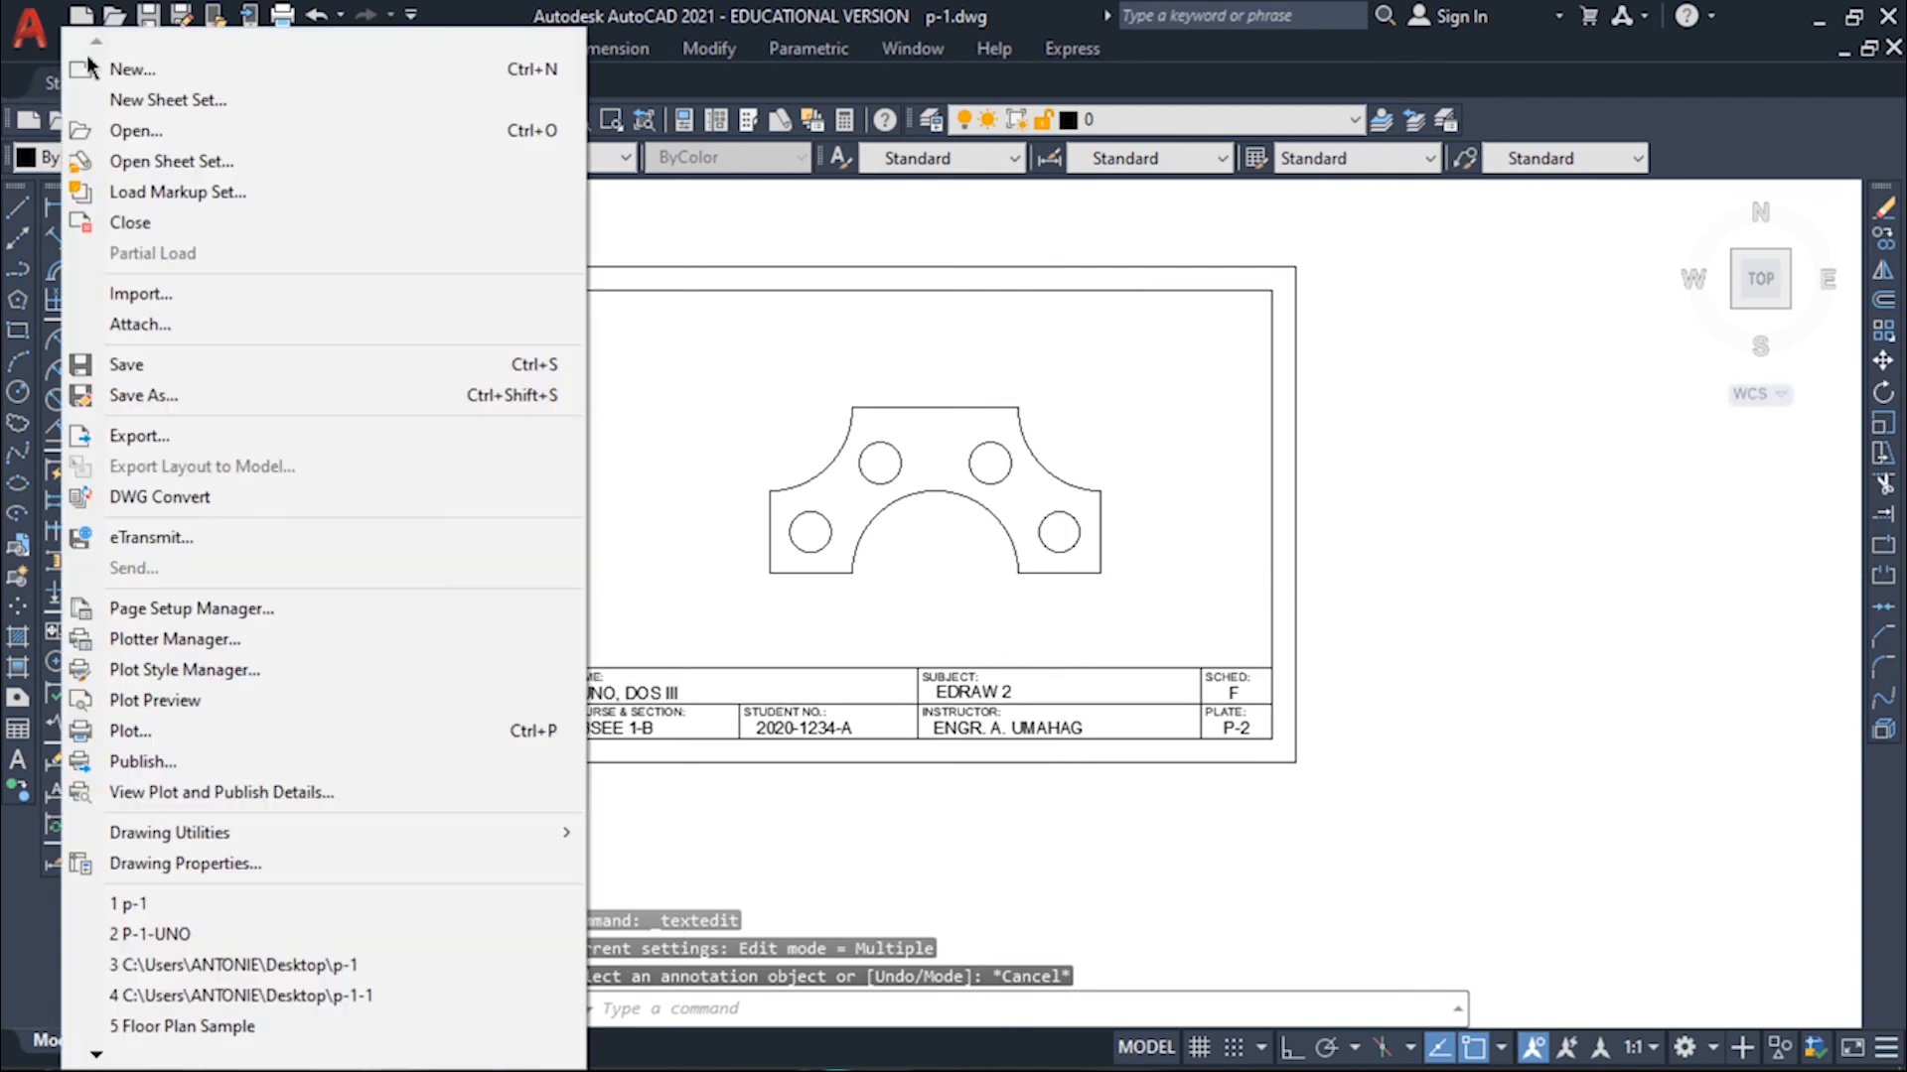
pyautogui.click(127, 435)
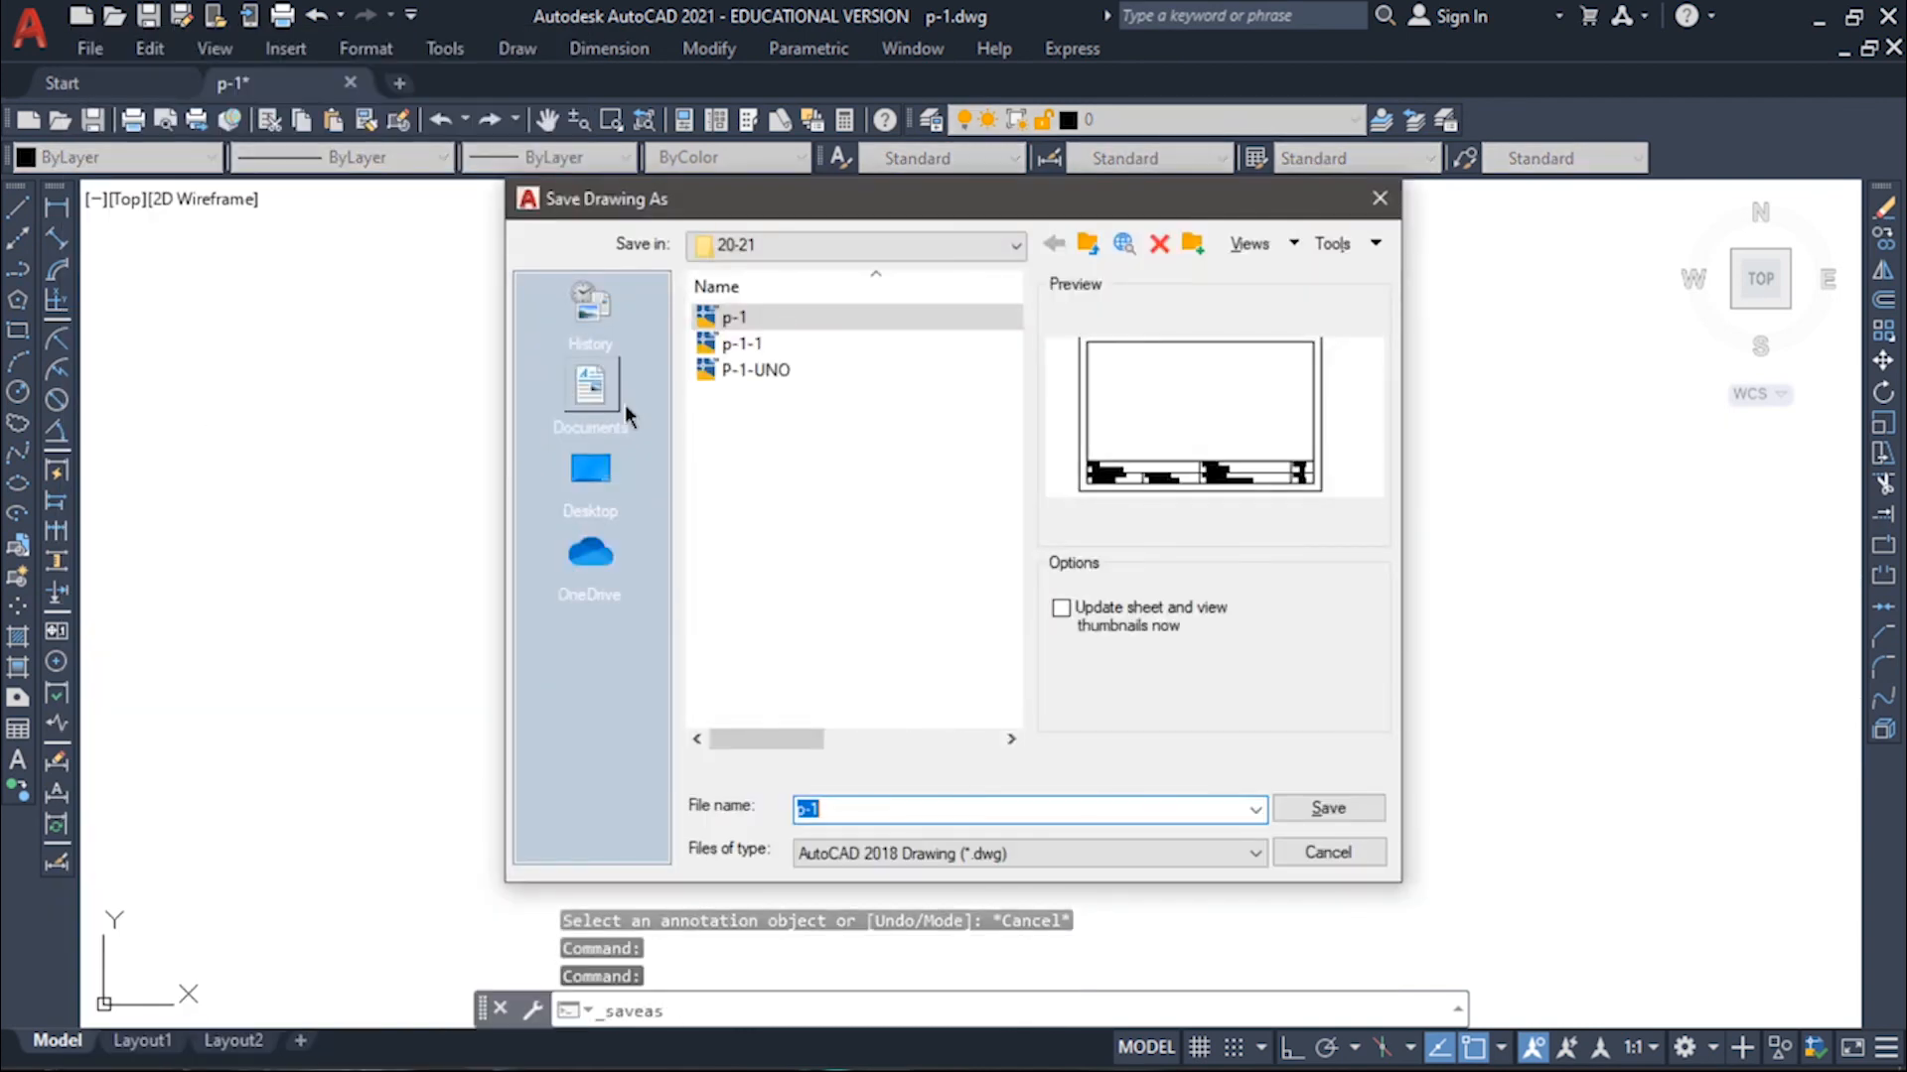
pyautogui.click(864, 812)
pyautogui.hotkey('ctrl', 'a')
pyautogui.write('p-2')
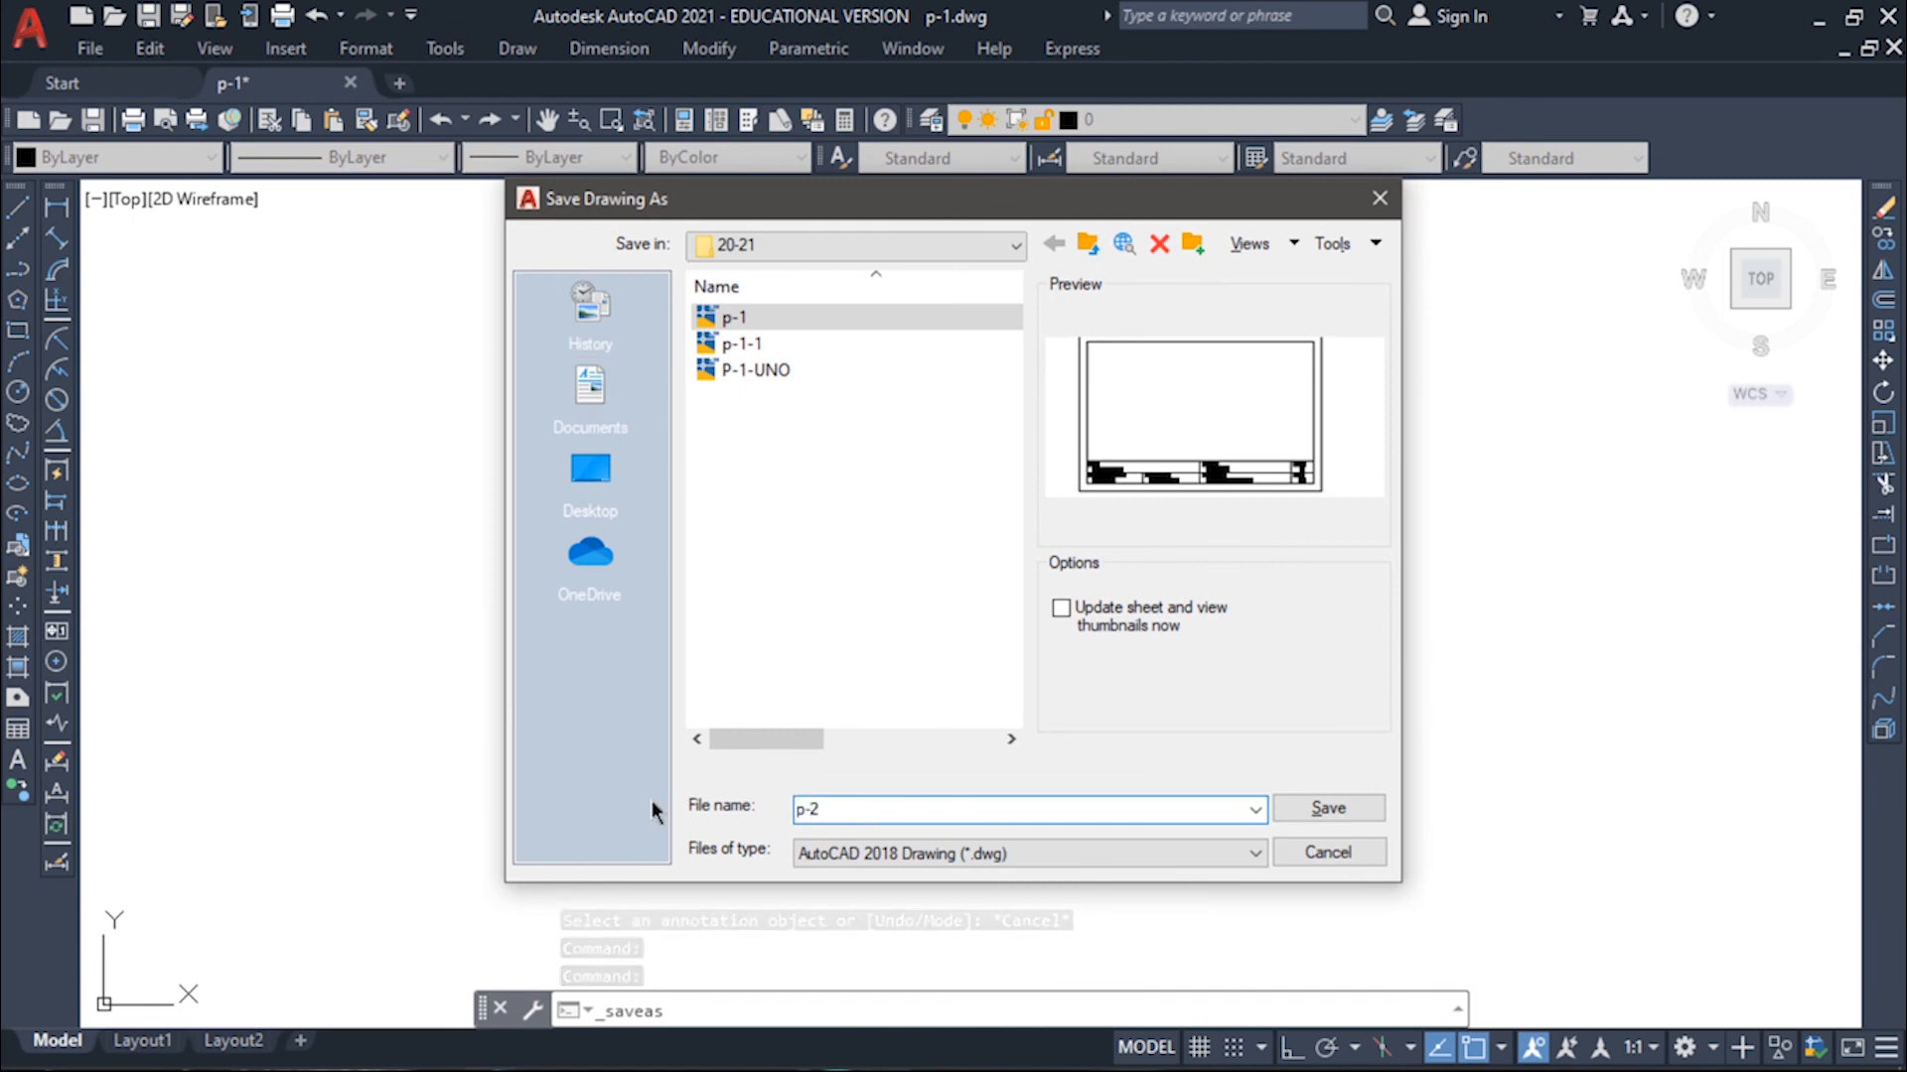
pyautogui.write(' - uno')
pyautogui.press('BackSpace')
pyautogui.press('BackSpace')
pyautogui.press('BackSpace')
pyautogui.press('BackSpace')
pyautogui.press('BackSpace')
pyautogui.press('BackSpace')
pyautogui.press('BackSpace')
pyautogui.press('BackSpace')
pyautogui.press('BackSpace')
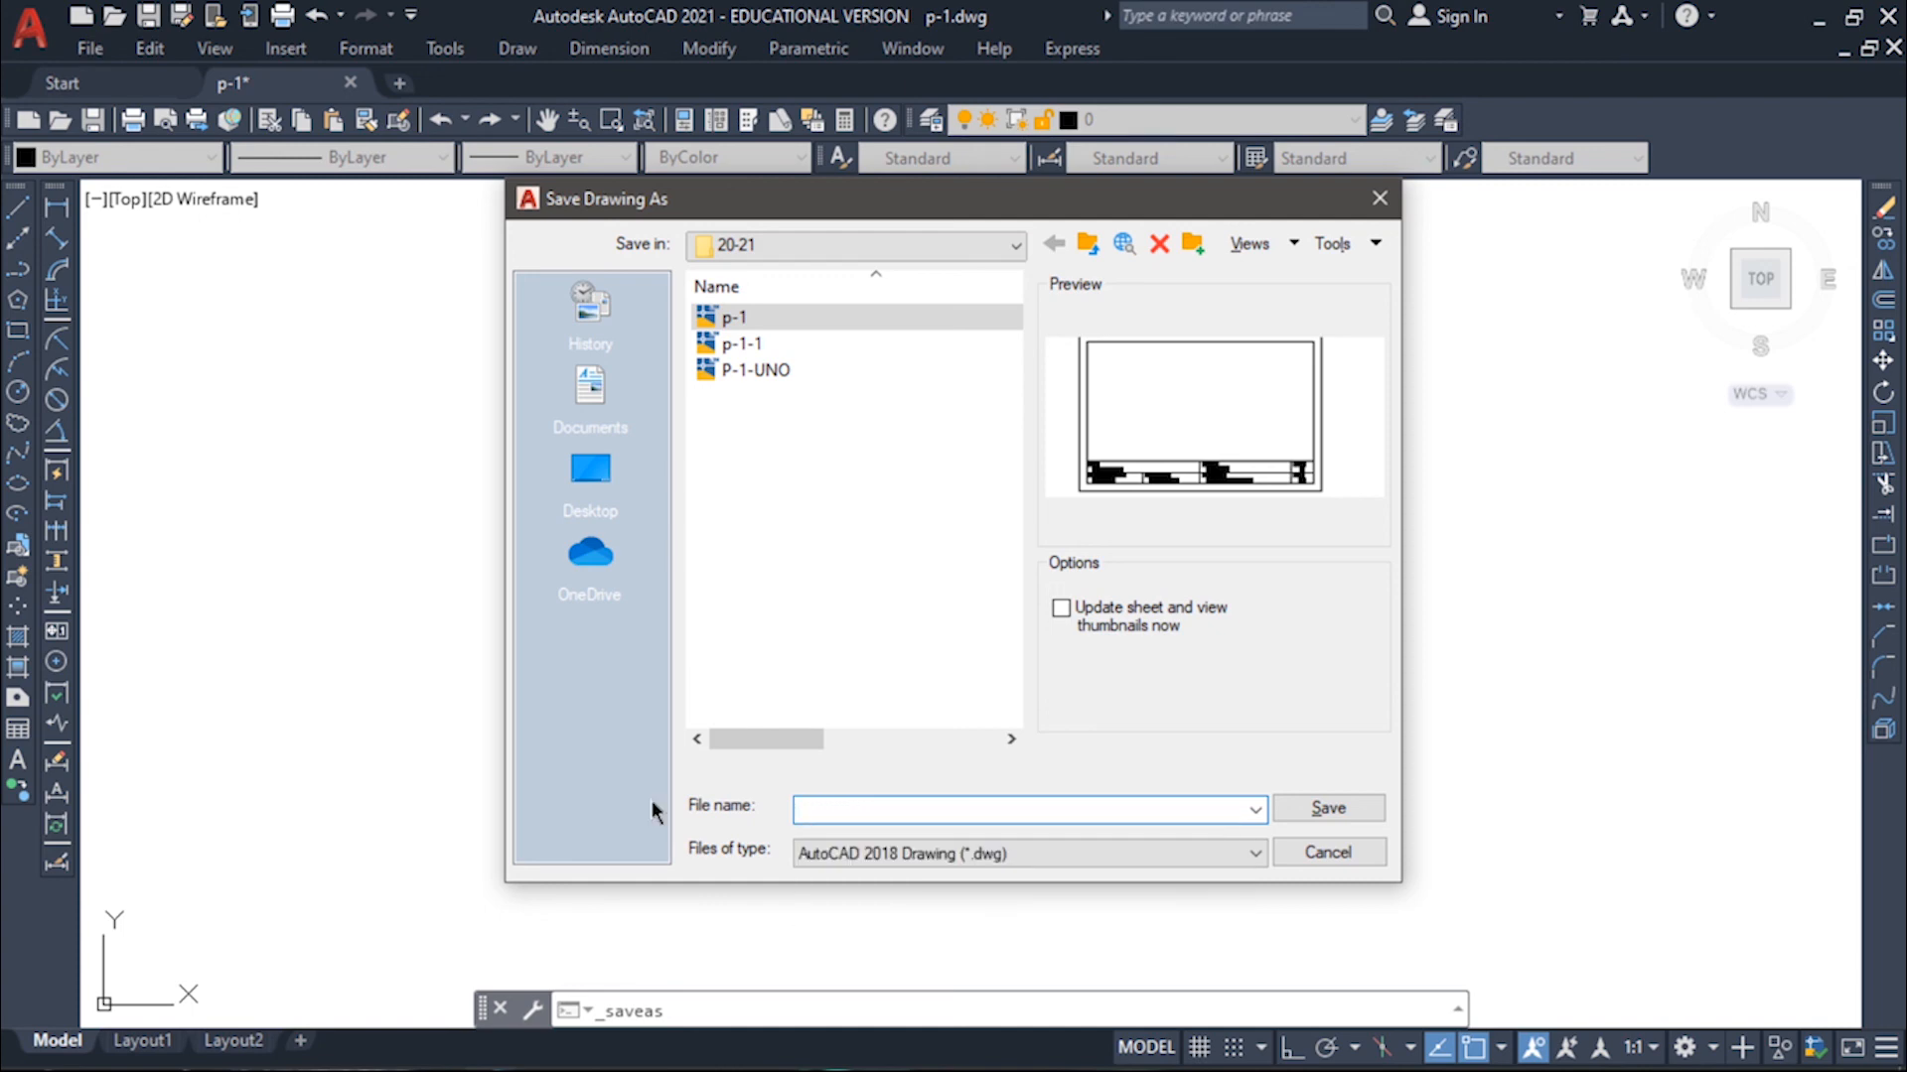
pyautogui.write('P-2-UNO')
pyautogui.click(1329, 809)
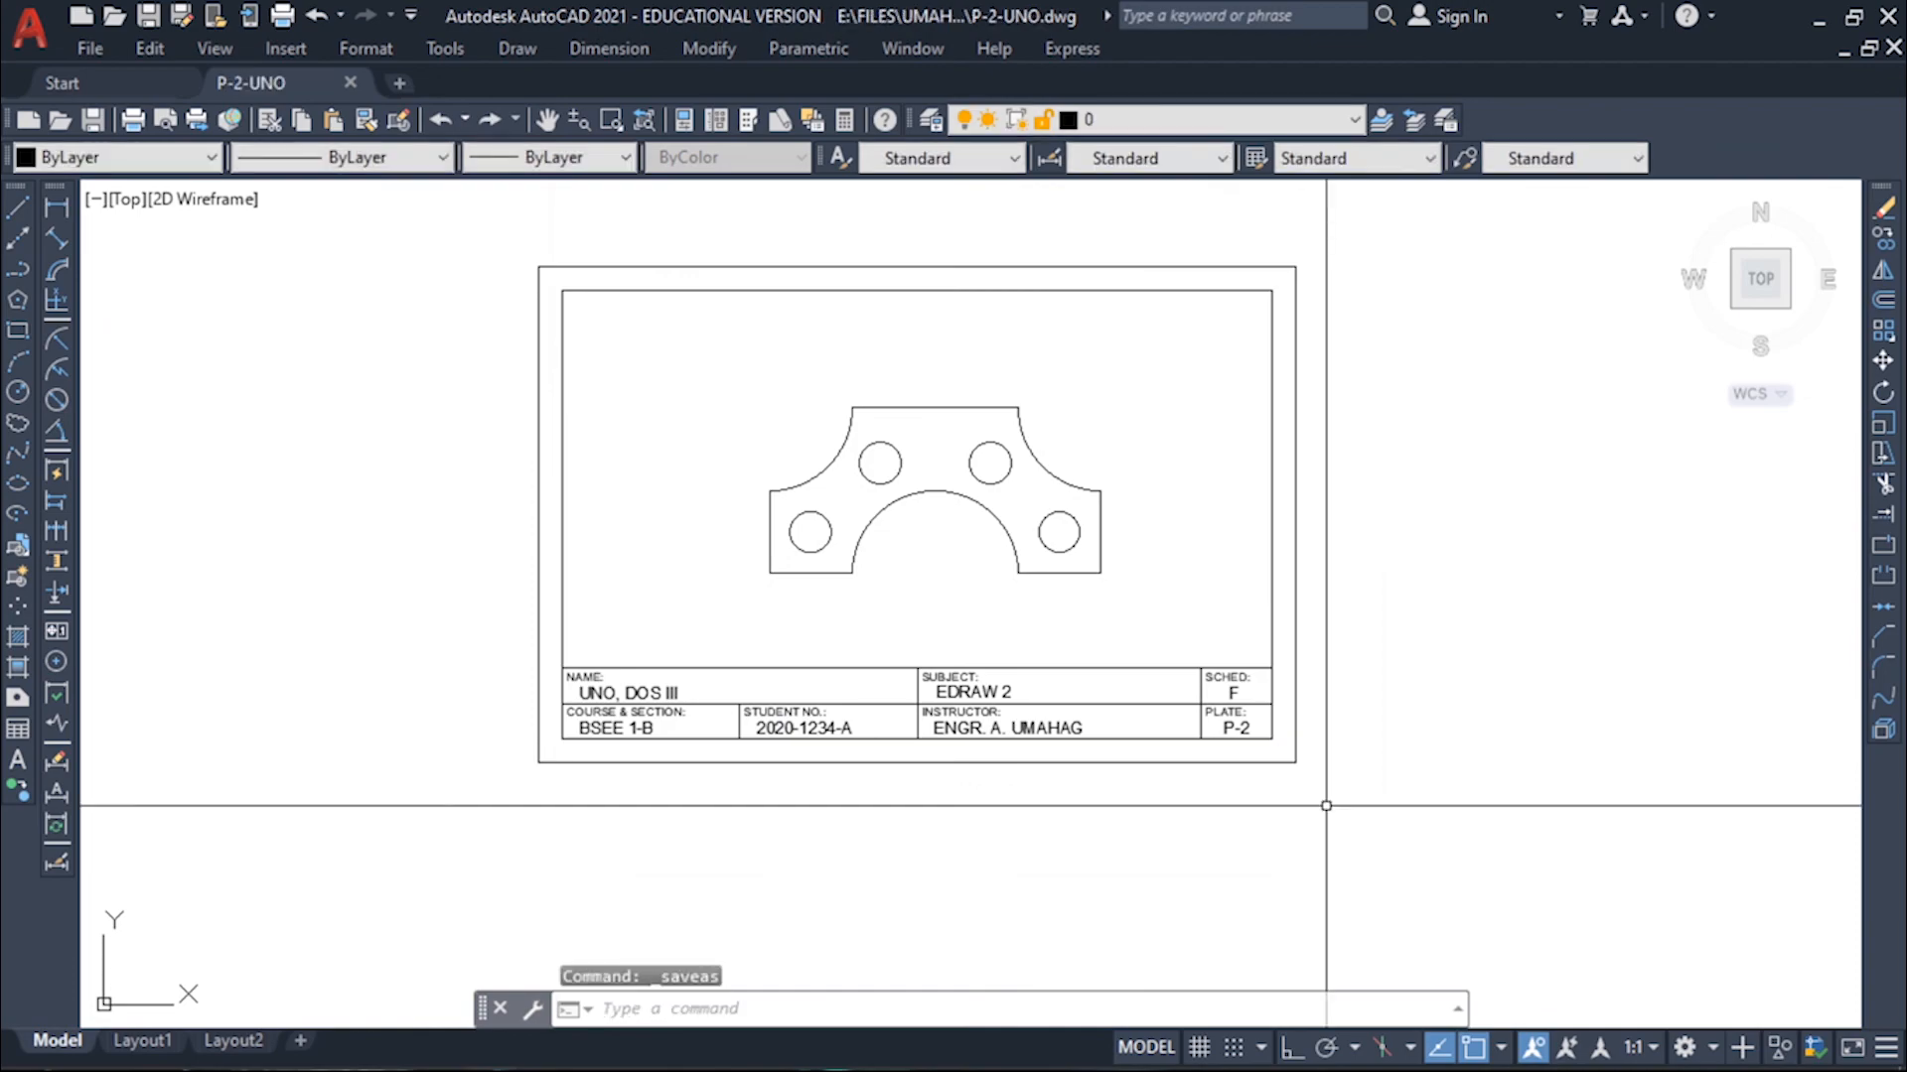